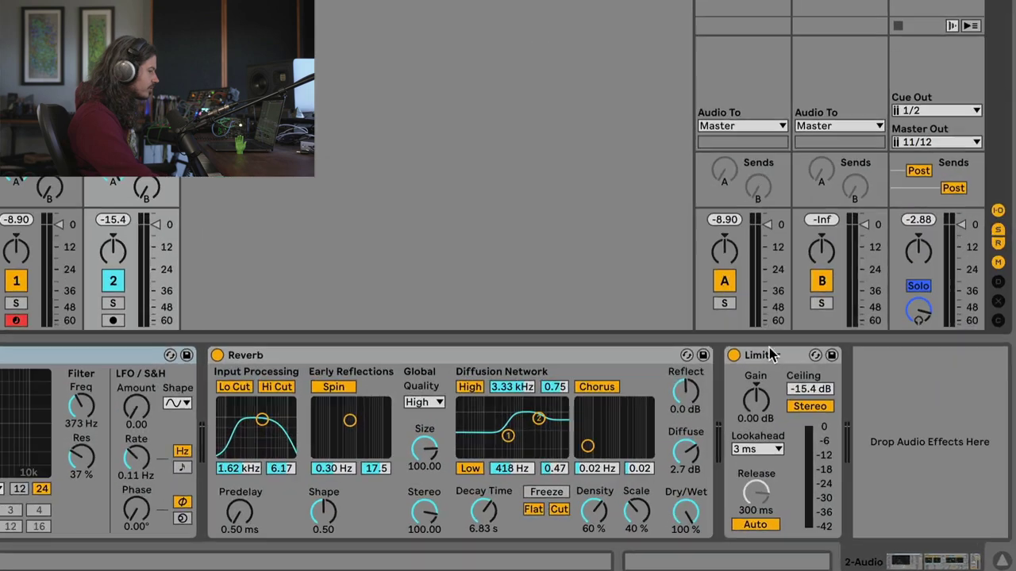
Set track 2's Auto Filter to 204 Hz cutoff and 13% resonance, with LFO amount 1.90 and rate 0.58 Hz
click(807, 429)
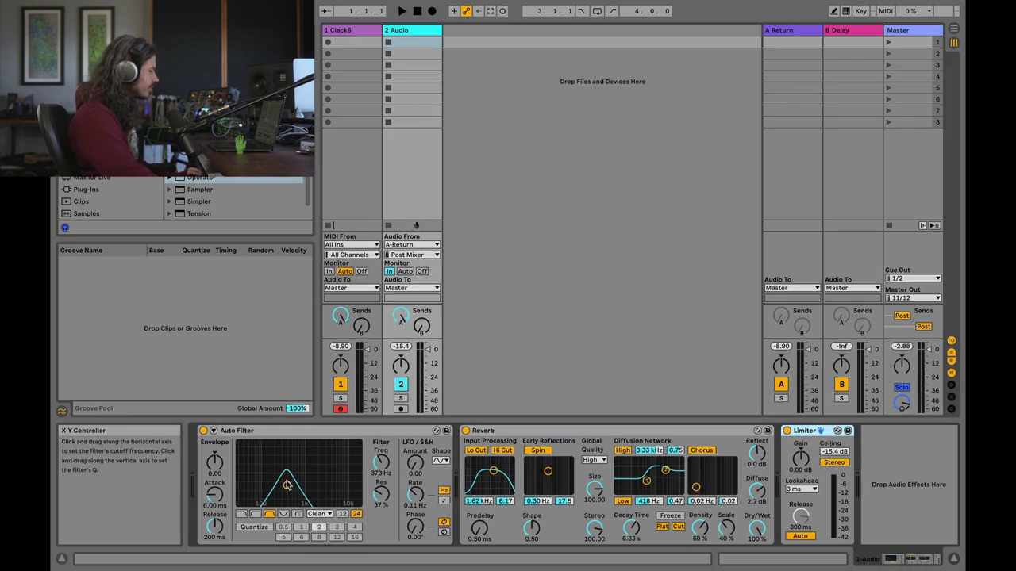
drag(287, 486, 297, 498)
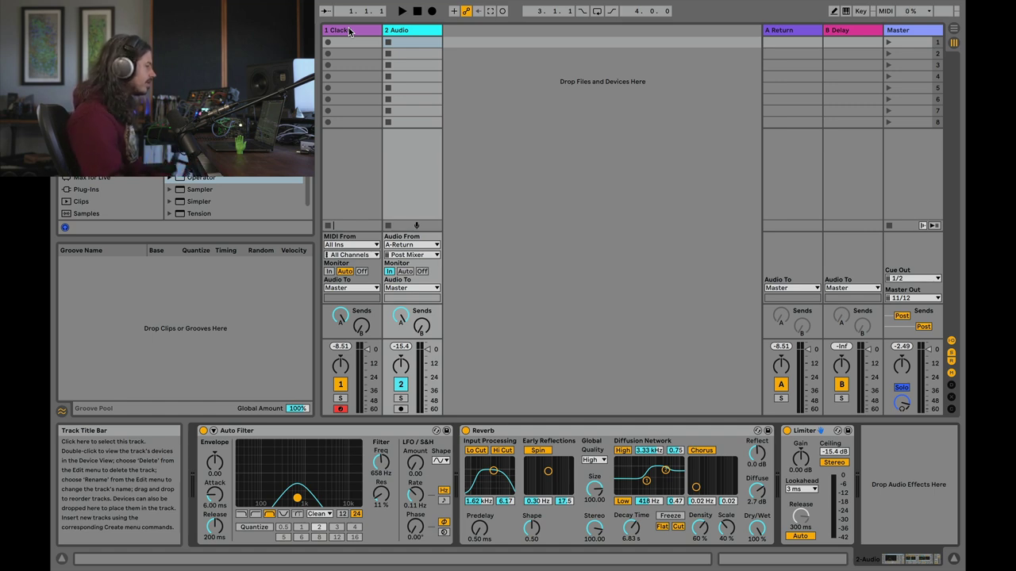
click(274, 430)
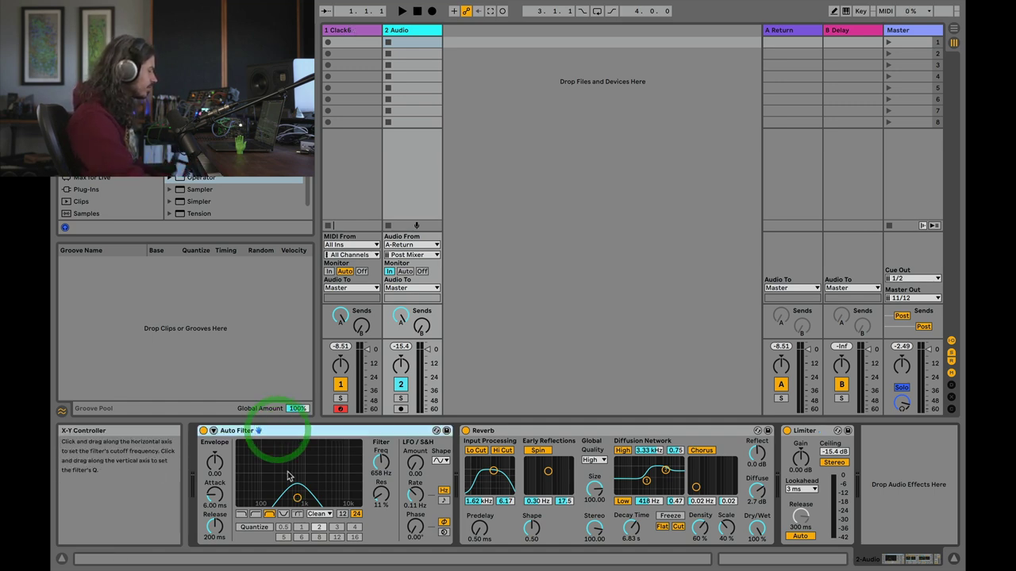
drag(297, 500, 299, 505)
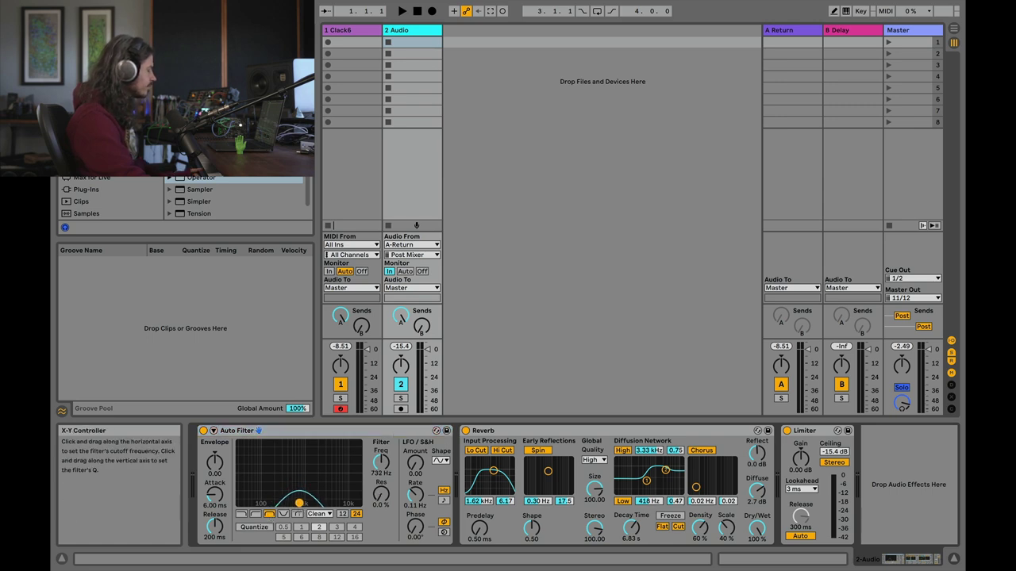
drag(288, 496, 295, 495)
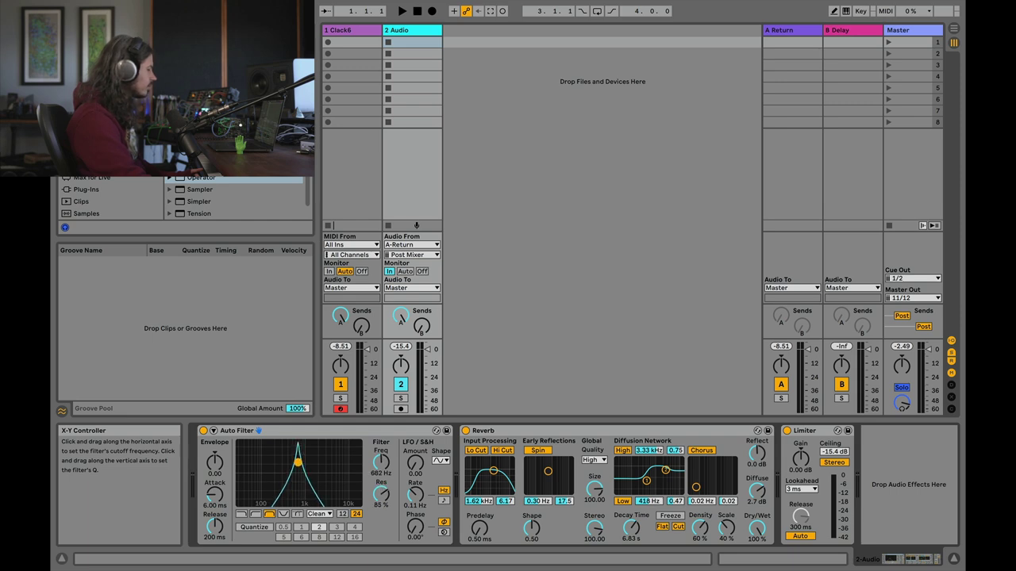
drag(298, 462, 272, 482)
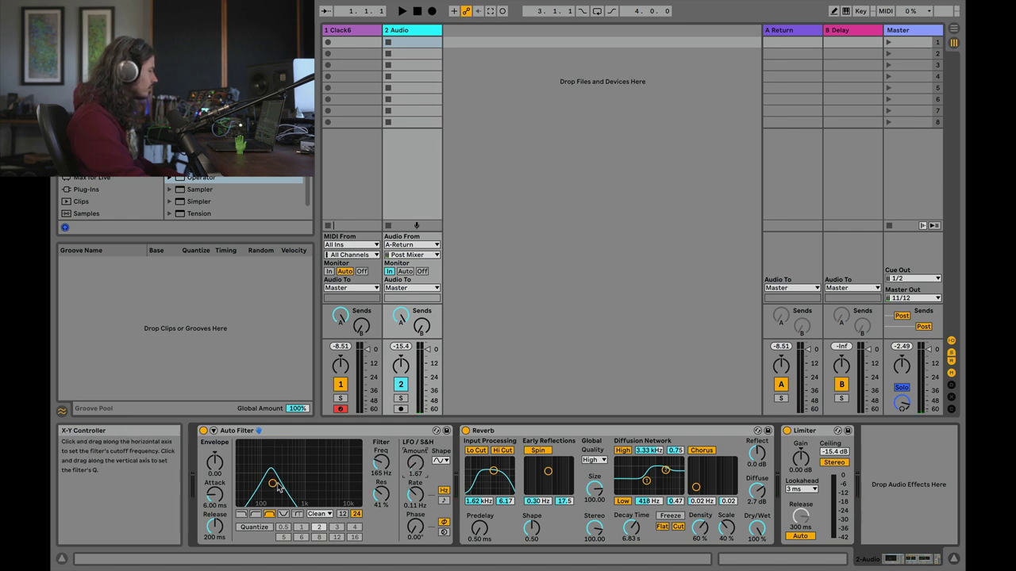
drag(414, 463, 414, 452)
drag(272, 484, 276, 457)
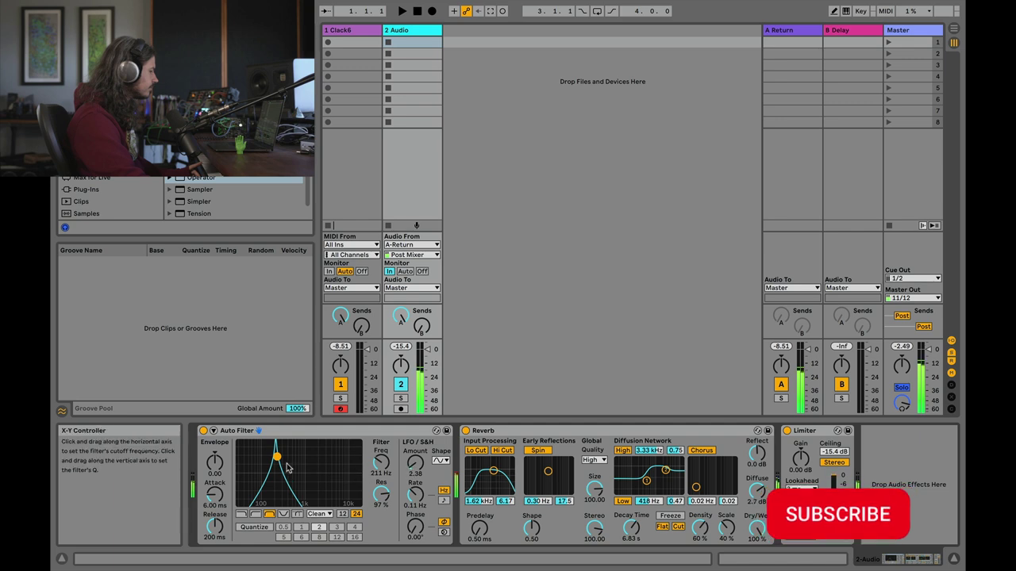
drag(277, 458, 279, 462)
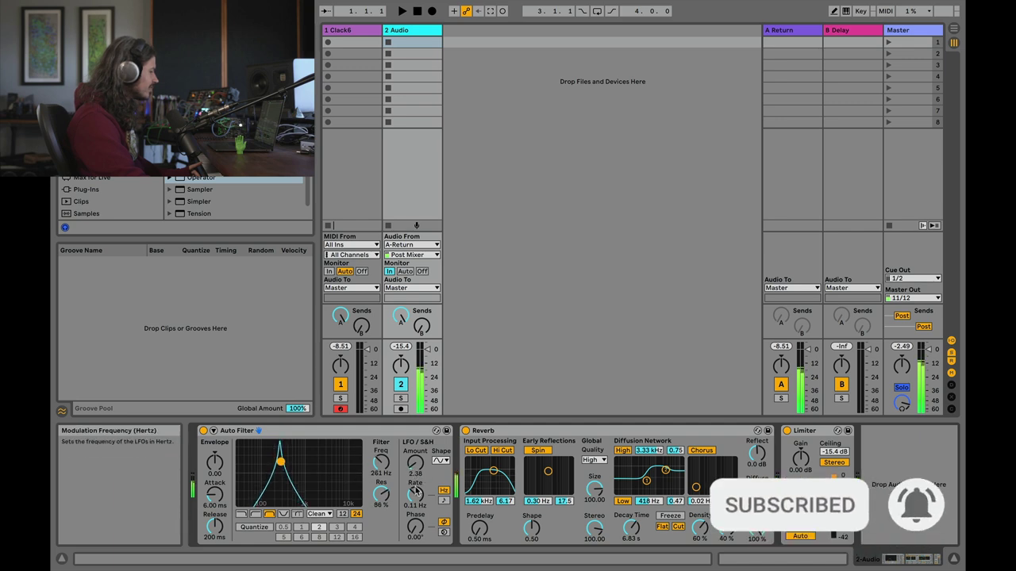
drag(415, 495, 413, 483)
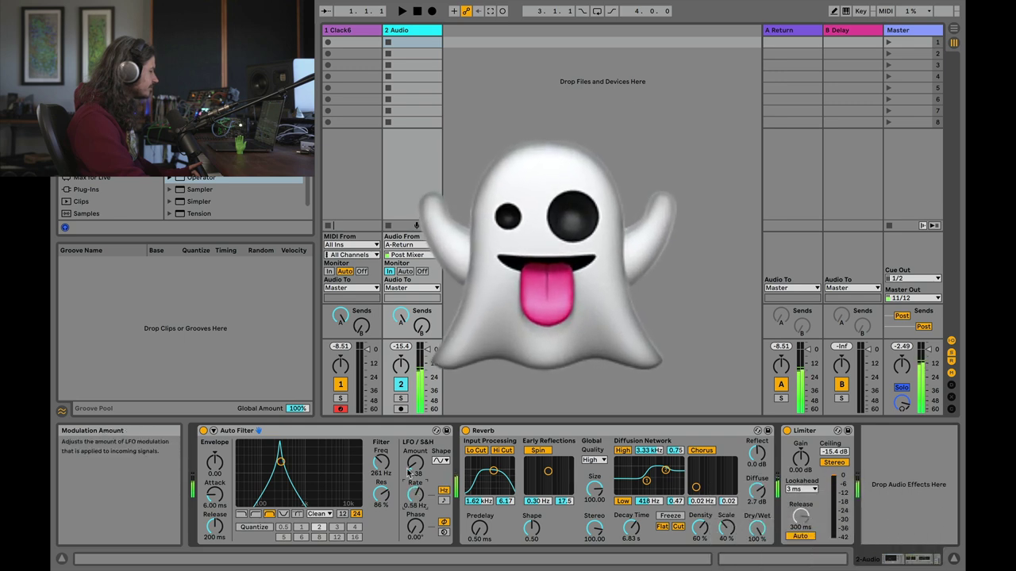
Delete the 2 Audio track and reset Clack6's send to A Return to 0.0 dB
click(413, 31)
key(Delete)
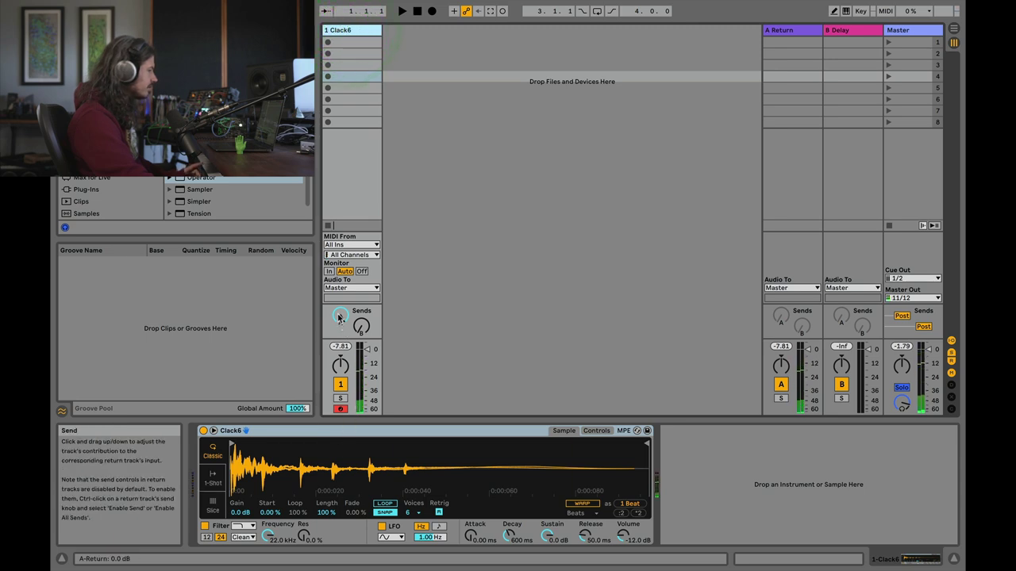
drag(340, 317, 340, 349)
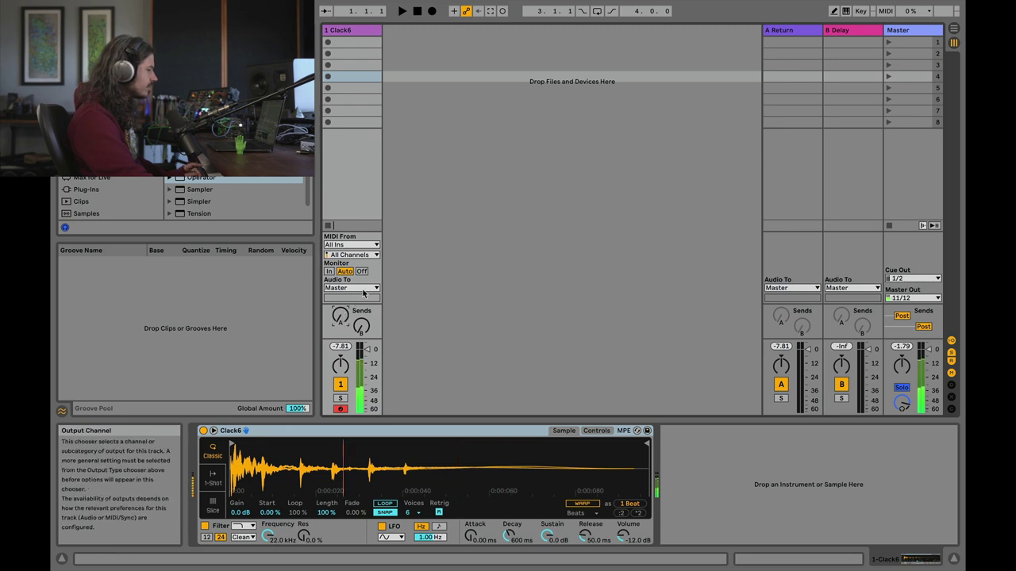
drag(340, 317, 340, 286)
Select the A Return track to show its empty device chain
click(790, 37)
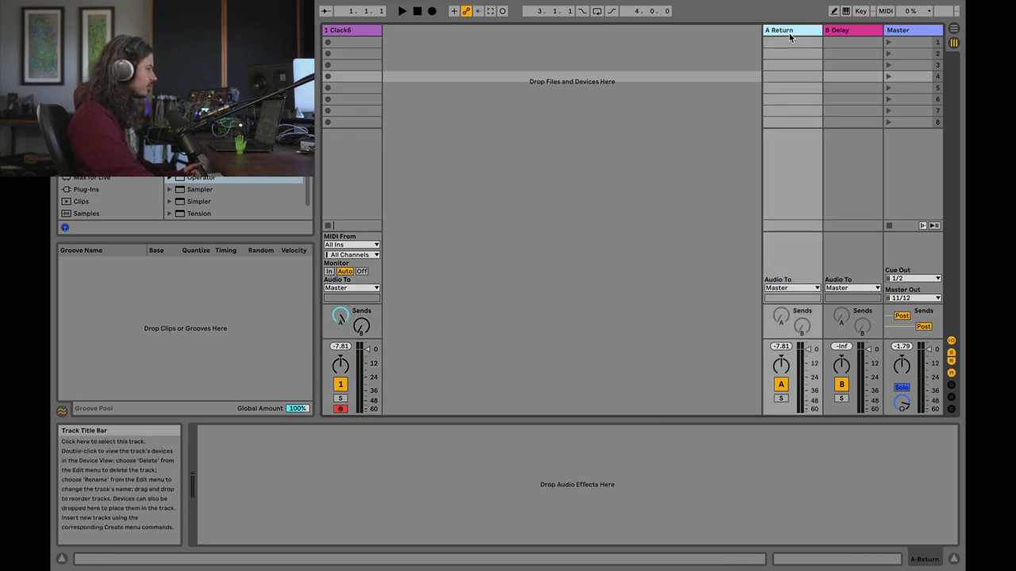
click(527, 454)
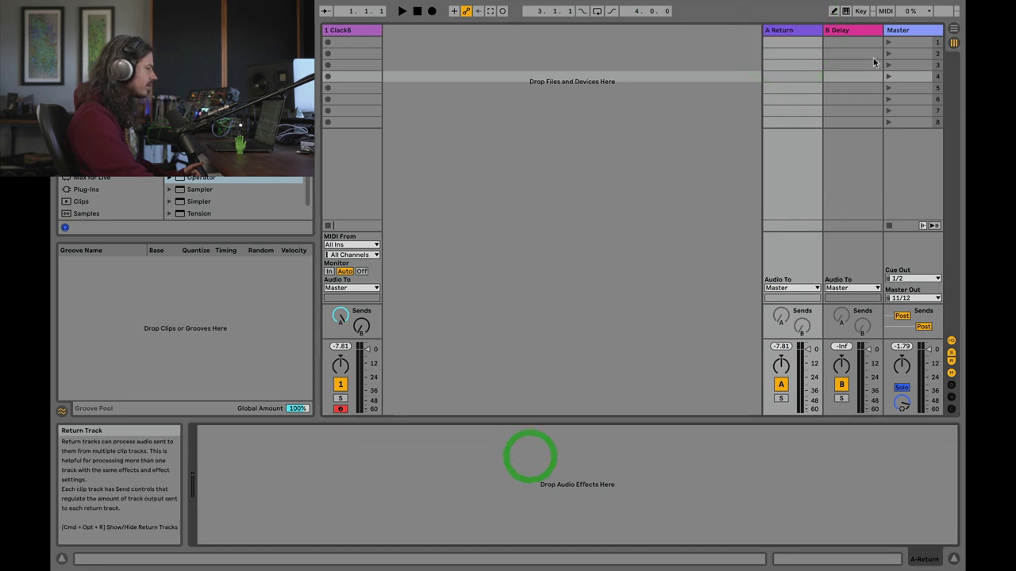
click(787, 32)
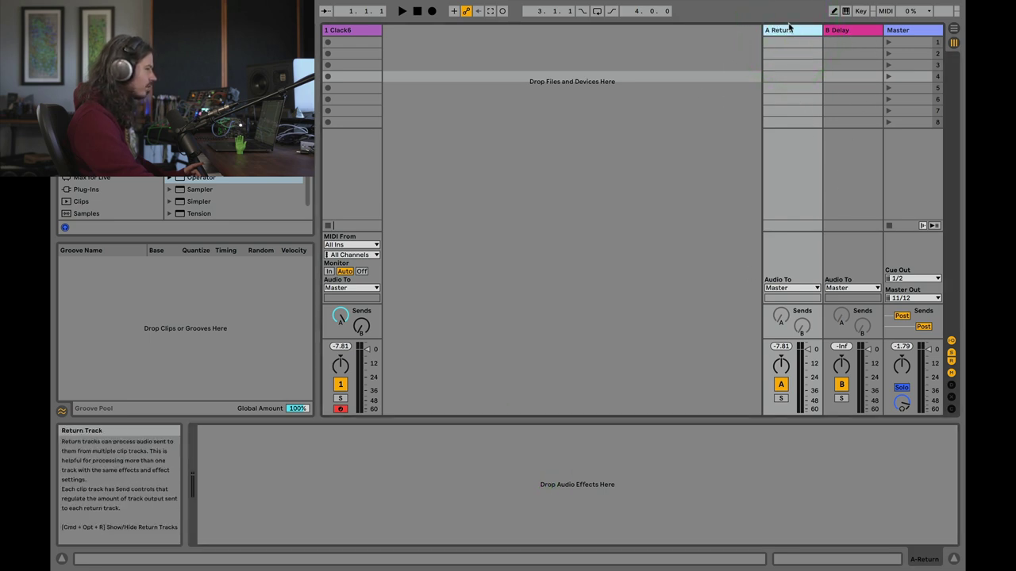
click(788, 32)
Insert a new audio track next to Clack6
click(343, 31)
right_click(349, 32)
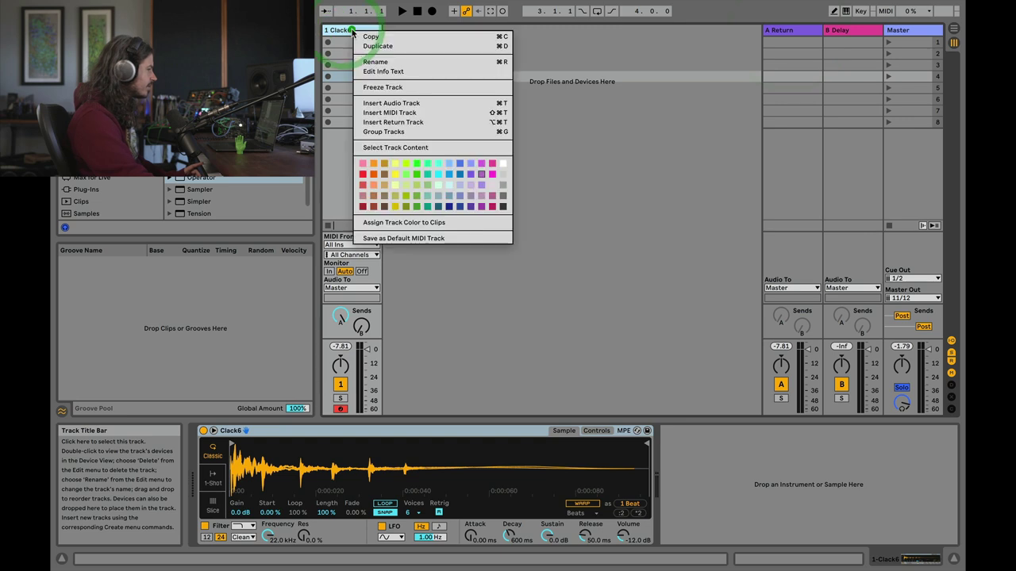
click(412, 103)
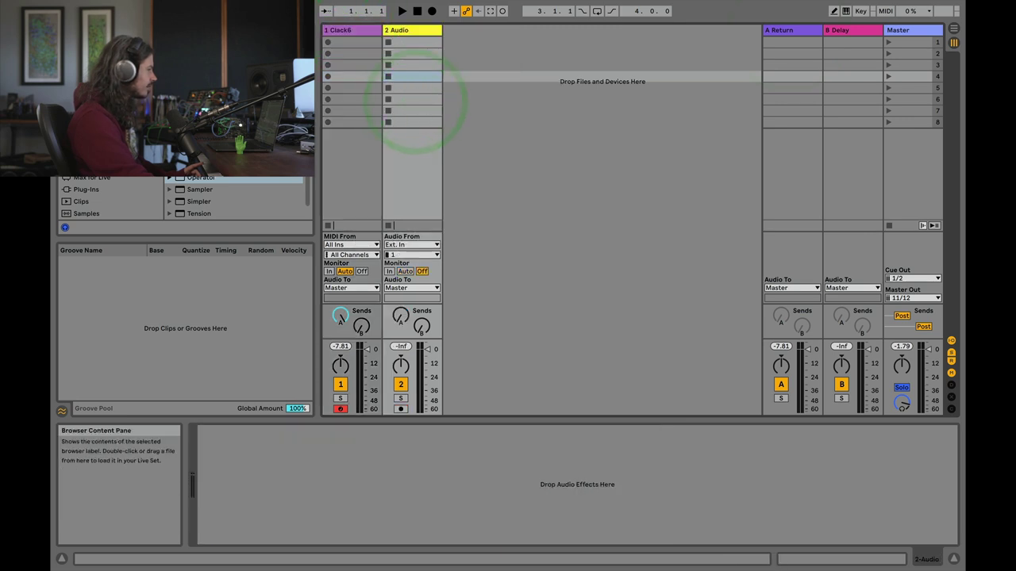
Add a Limiter from Audio Effects > Utilities to the new track, ceiling about -10.3 dB
key(Down)
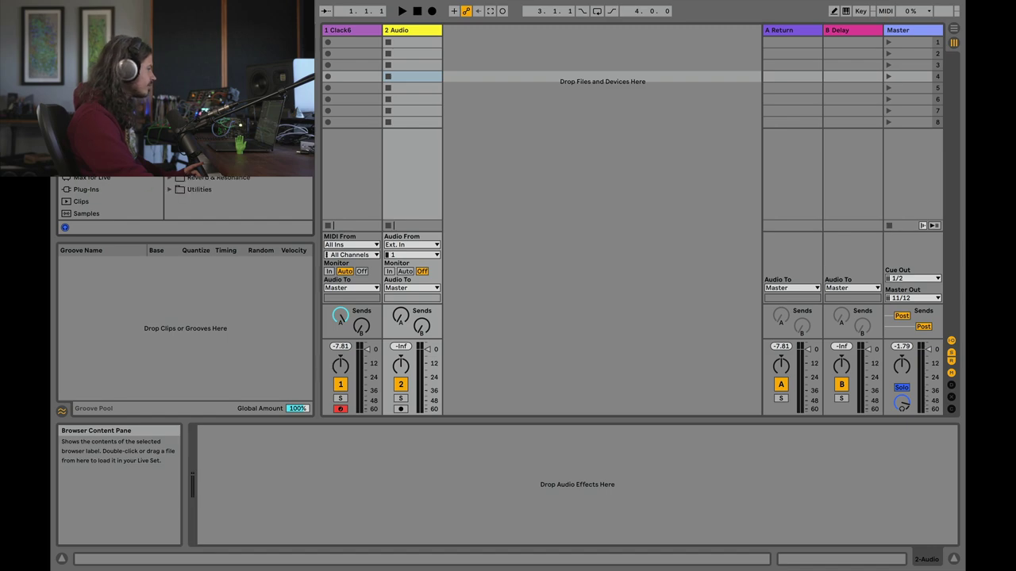
key(Up)
drag(379, 146, 249, 452)
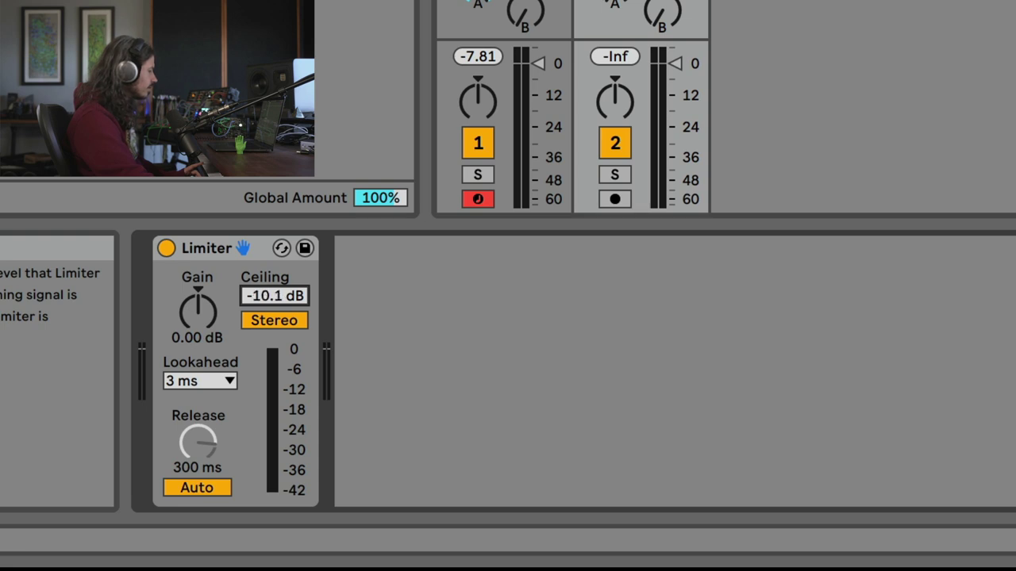
click(624, 302)
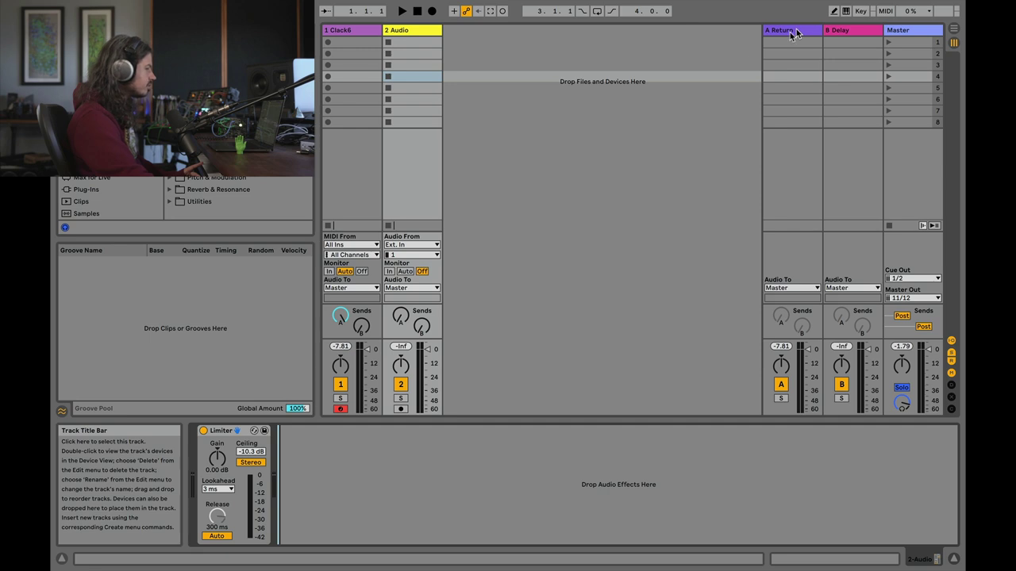
Feed the new track from A-Return and route A Return's output to 2-Audio
click(420, 245)
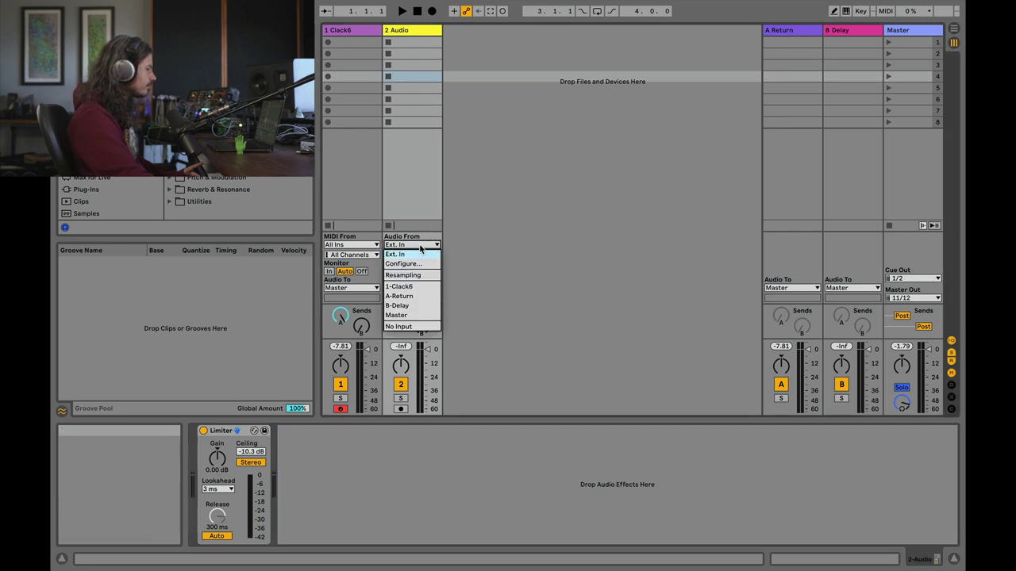
click(422, 297)
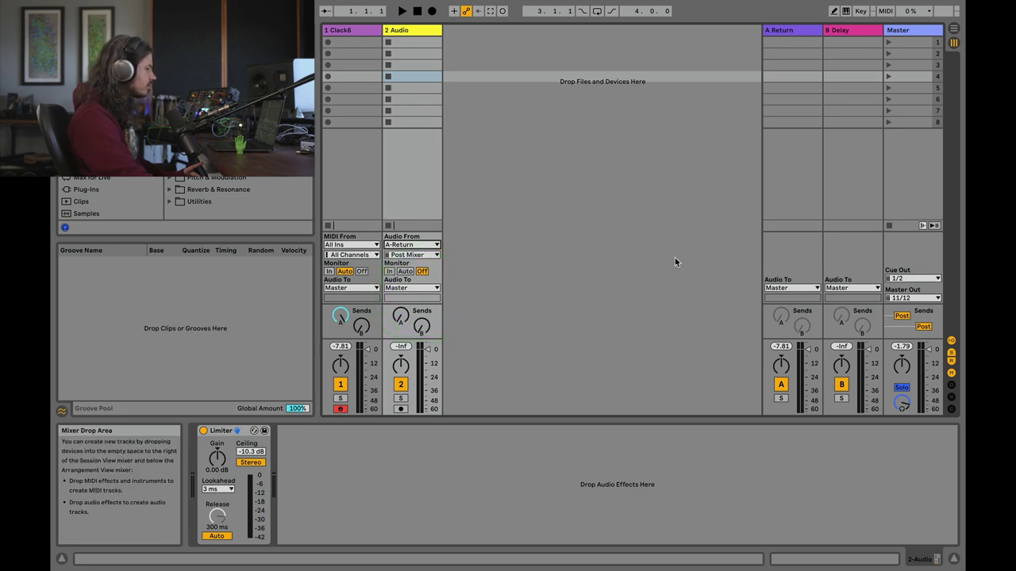
click(786, 287)
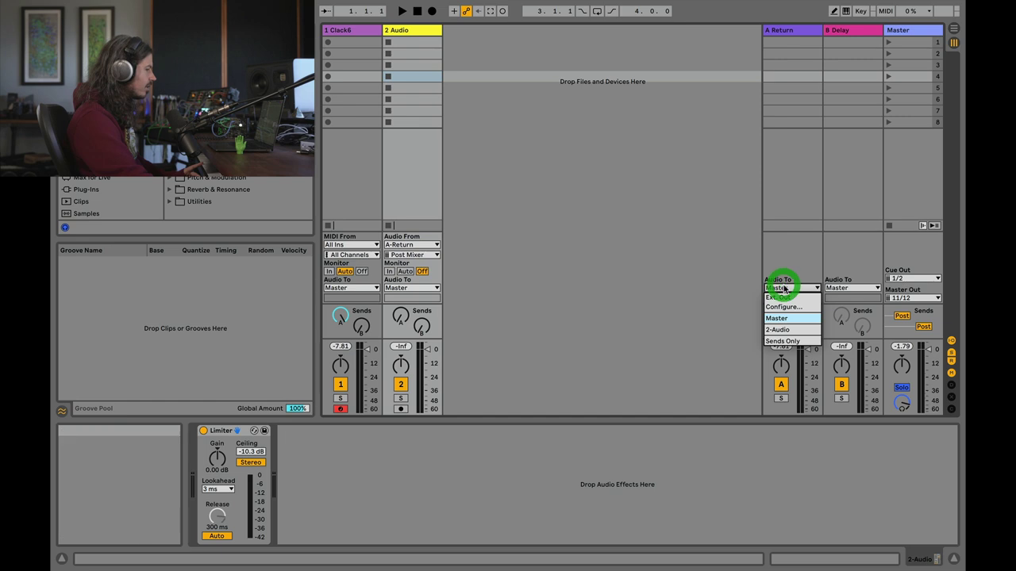
click(785, 331)
Rename track 2 to 'feedback'
right_click(399, 30)
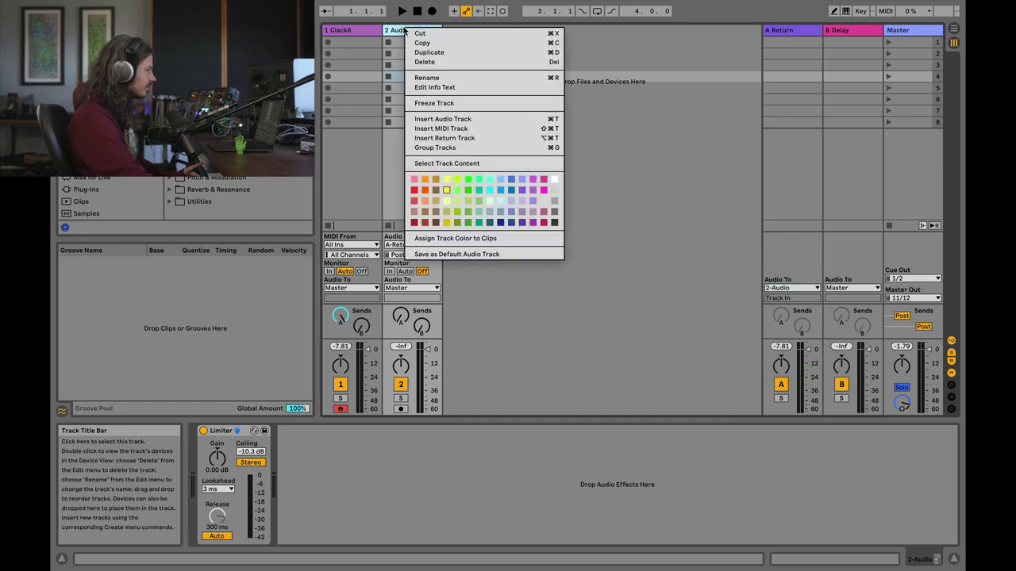
click(440, 77)
text(reed)
text(back)
key(Return)
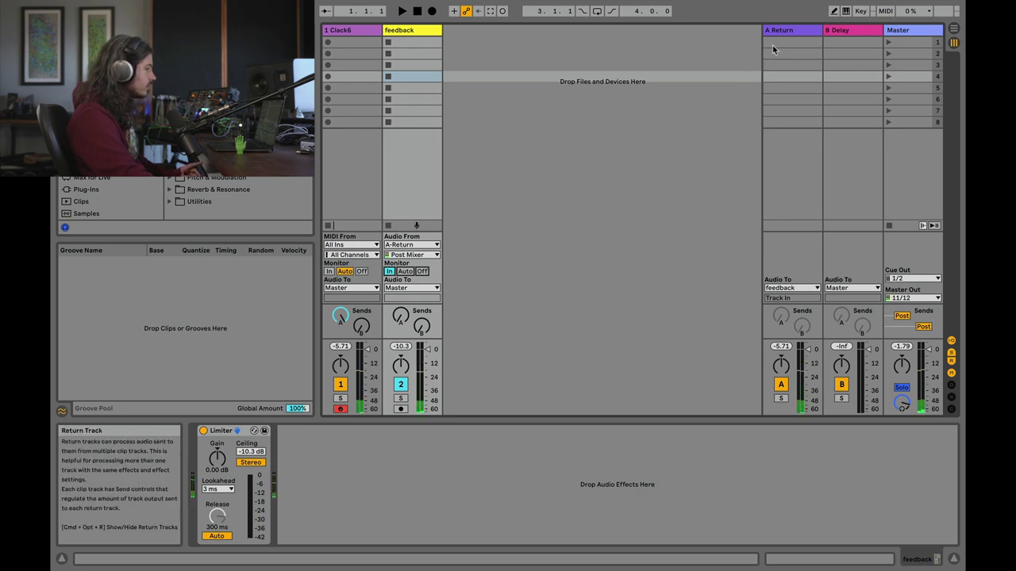
Raise the feedback track's Send A into the A Return to about -2 dB
click(376, 36)
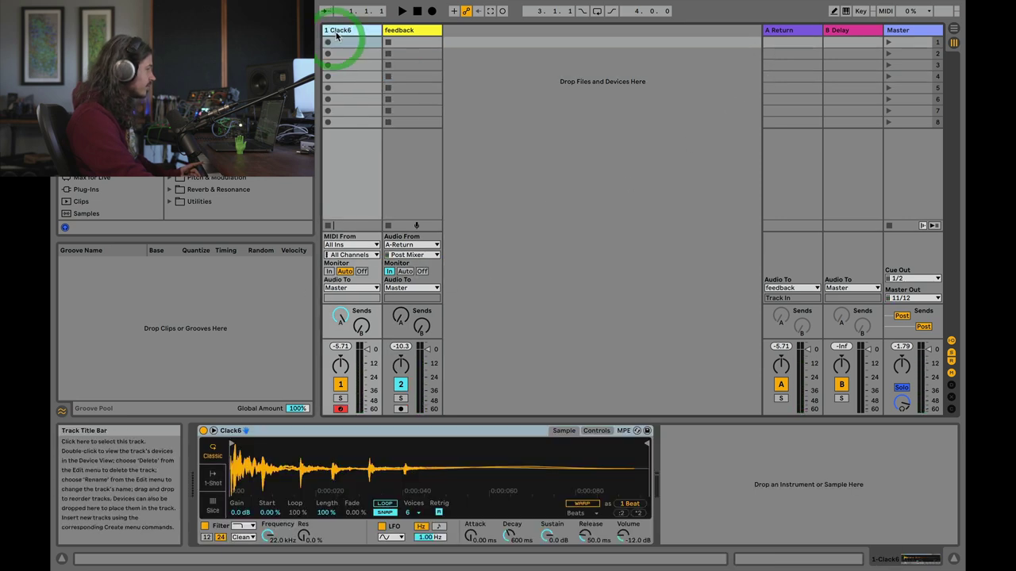
click(786, 32)
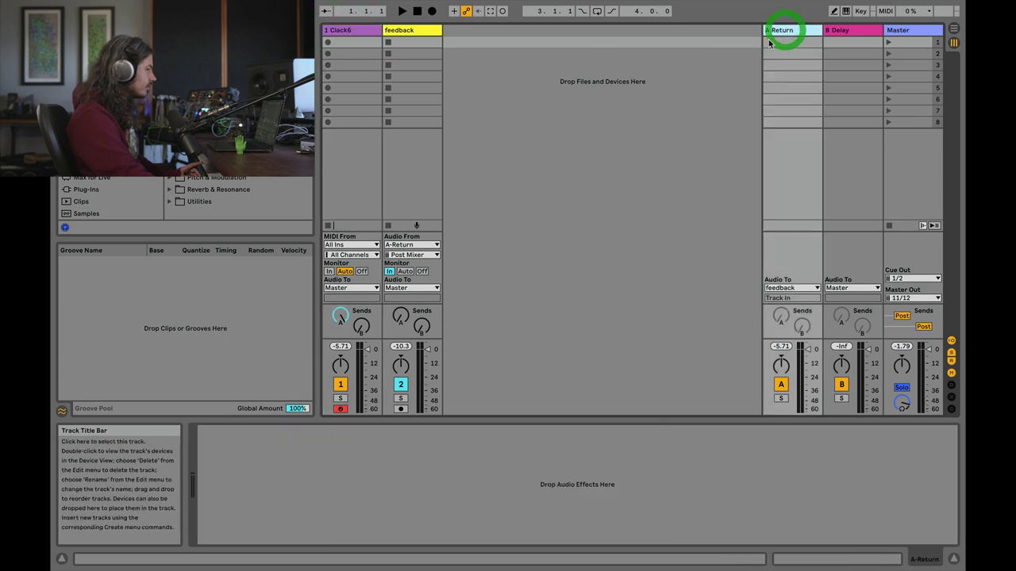
click(397, 34)
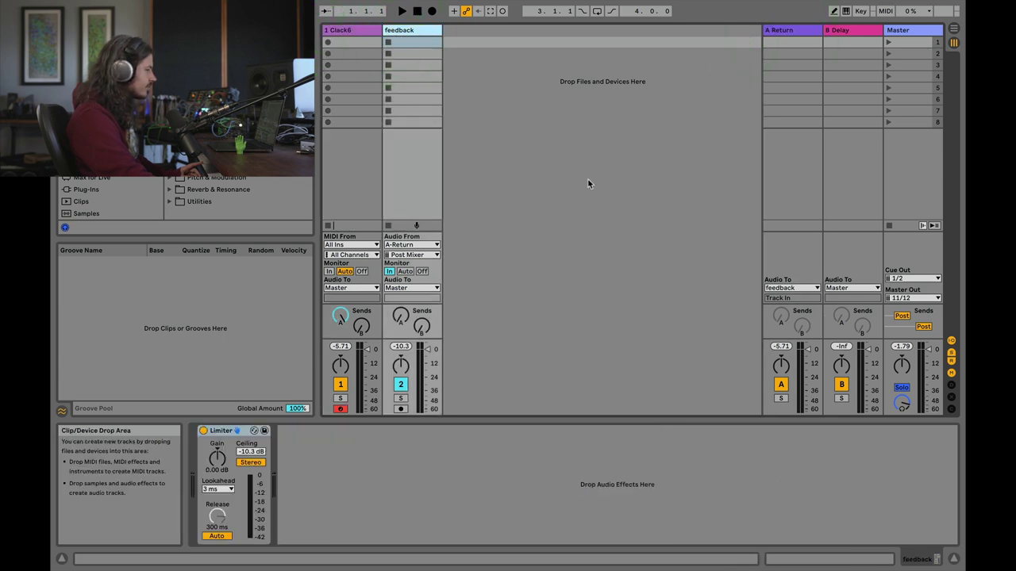
click(400, 386)
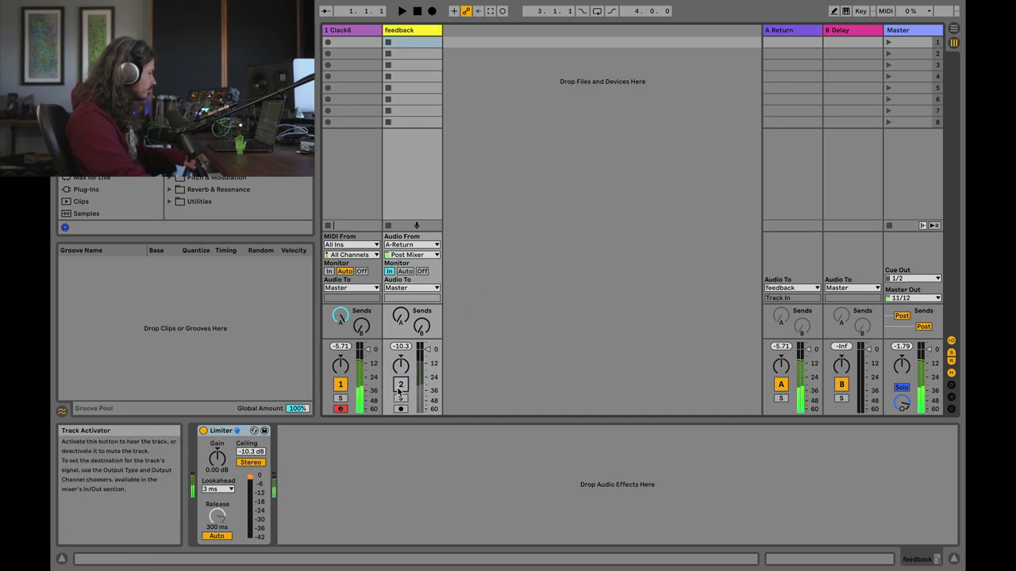
click(399, 387)
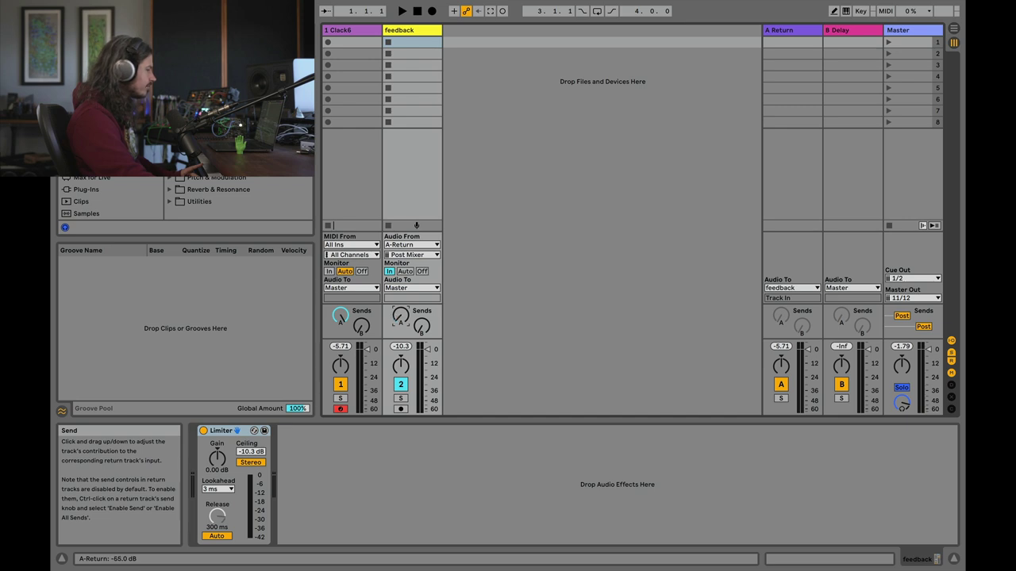
drag(401, 316, 401, 284)
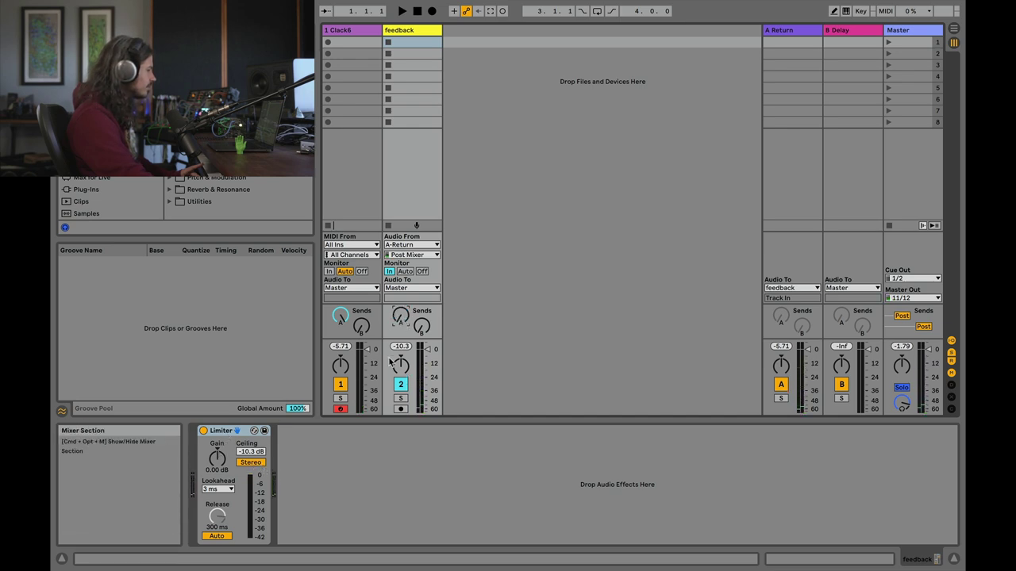
drag(401, 316, 400, 373)
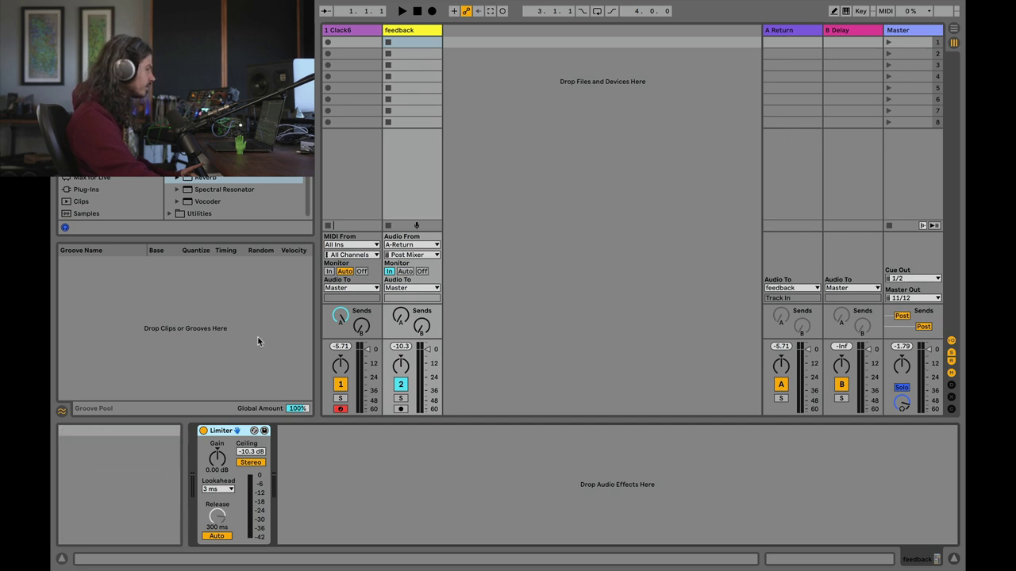
Add a Reverb to the feedback track with more diffusion and High quality
double_click(197, 178)
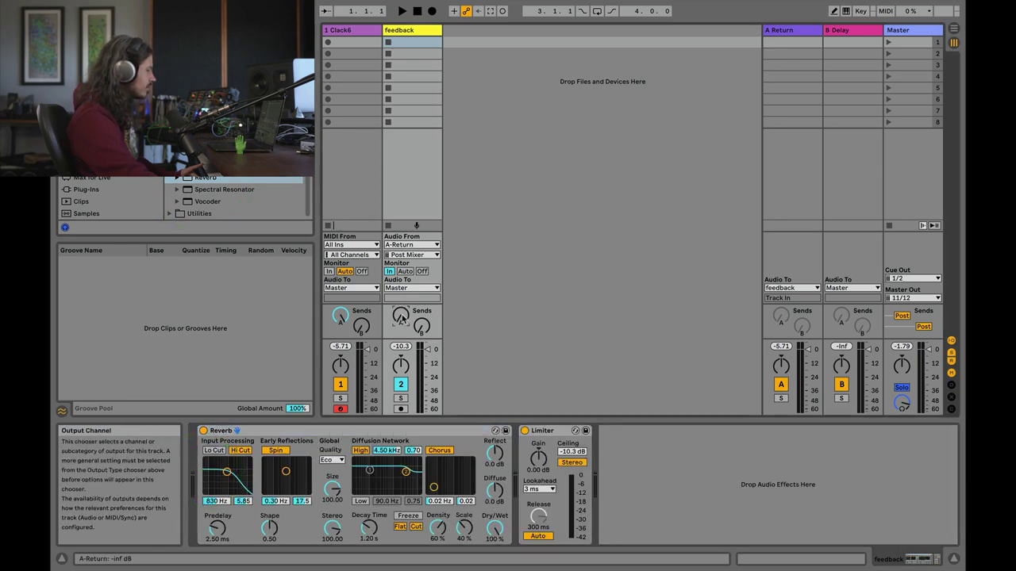
drag(492, 484, 492, 468)
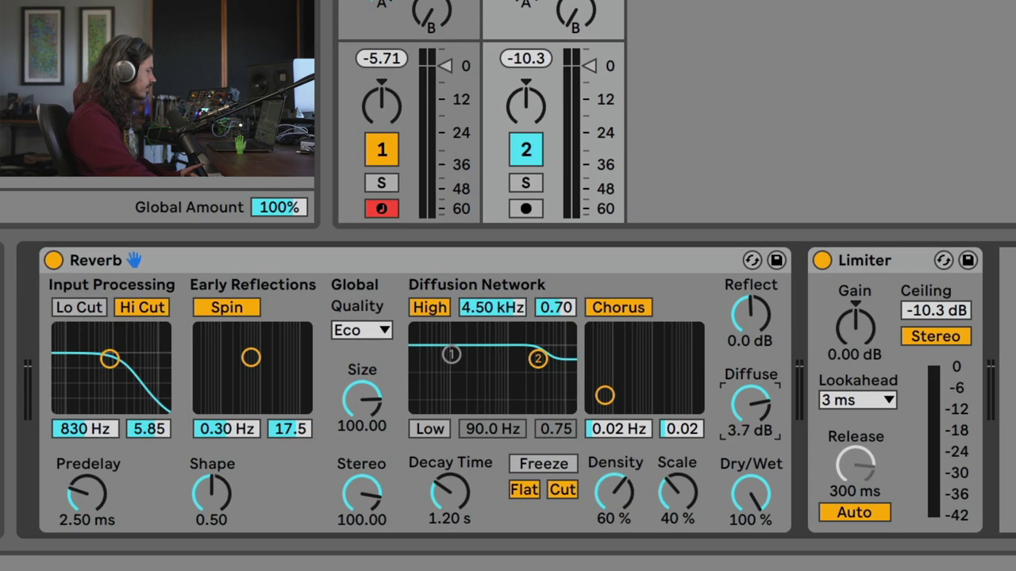
click(362, 330)
click(378, 401)
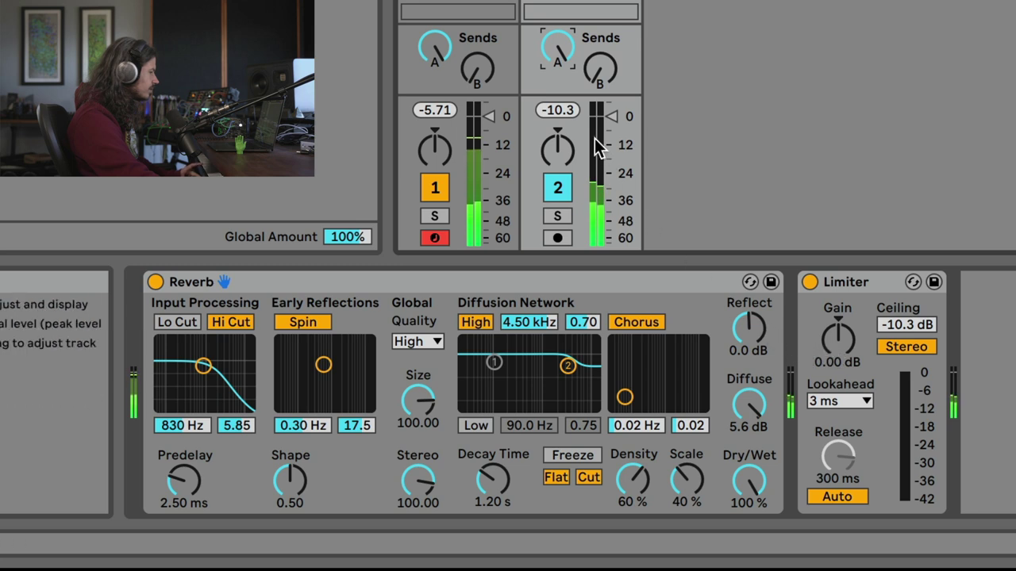
Set the Limiter gain to -1.80 dB and insert an Auto Filter before the Reverb
drag(837, 338, 838, 327)
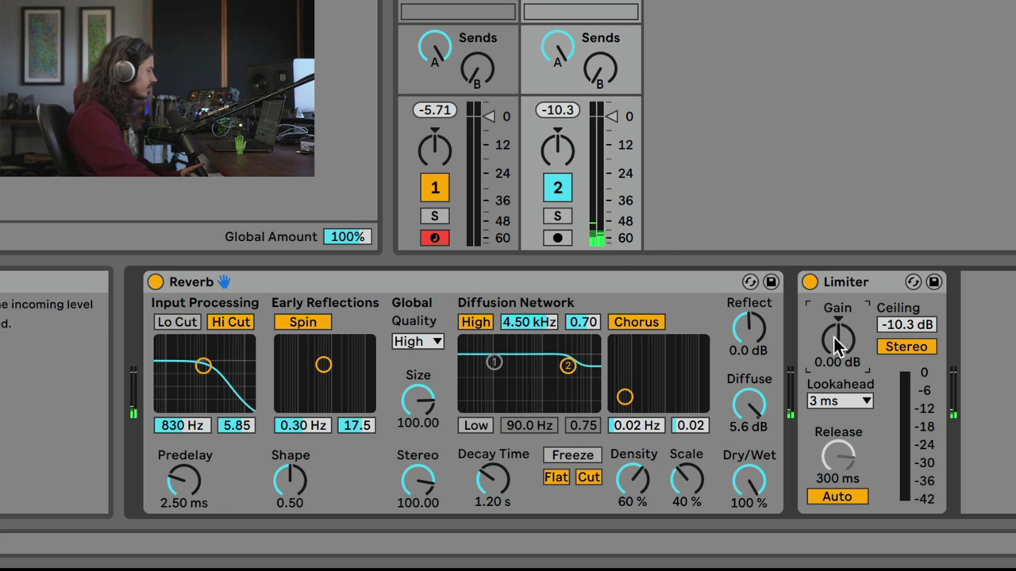
drag(838, 337, 838, 331)
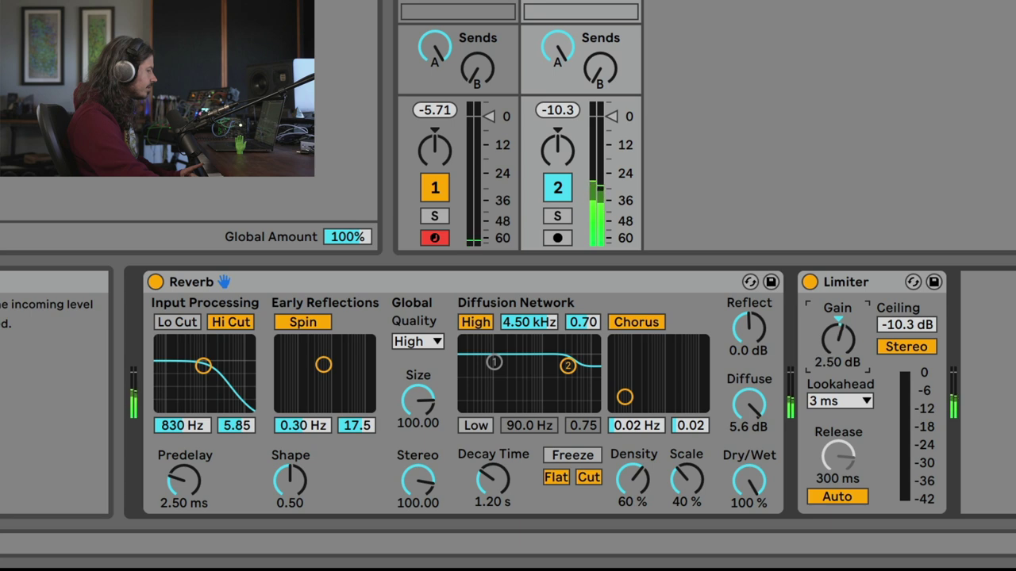
drag(839, 332, 838, 331)
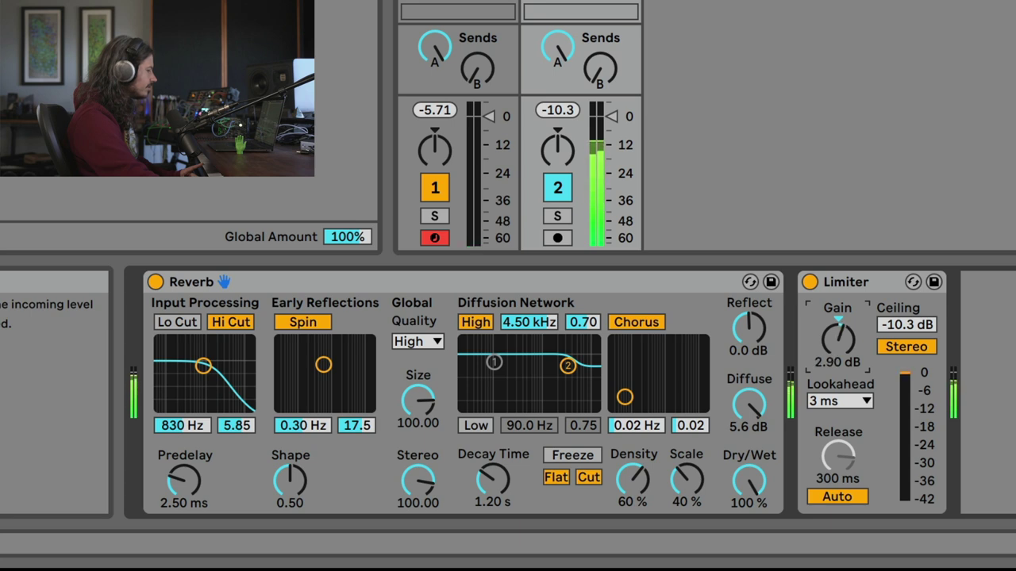
double_click(837, 337)
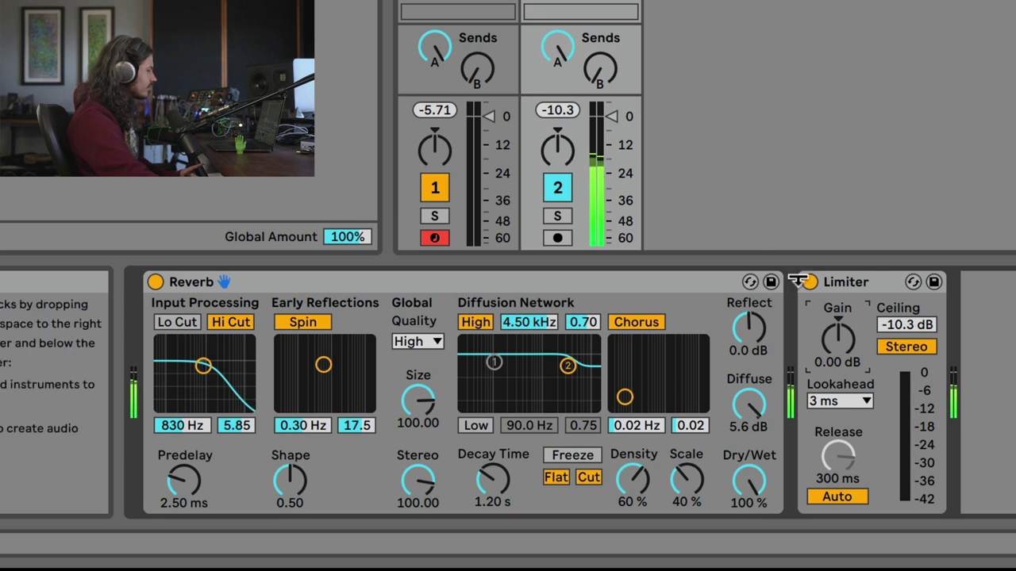
drag(837, 333, 837, 341)
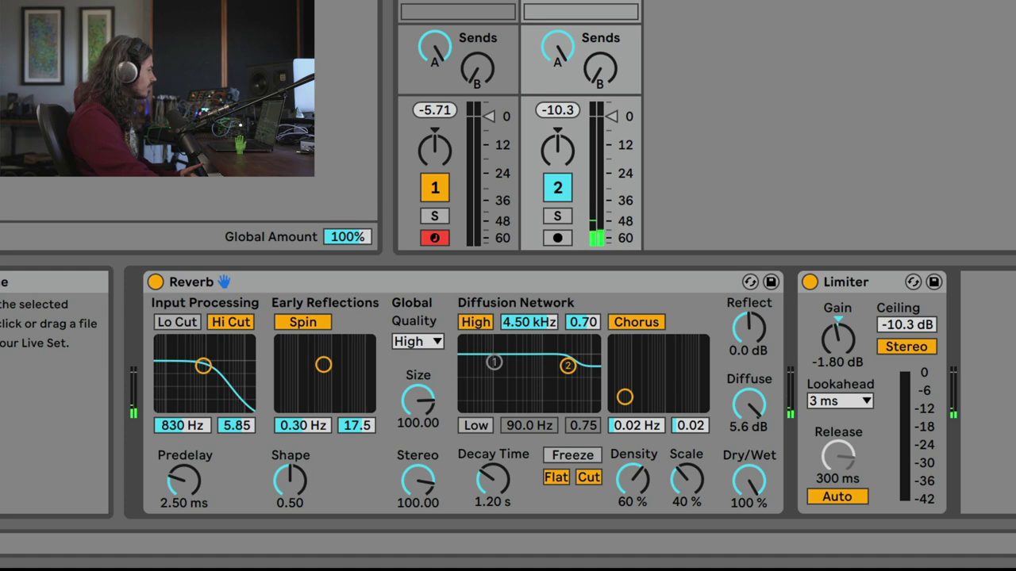
drag(8, 381, 214, 400)
Switch the Auto Filter to band-pass and sweep its frequency and resonance
click(290, 452)
mouse_move(352, 410)
mouse_down()
mouse_move(347, 421)
mouse_move(348, 412)
mouse_up()
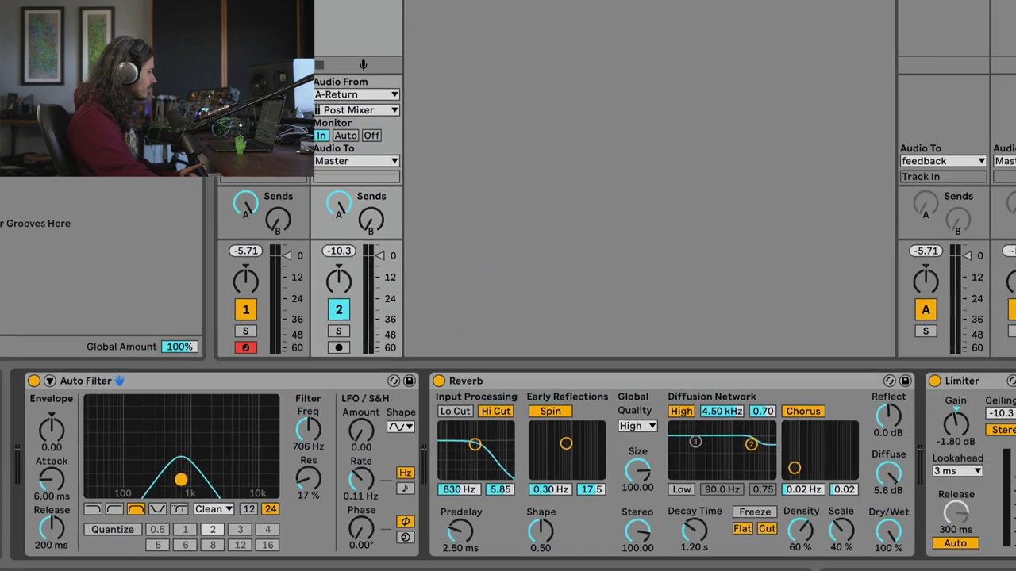
drag(181, 480, 179, 479)
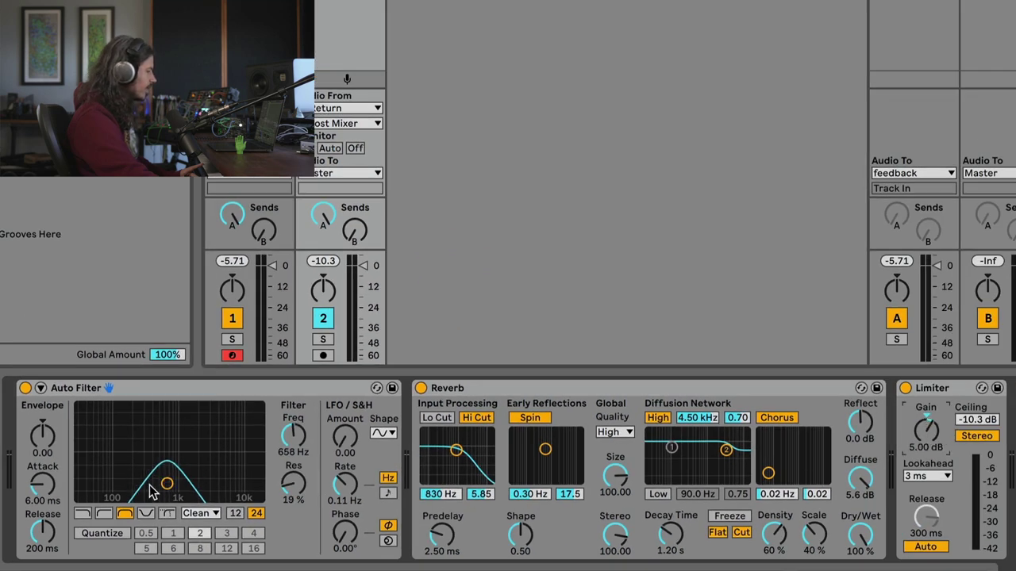
drag(153, 486, 147, 459)
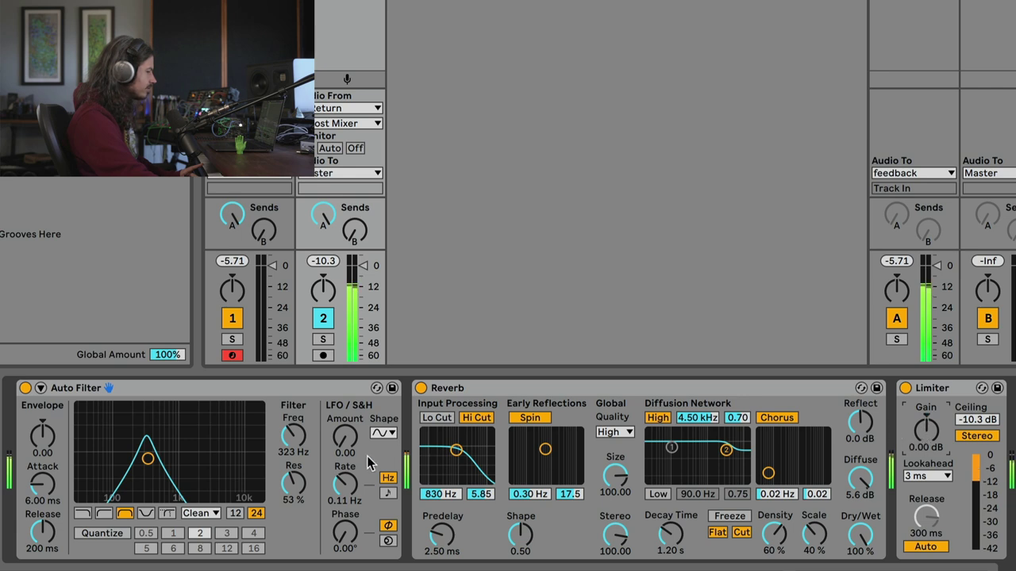
mouse_move(162, 496)
mouse_down()
mouse_move(195, 490)
mouse_move(191, 451)
mouse_move(140, 446)
mouse_move(150, 442)
mouse_move(160, 462)
mouse_move(154, 497)
mouse_up()
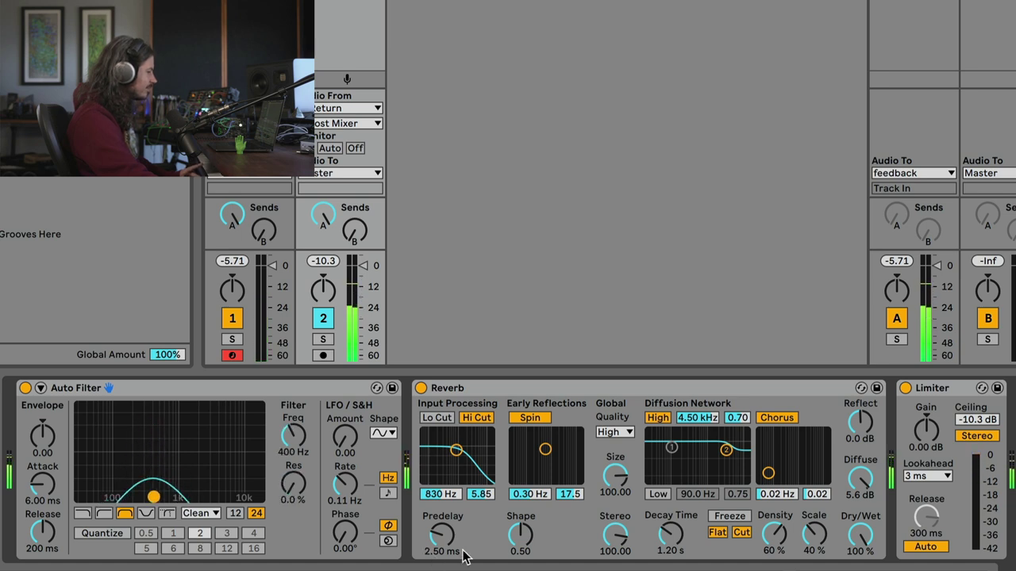
Lengthen the Reverb predelay to 59.8 ms and settle the filter near 243 Hz
drag(433, 534, 434, 524)
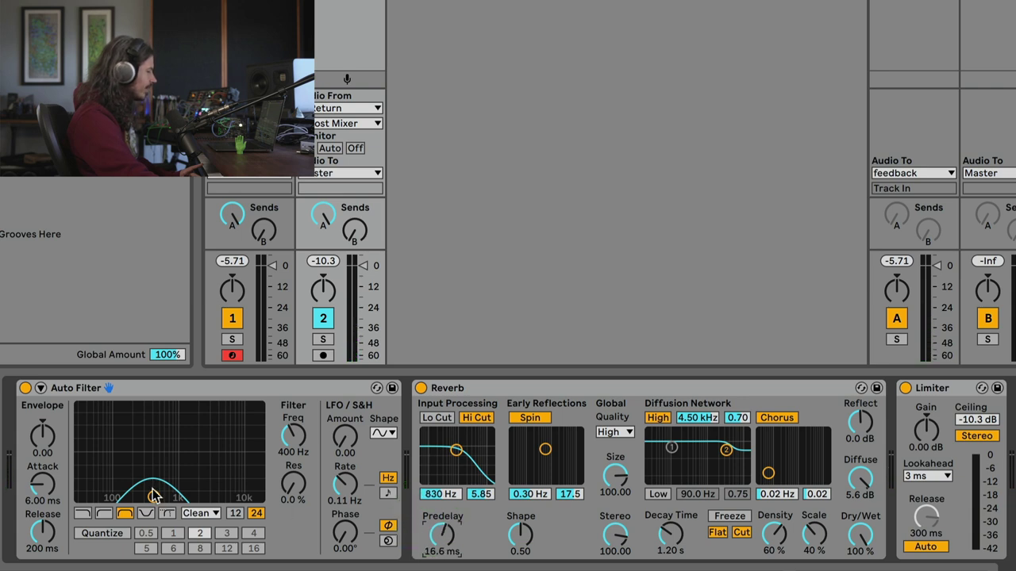
drag(156, 466, 150, 497)
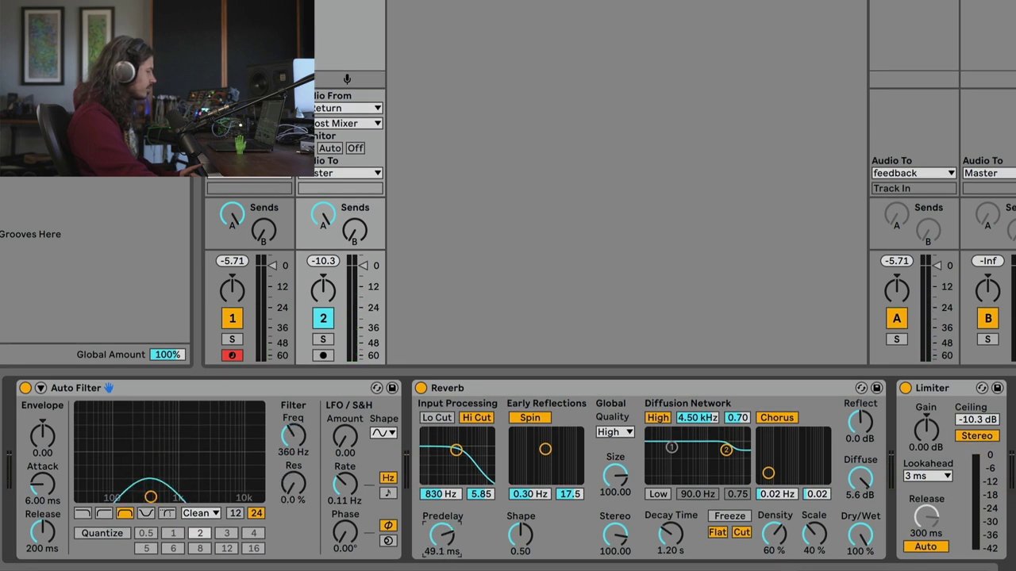
drag(196, 470, 234, 416)
drag(189, 443, 177, 497)
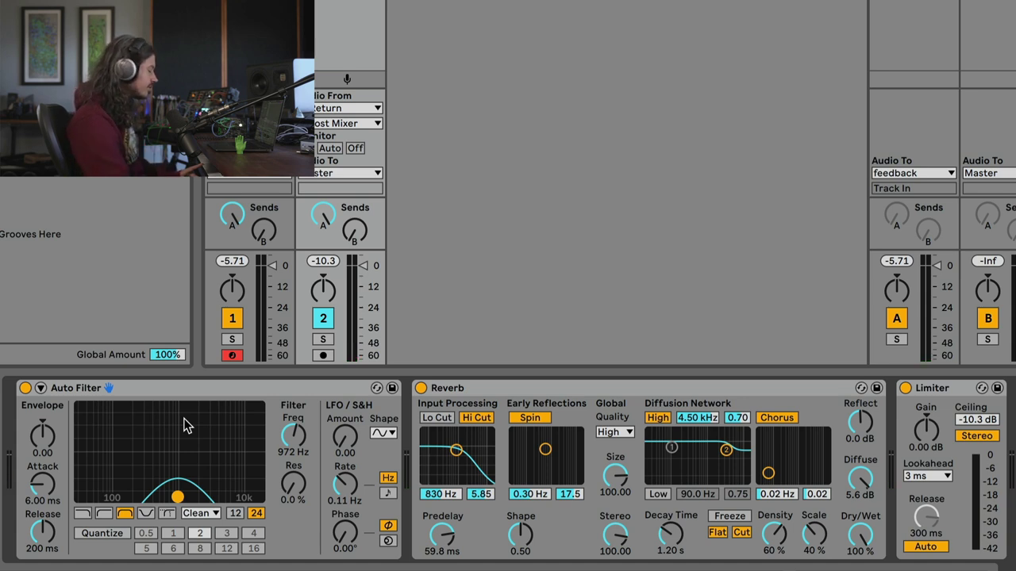
drag(177, 497, 140, 497)
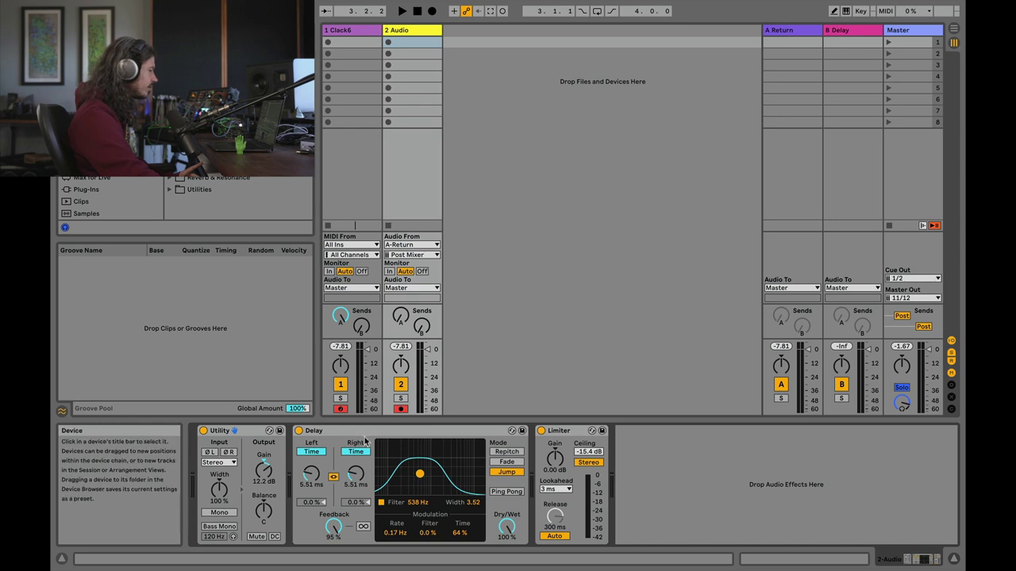
Keep the Delay feedback at 95% and move its band-pass to 500 Hz, width 3.30
click(365, 440)
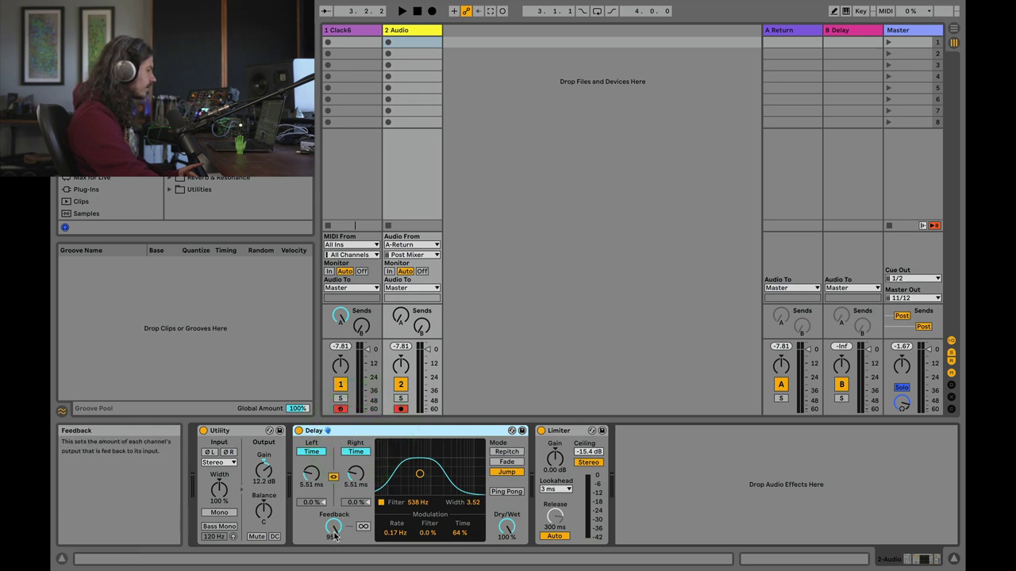
drag(335, 535, 335, 556)
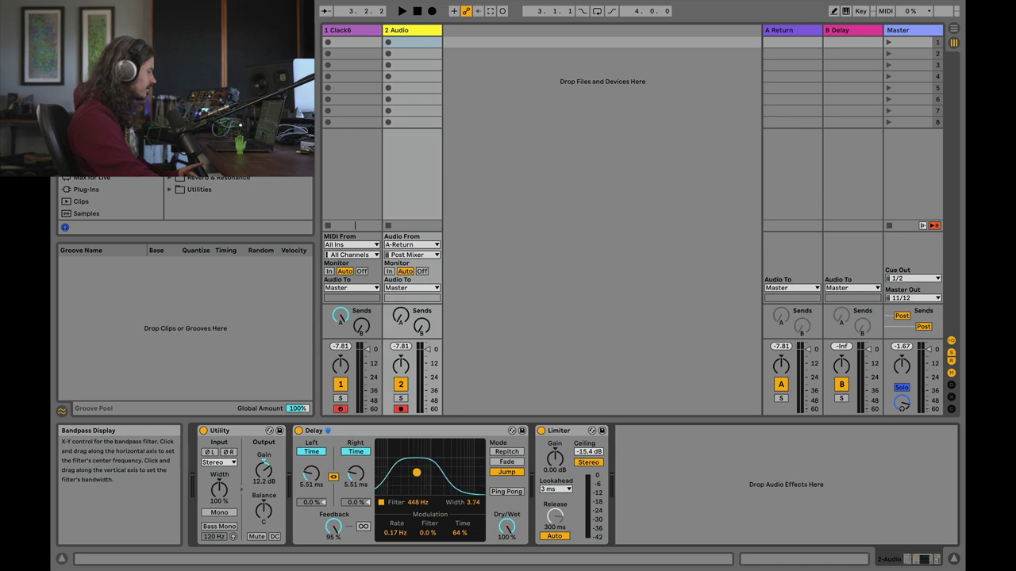
mouse_move(412, 473)
mouse_down()
mouse_move(456, 471)
mouse_move(395, 480)
mouse_move(434, 473)
mouse_move(409, 483)
mouse_up()
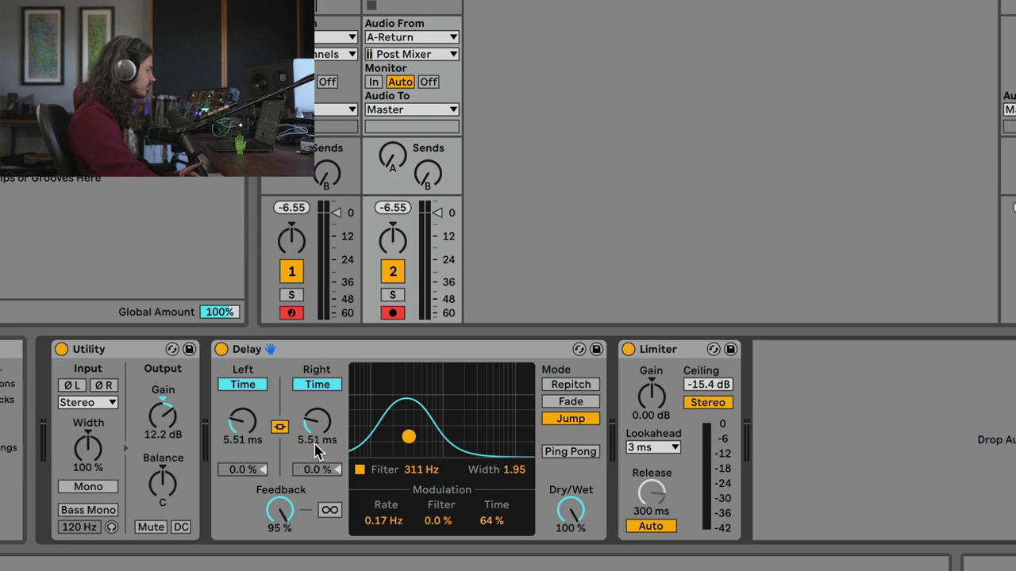
drag(420, 446, 422, 424)
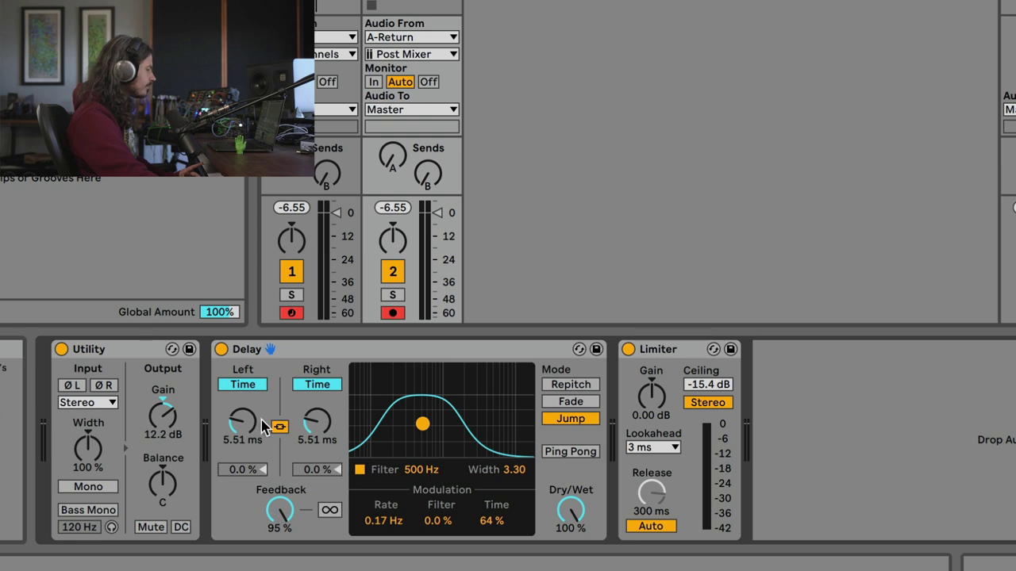
click(322, 353)
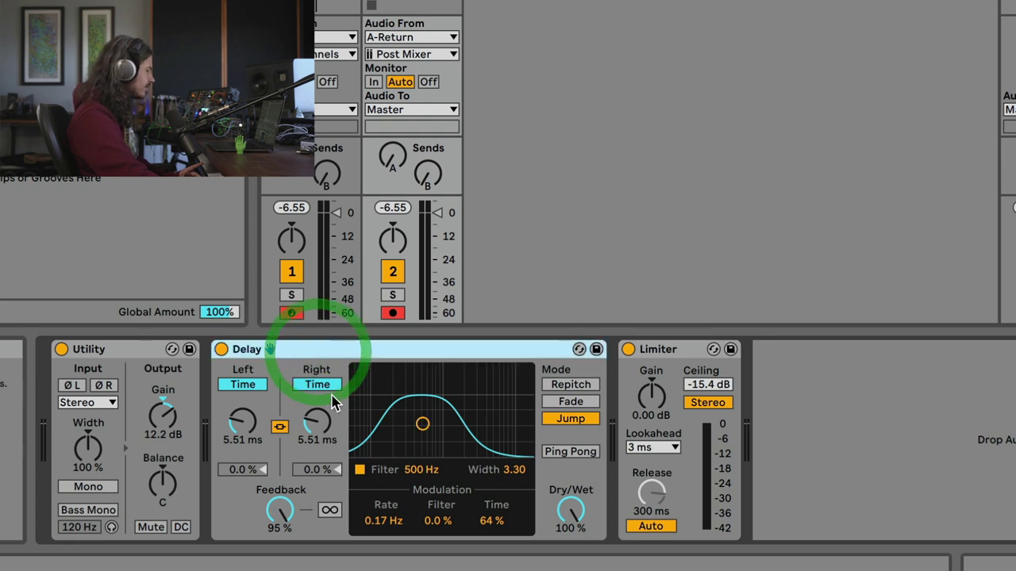
Toggle the Delay filter off and on, moving it to 465 Hz with width 2.96
click(365, 472)
click(364, 469)
mouse_move(423, 423)
mouse_down()
mouse_move(415, 420)
mouse_move(456, 410)
mouse_move(494, 413)
mouse_move(419, 427)
mouse_up()
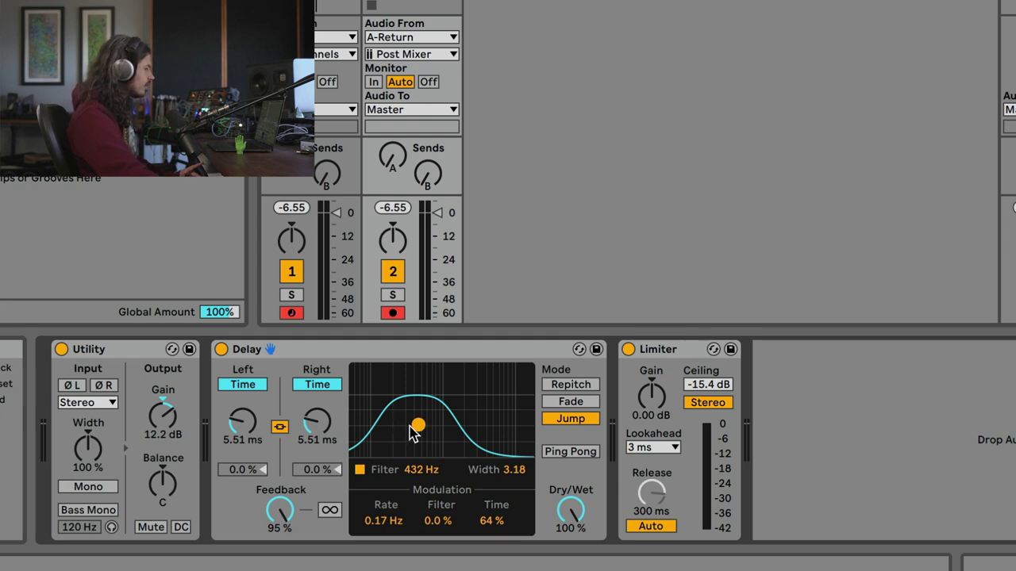
Raise track 2's Send A into Return A, then turn it back to zero
click(395, 163)
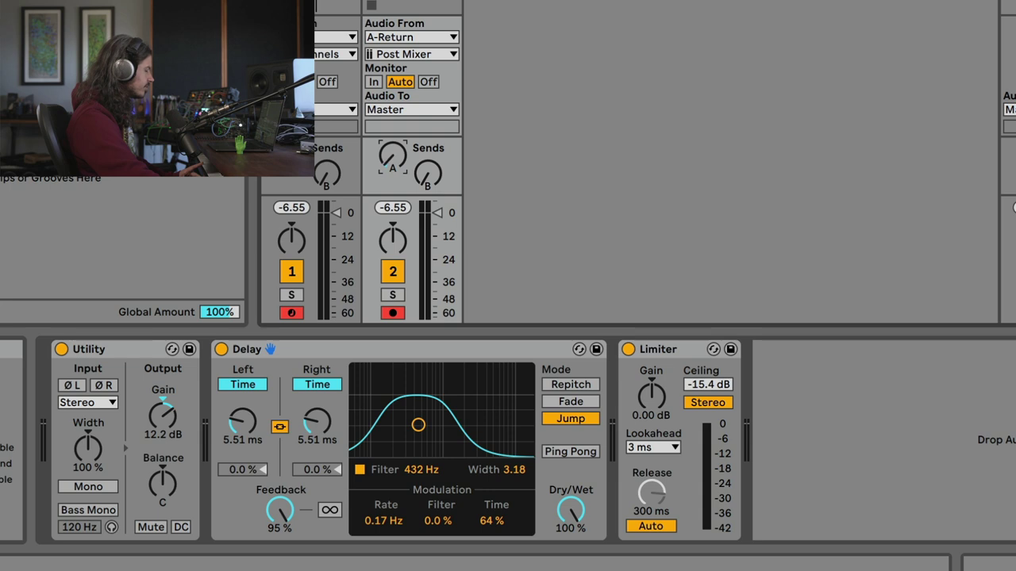
drag(395, 162, 394, 150)
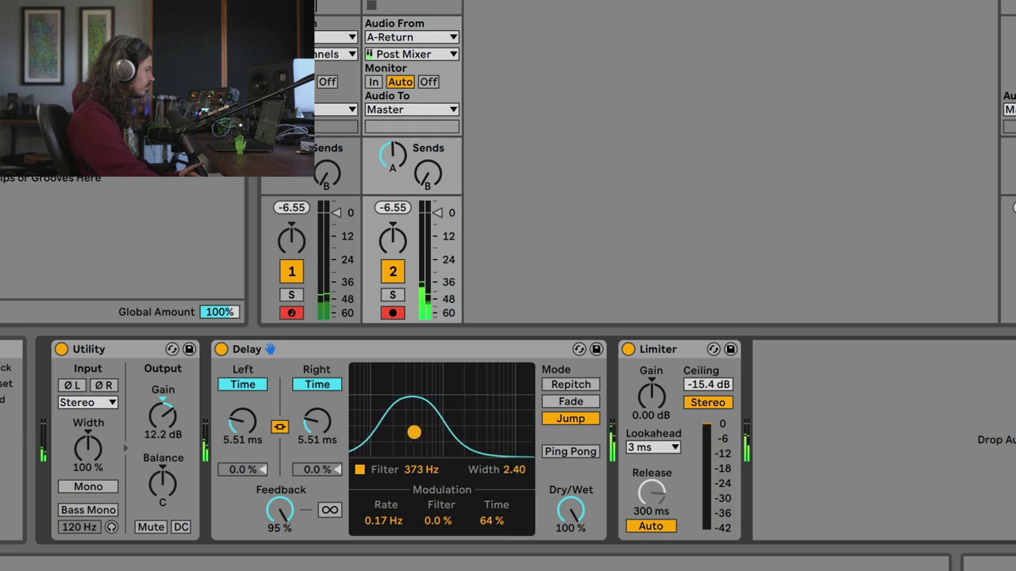
drag(396, 158, 397, 182)
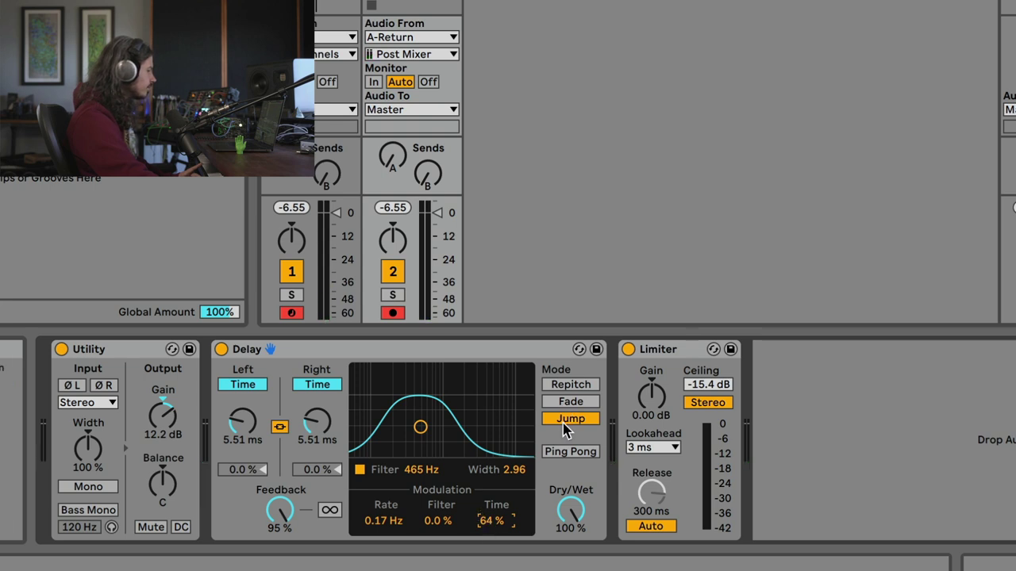
Switch the Delay to Repitch mode and raise its filter frequency toward 805 Hz
click(569, 385)
drag(420, 427, 452, 437)
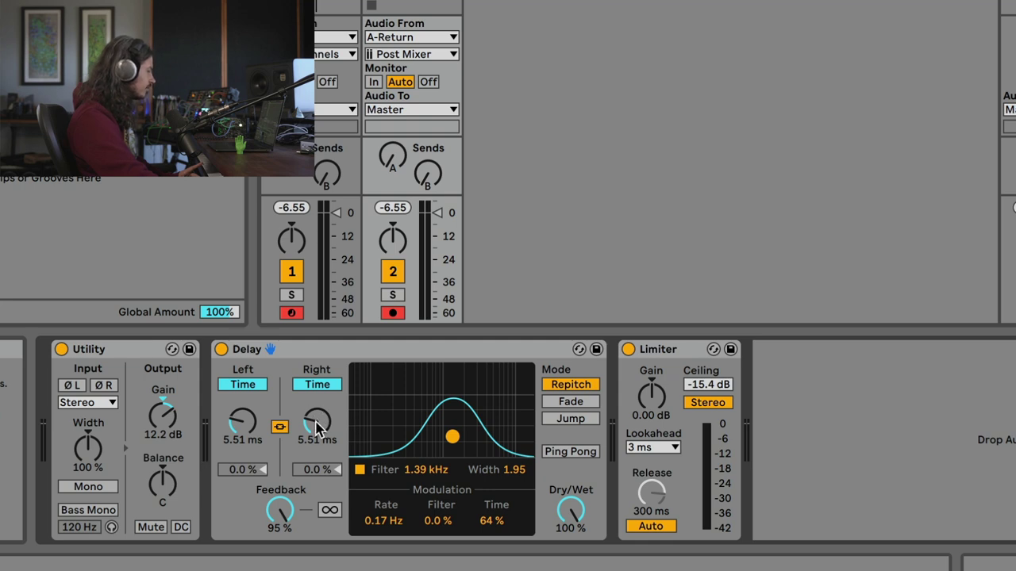
mouse_move(317, 429)
mouse_down()
mouse_move(318, 390)
mouse_move(317, 438)
mouse_move(335, 419)
mouse_up()
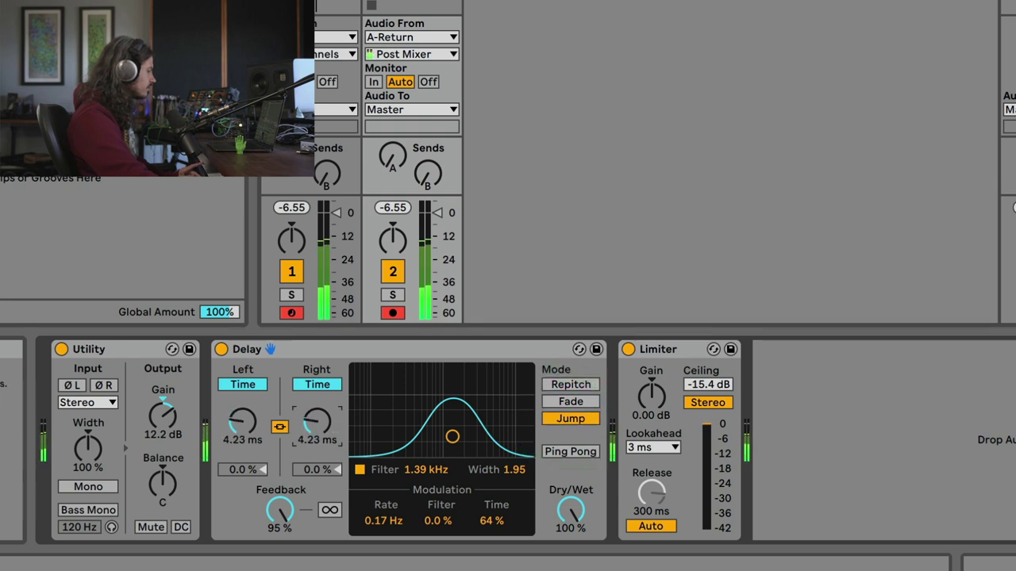
click(570, 384)
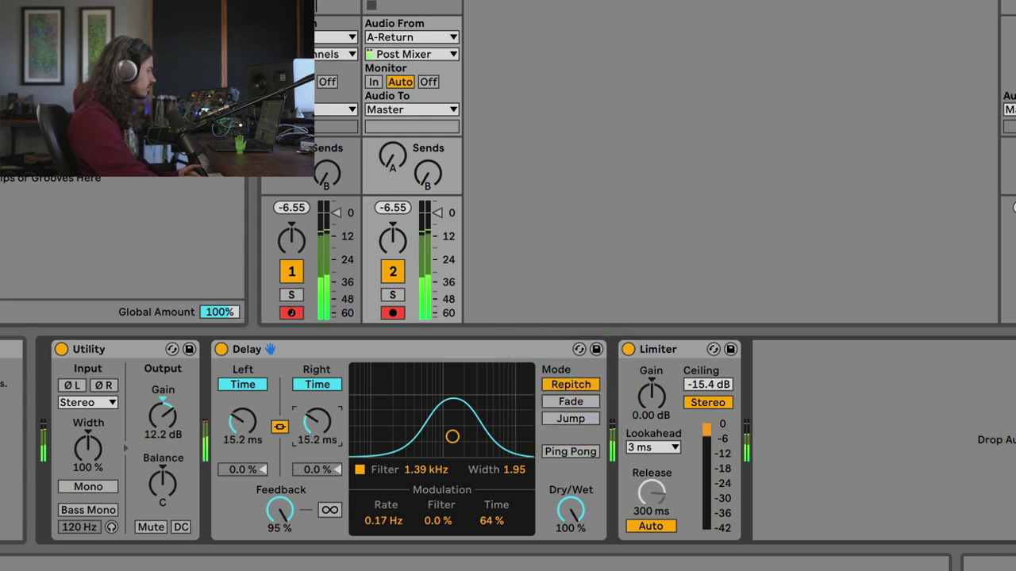
click(392, 156)
Shorten the Delay's linked left and right times to about 55 ms
click(319, 419)
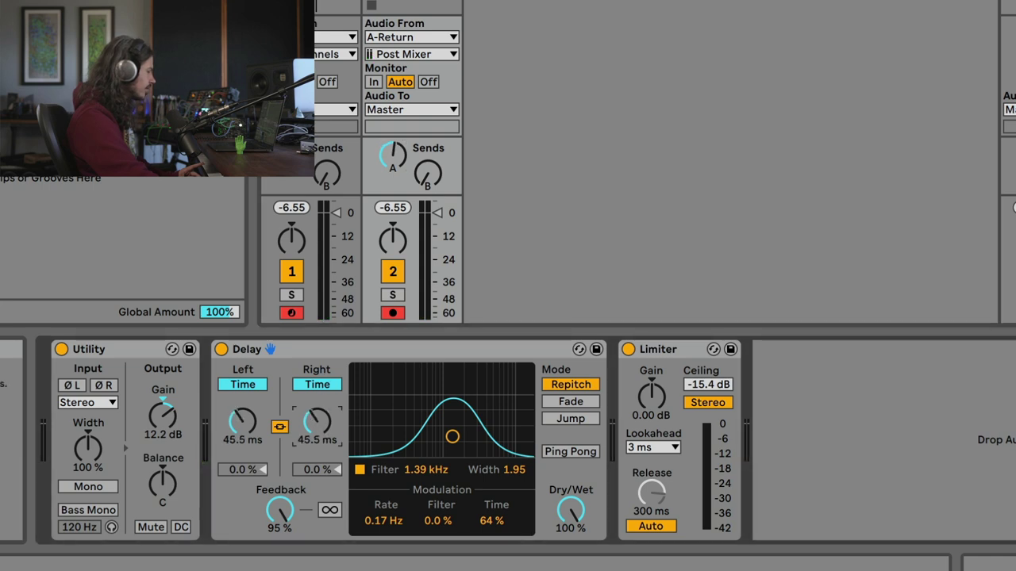
drag(319, 419, 320, 435)
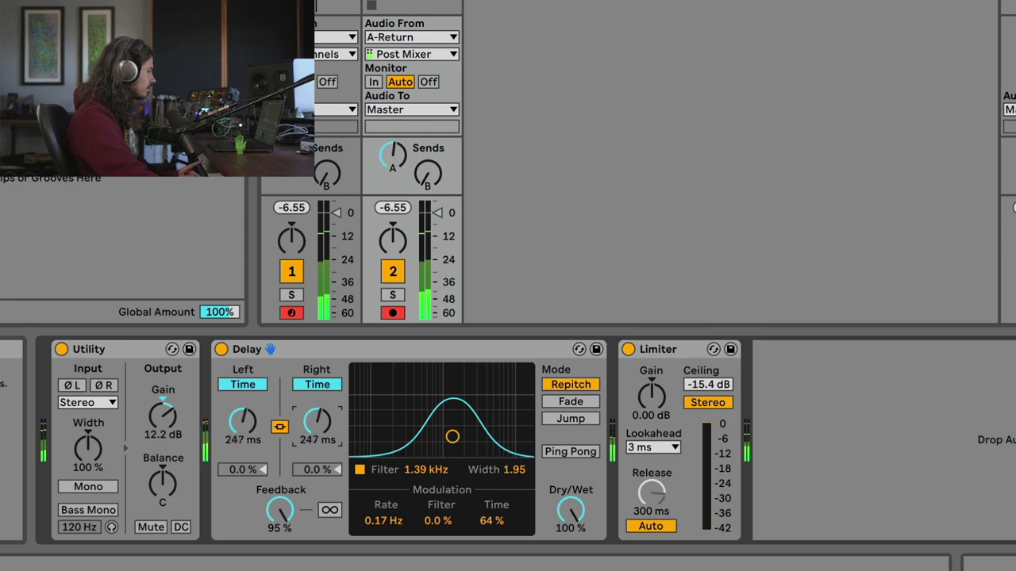
drag(320, 419, 319, 477)
right_click(317, 410)
drag(316, 416, 316, 384)
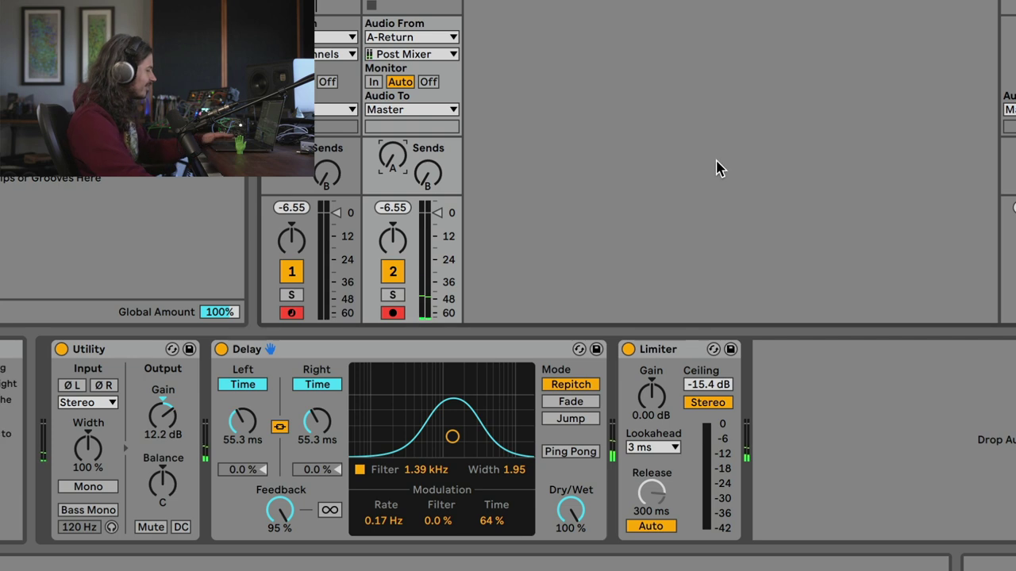
click(665, 354)
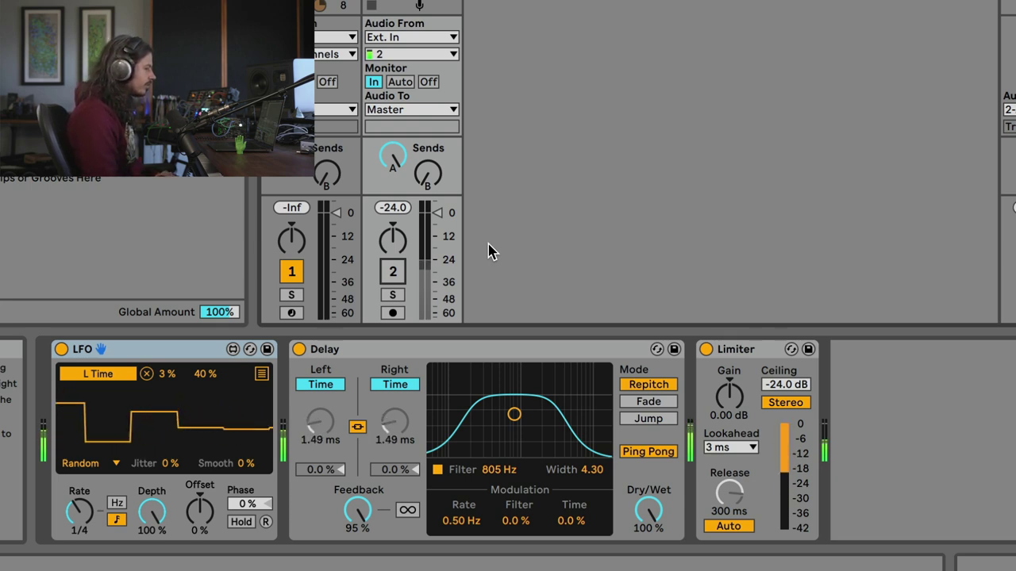
Switch track 2 on to hear the LFO-driven delay loop, then switch it off with F2
click(392, 271)
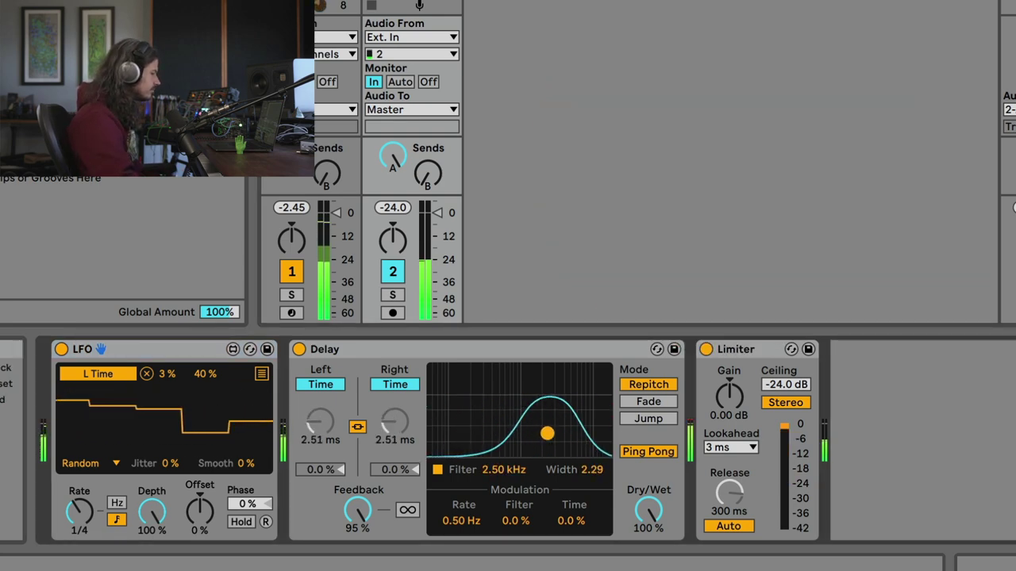
key(F2)
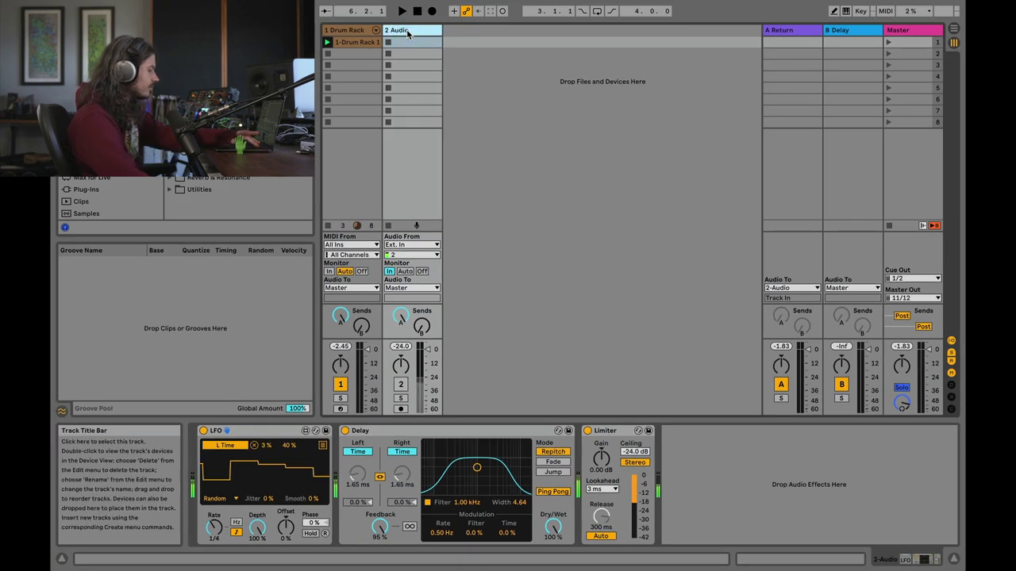
Delete the old audio track 2 and briefly play the set
key(Delete)
click(341, 316)
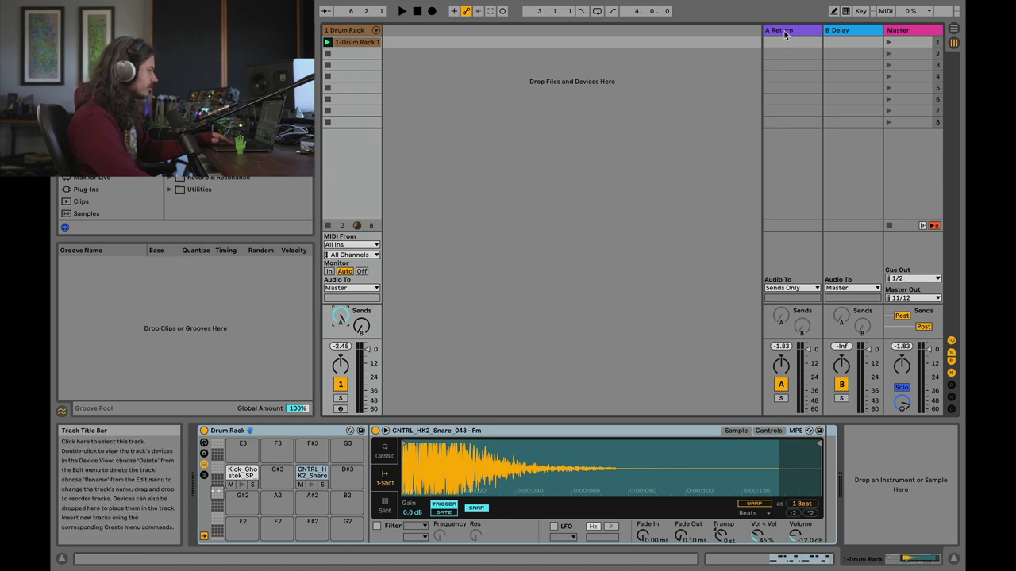
key(space)
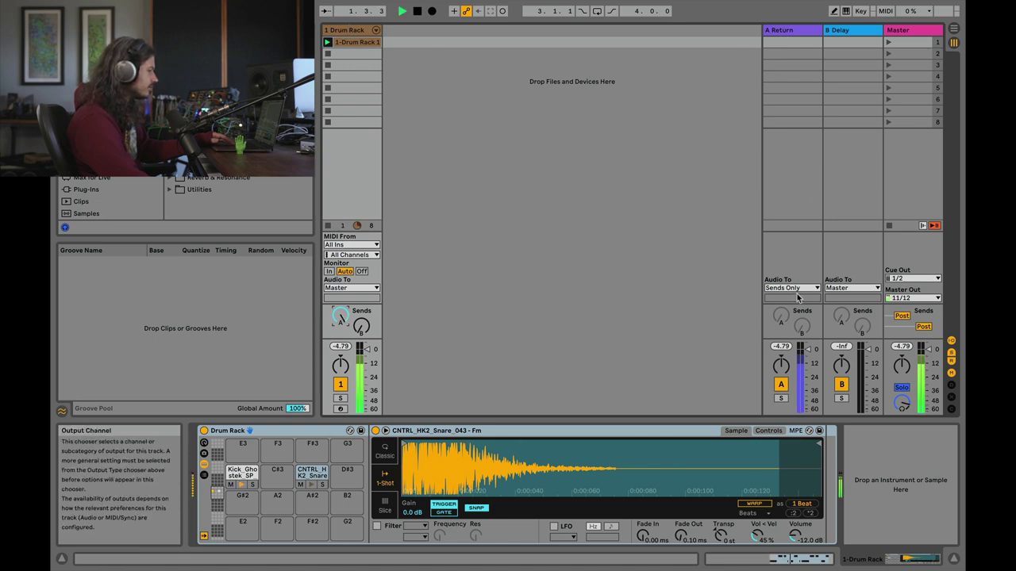
key(space)
Insert a new audio track 2 and add a Limiter to it
right_click(439, 92)
click(448, 100)
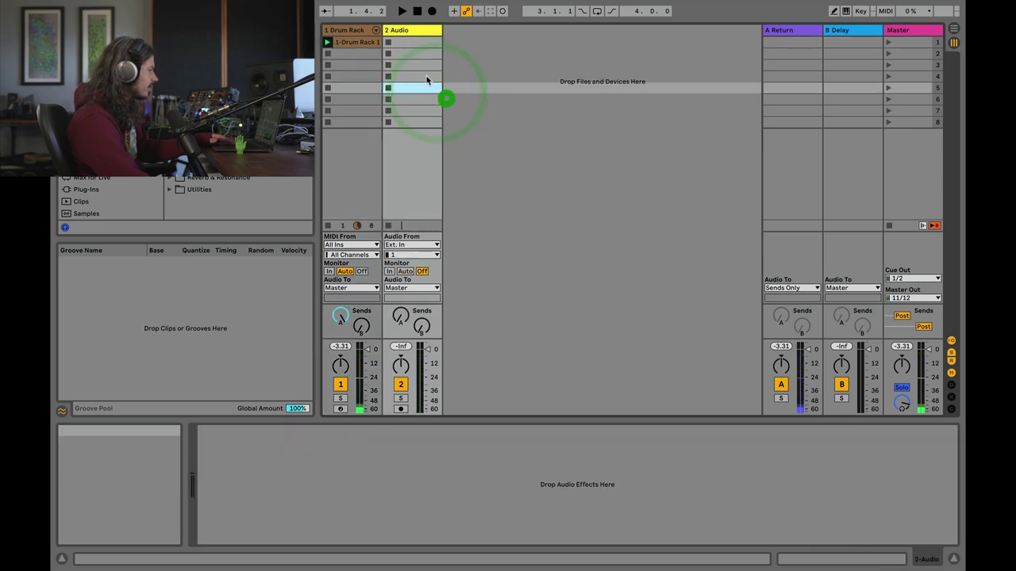
click(406, 32)
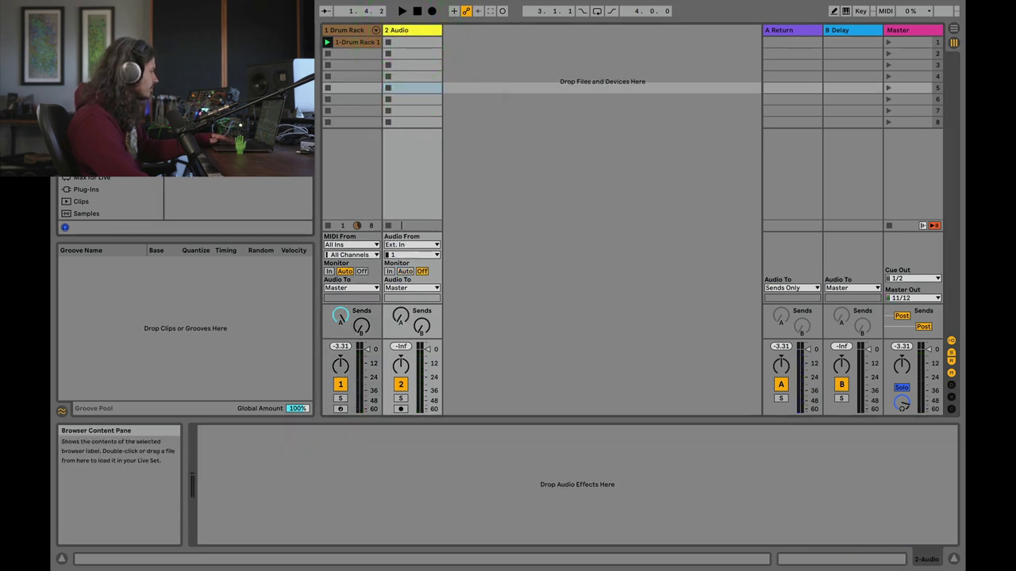
drag(399, 117, 399, 111)
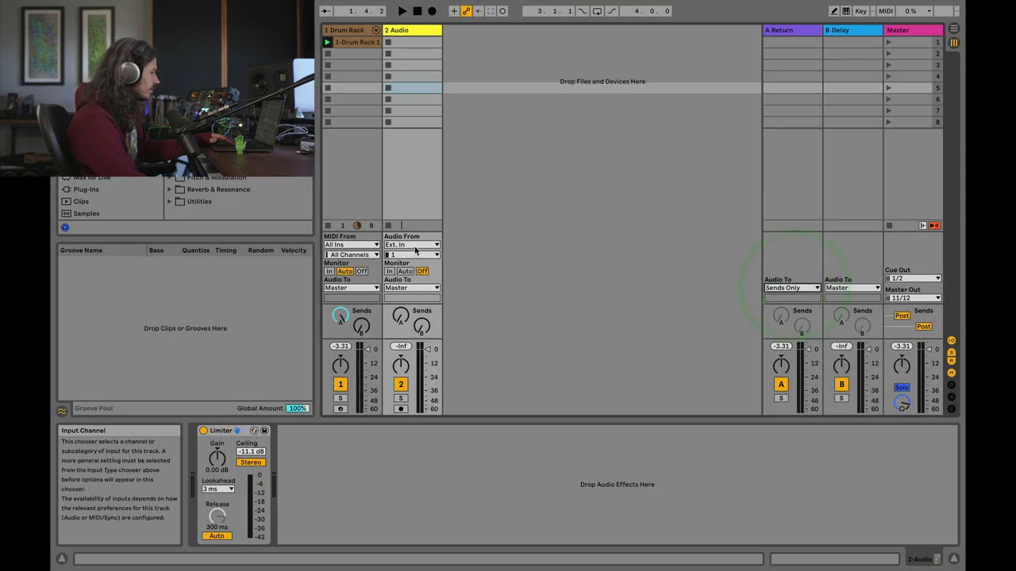
Feed 2 Audio from A-Return with Monitor set to In, toggling the track while auditioning
click(412, 245)
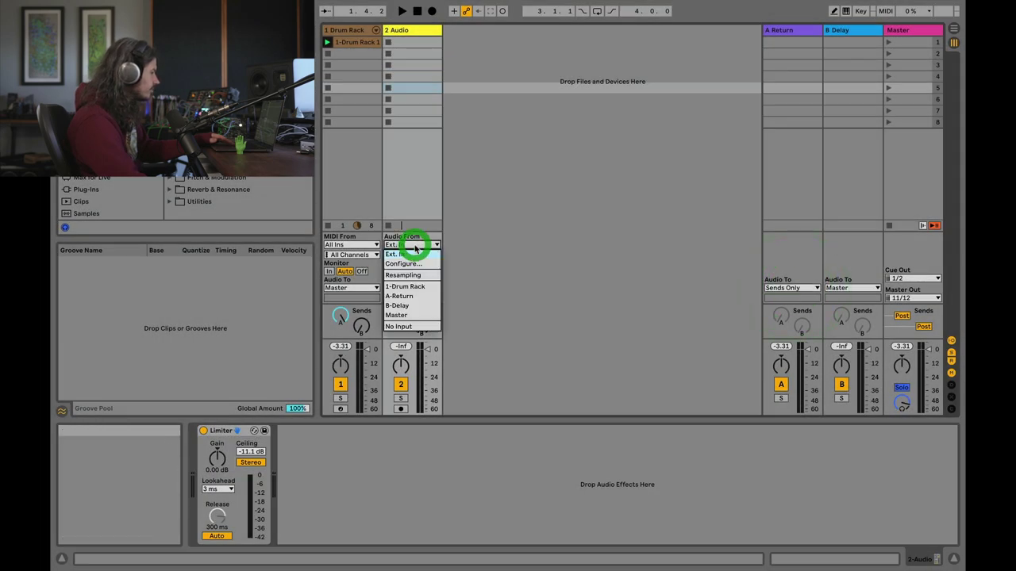
click(422, 296)
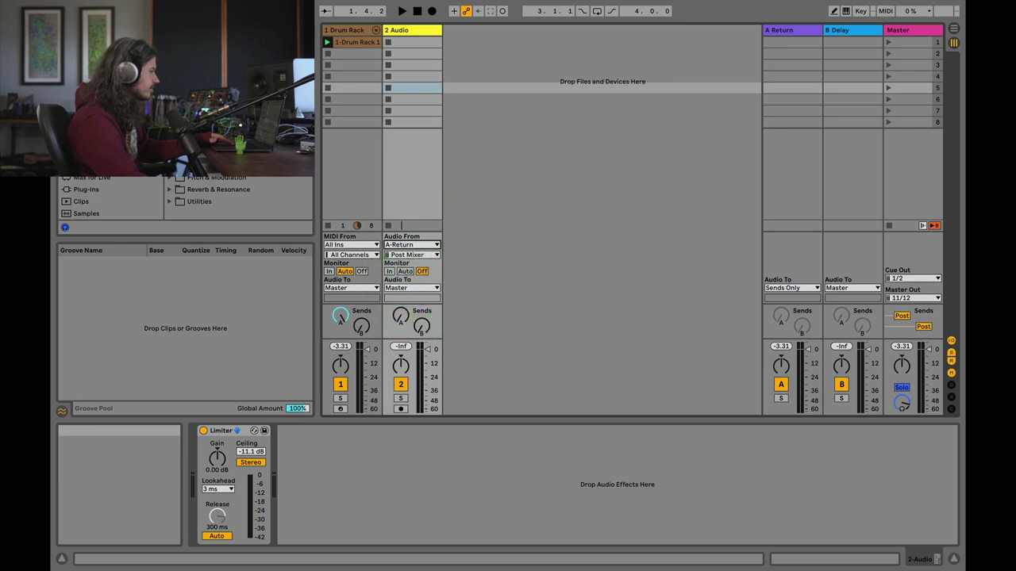
click(390, 272)
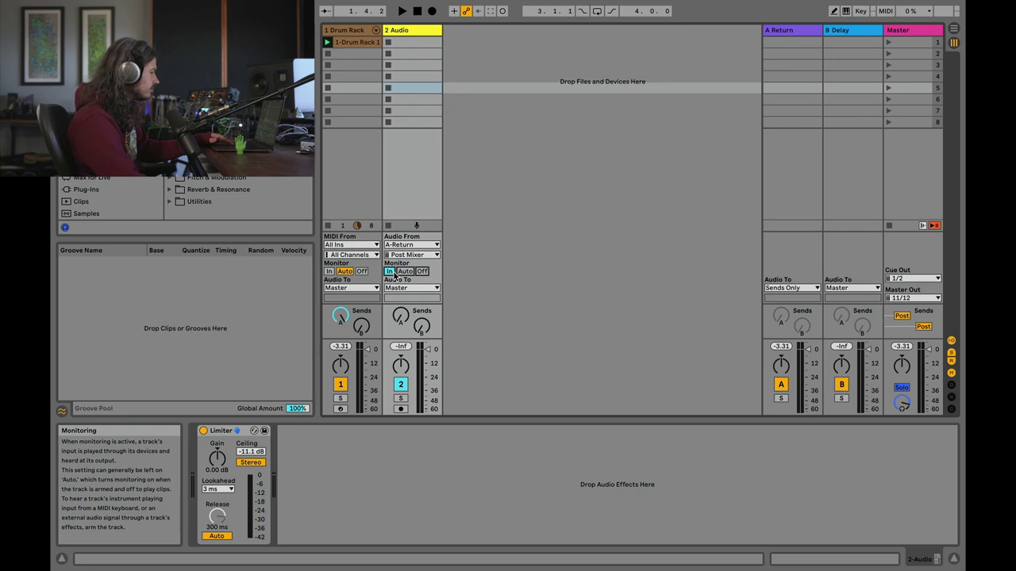
click(401, 386)
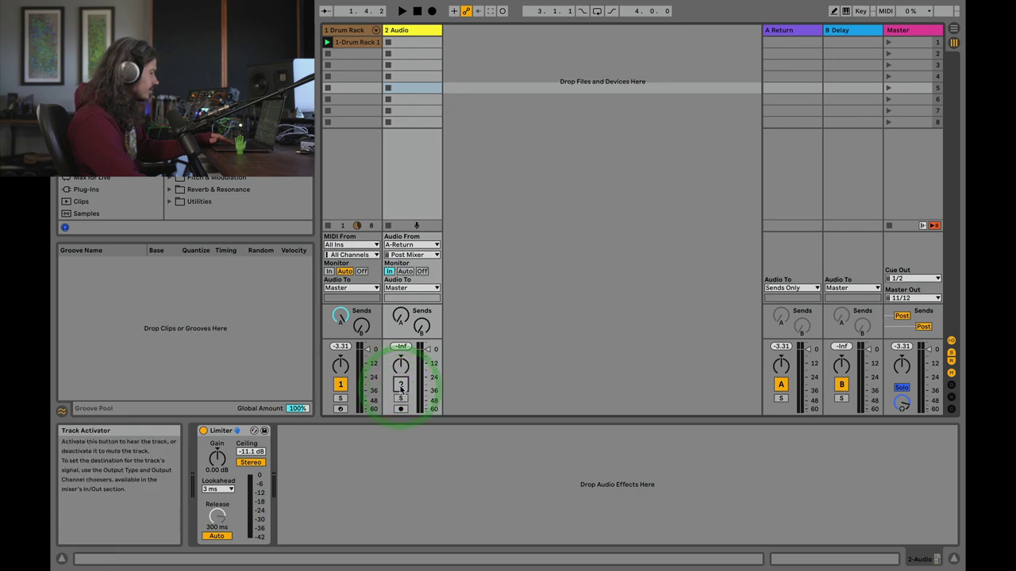
key(space)
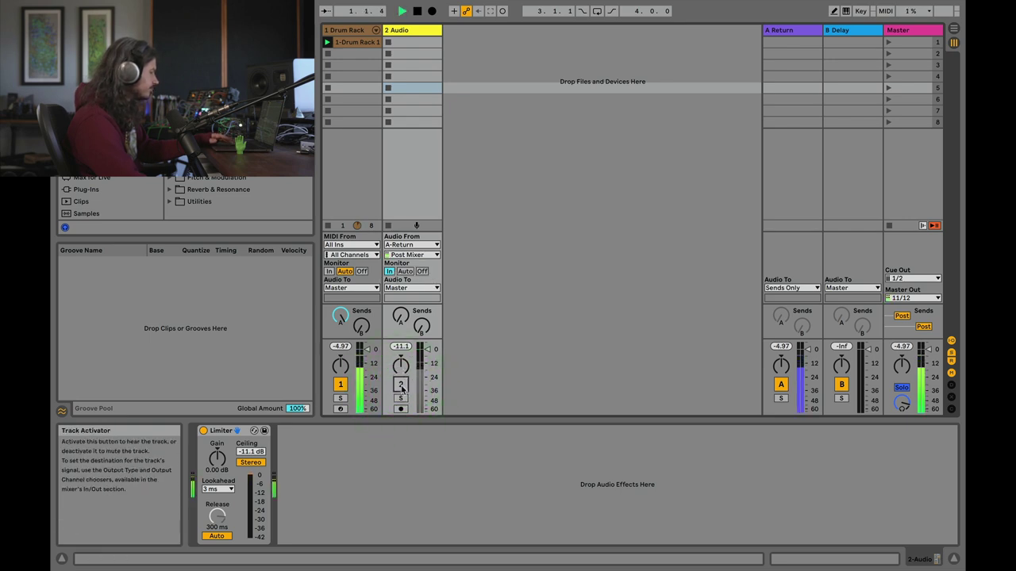
click(401, 385)
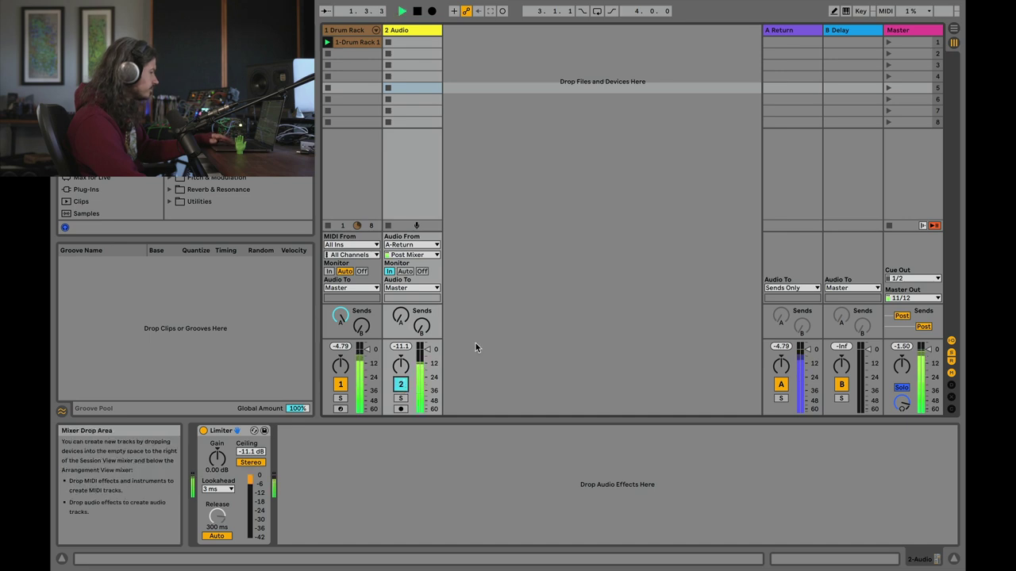
key(space)
click(401, 386)
click(401, 385)
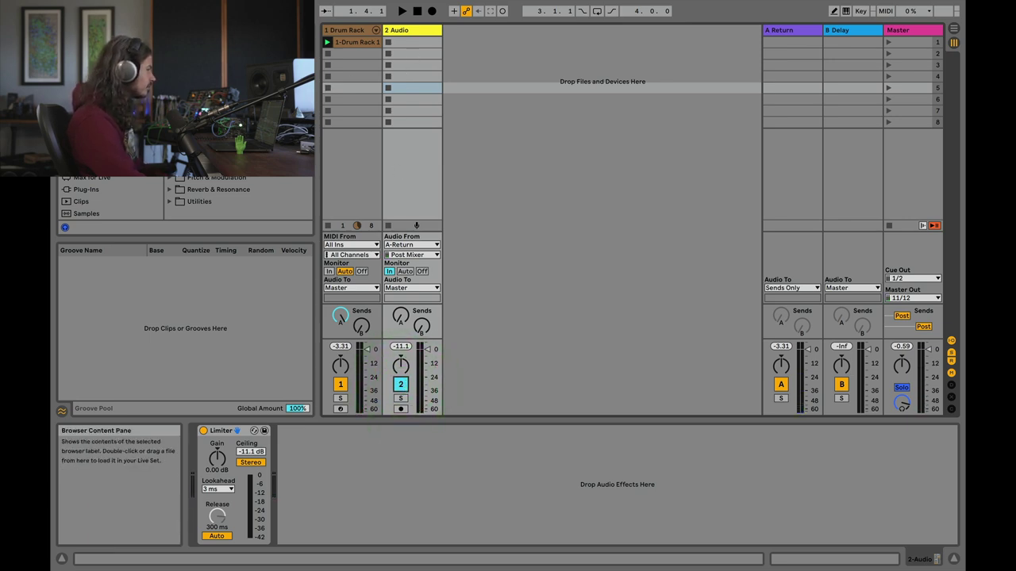
Add a Delay before the Limiter on 2 Audio and set it to 100% wet
drag(230, 163, 250, 492)
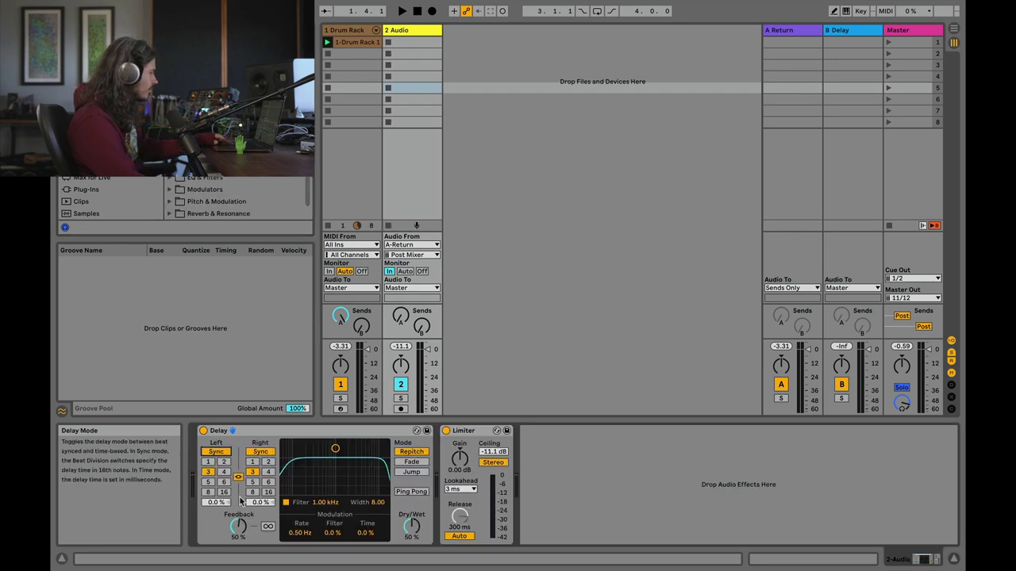
click(239, 515)
drag(411, 525, 410, 492)
key(space)
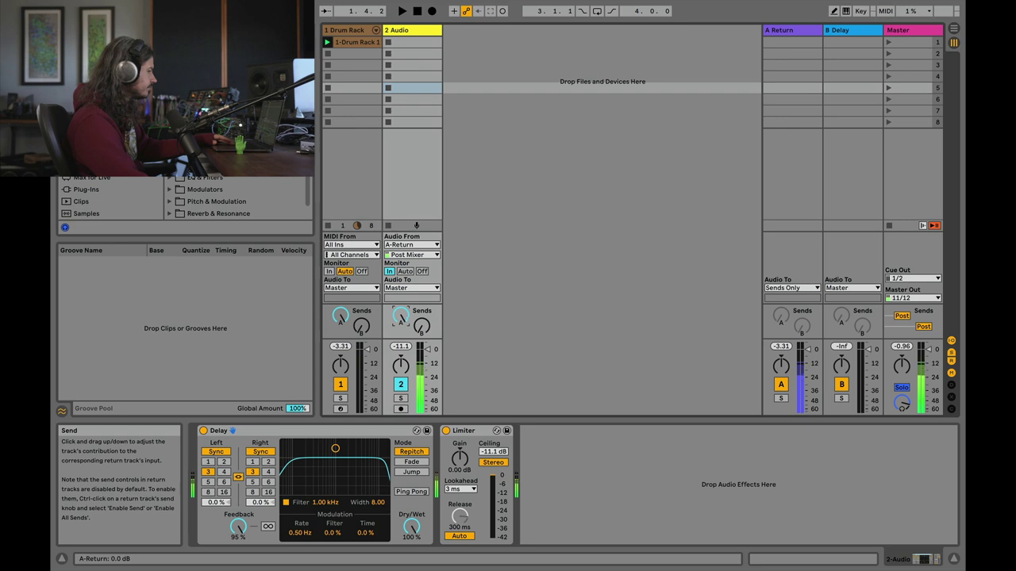
Route A-Return's output to Master, raise the send into it, and set delay division 1
click(790, 287)
click(773, 315)
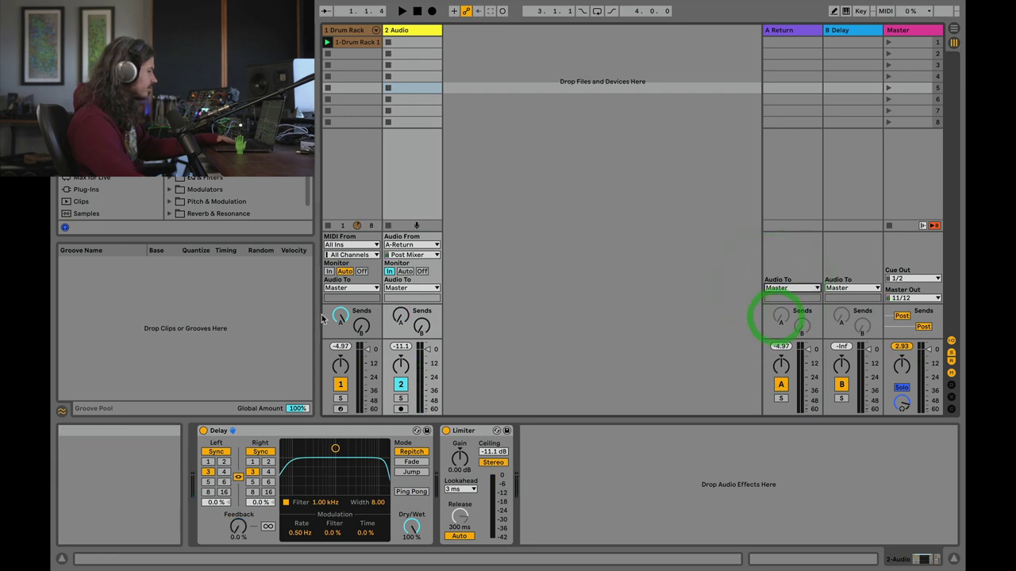
drag(407, 323, 407, 269)
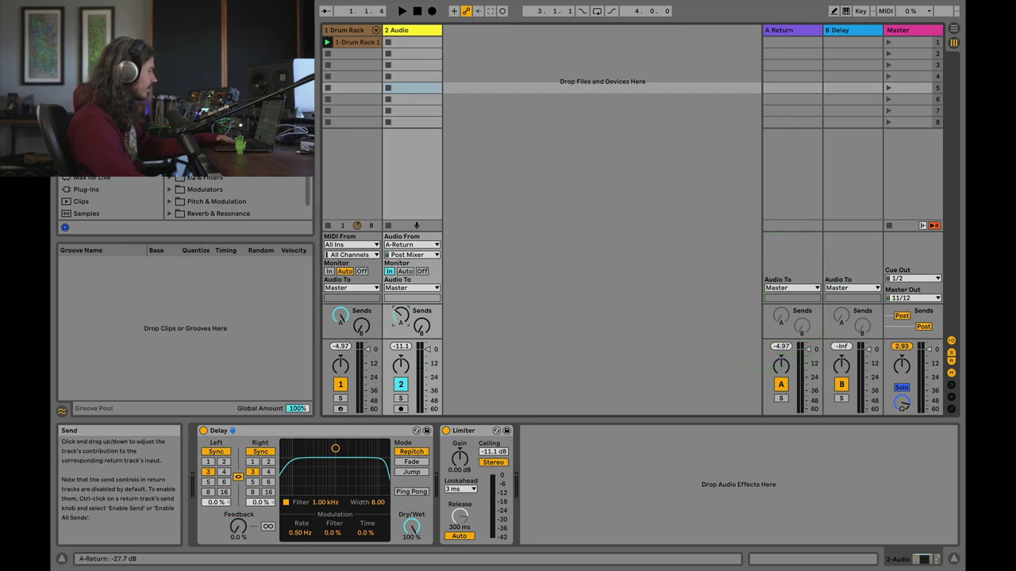
click(208, 462)
key(space)
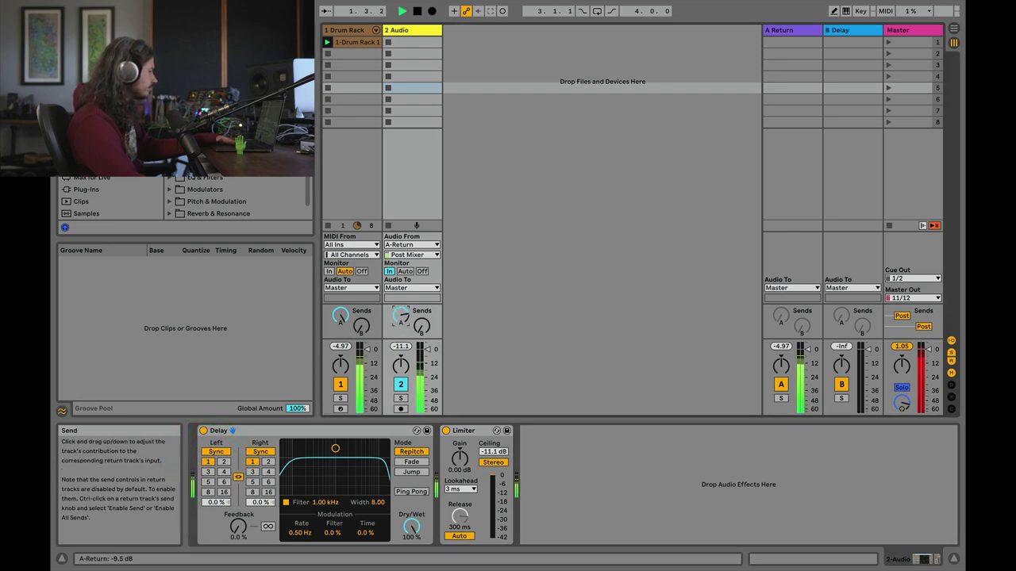
key(space)
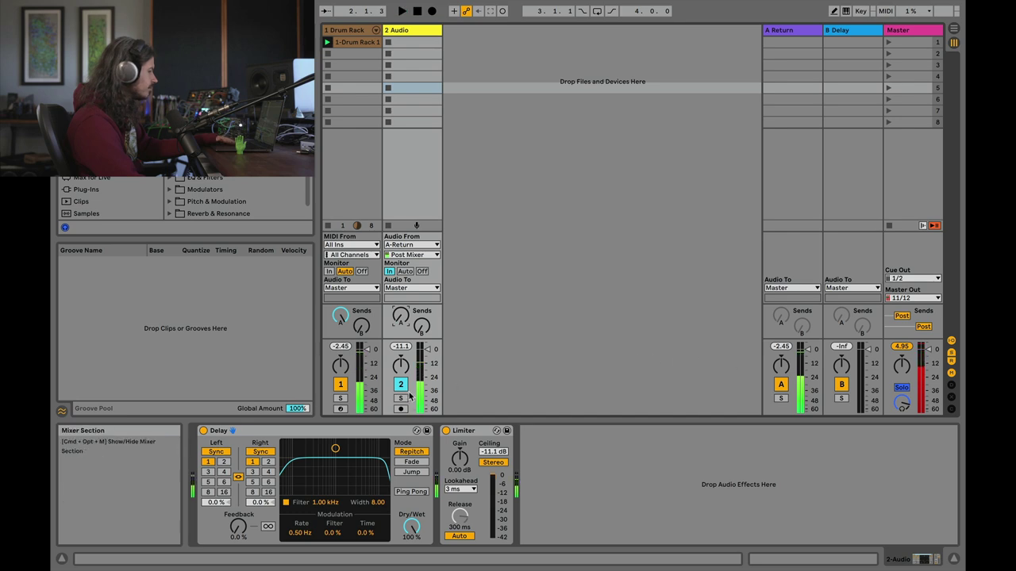
Switch the Delay to Time mode: 145 ms, 82% feedback, filter 269 Hz with width 4.19
click(218, 452)
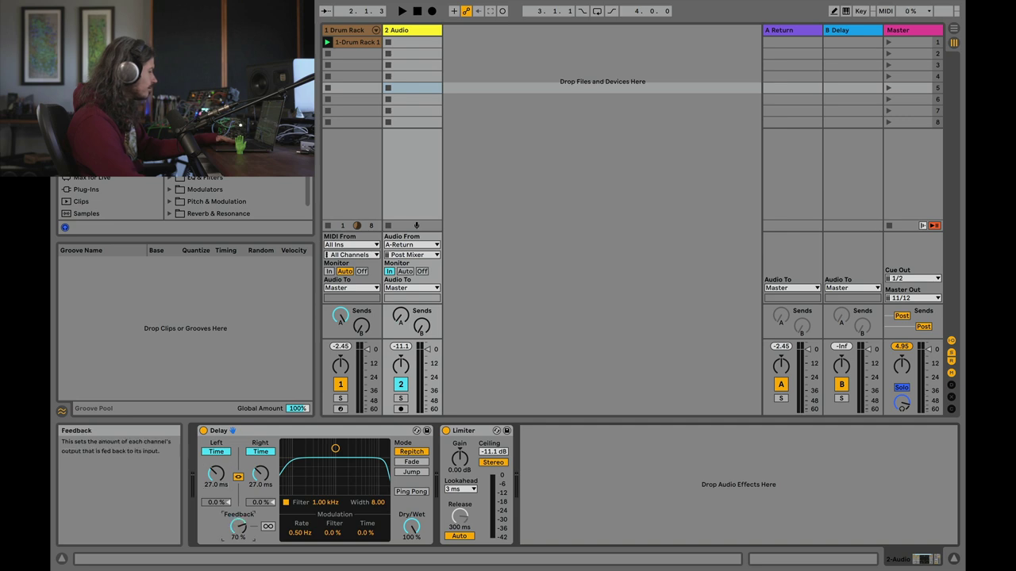
key(space)
drag(238, 526, 238, 520)
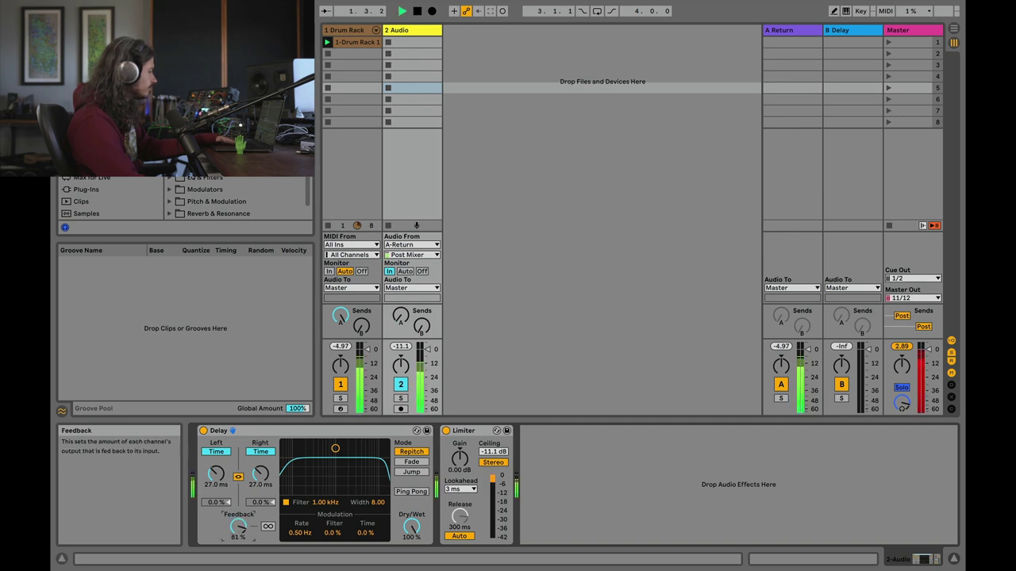
drag(261, 474, 260, 500)
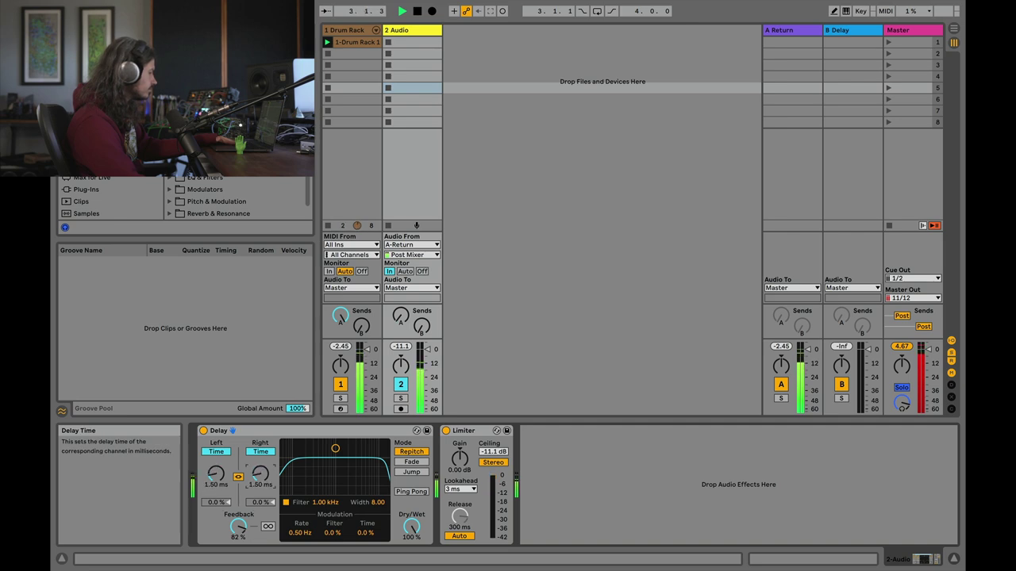
drag(335, 448, 313, 470)
key(space)
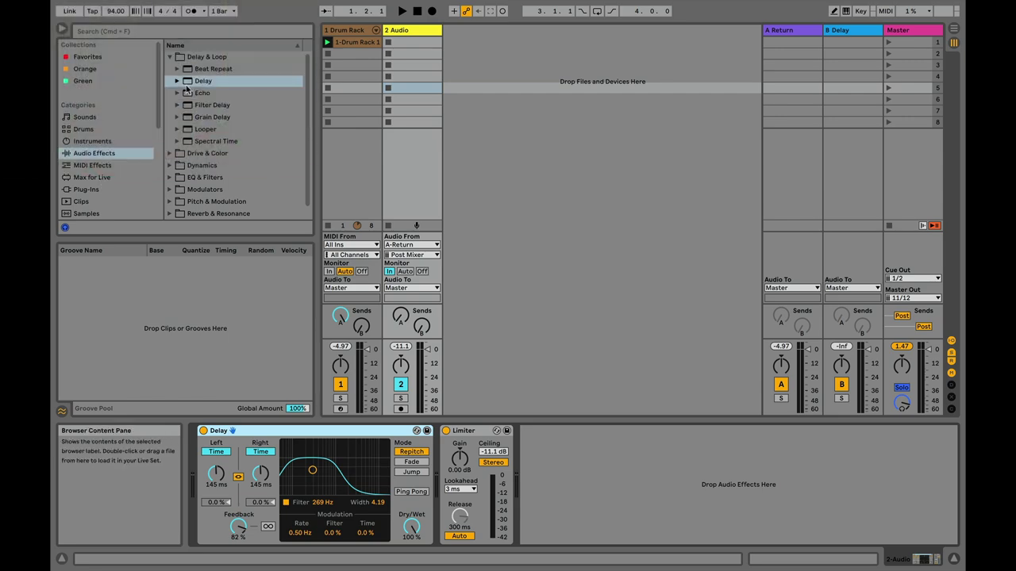
Insert an LFO before the Delay with a Random waveform and a synced 1/4 rate
click(169, 57)
click(169, 104)
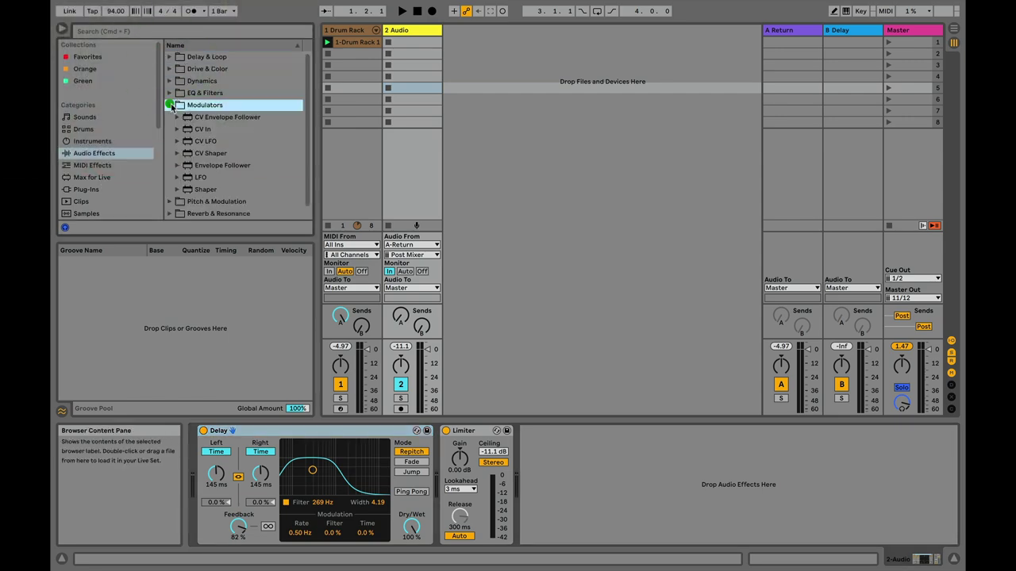
drag(187, 177, 204, 487)
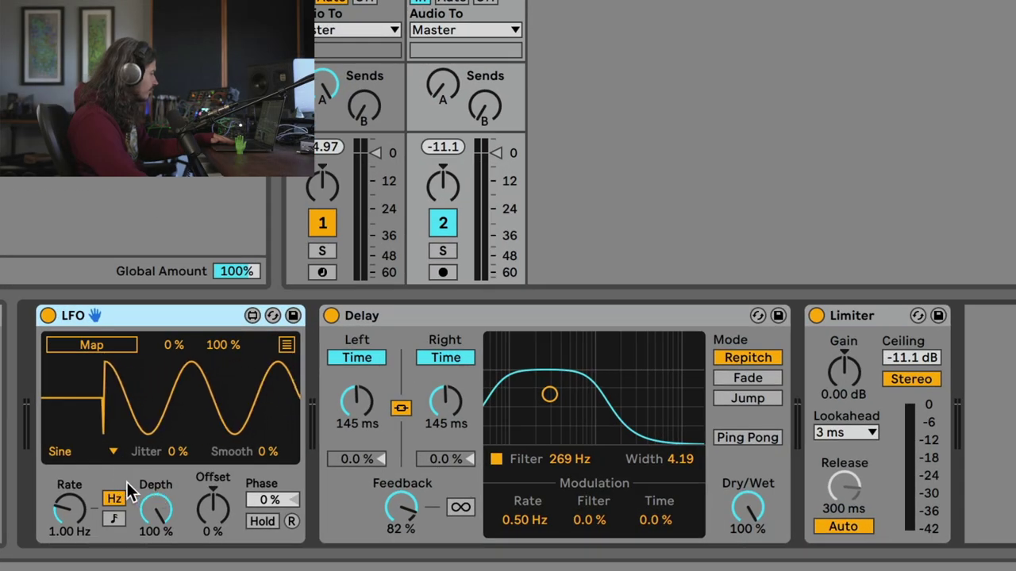
click(143, 468)
click(93, 410)
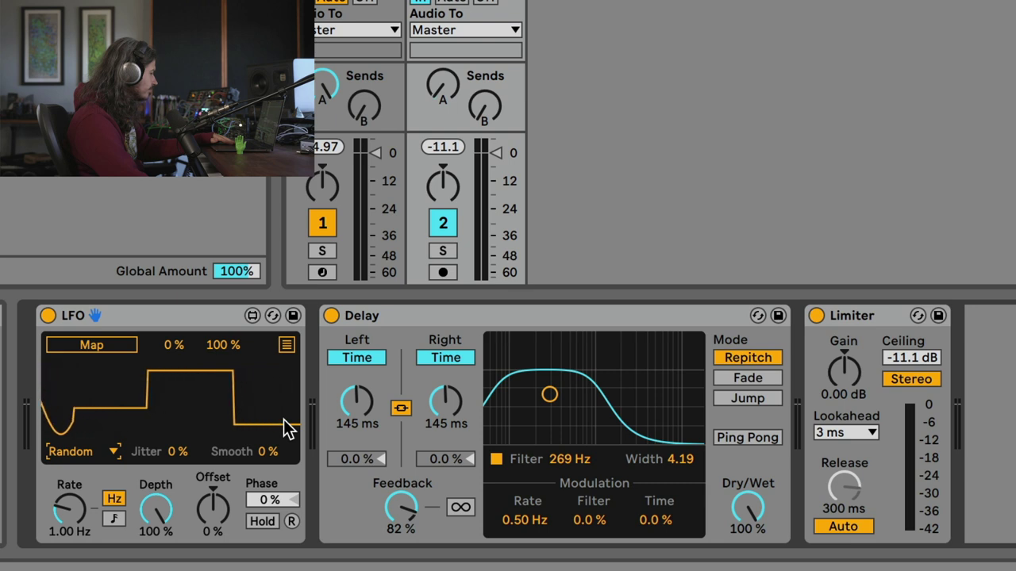
click(113, 519)
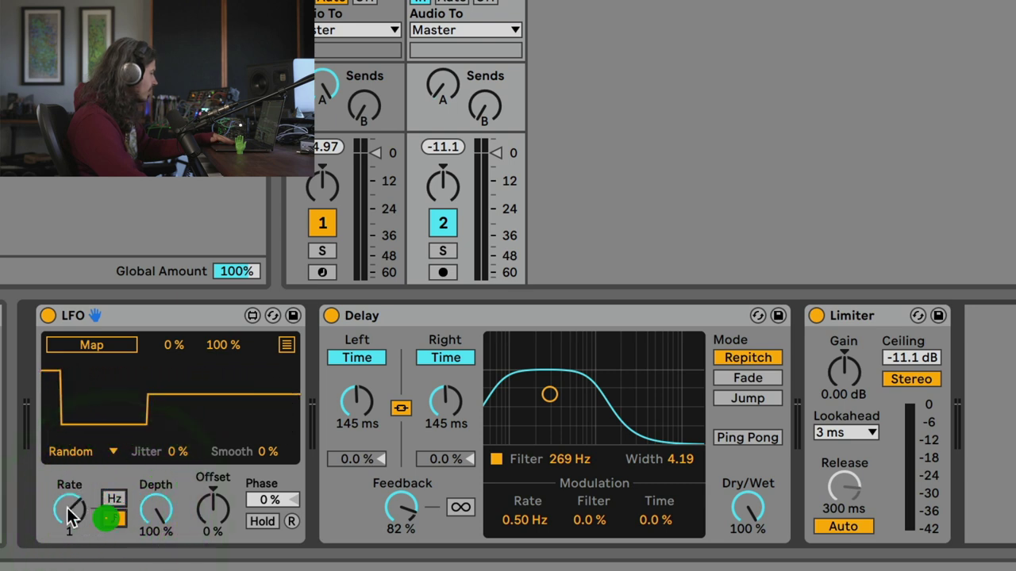
drag(69, 508, 69, 518)
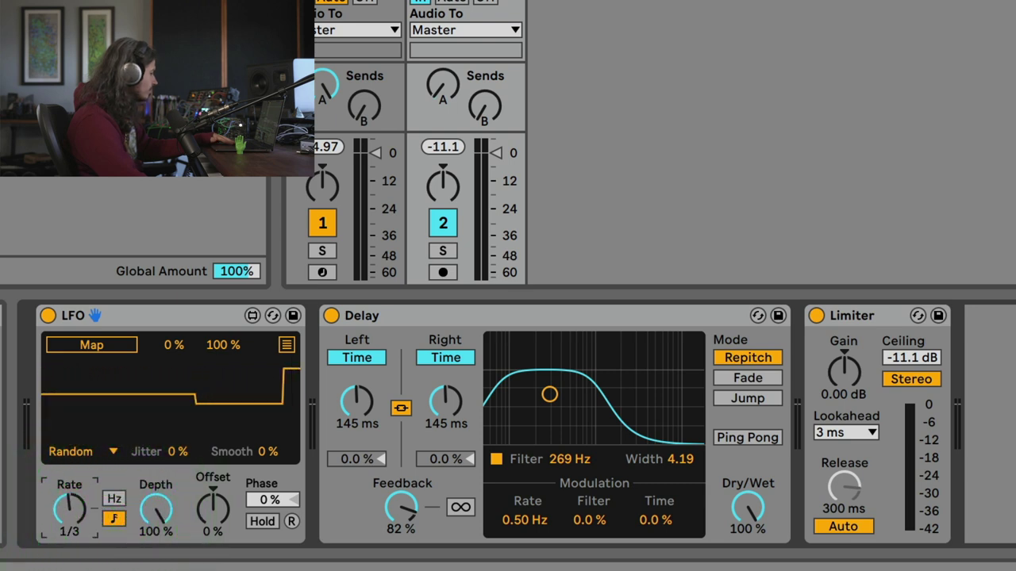
drag(69, 508, 69, 515)
Map the LFO to the Delay's left time with a 9%–48% range
click(287, 345)
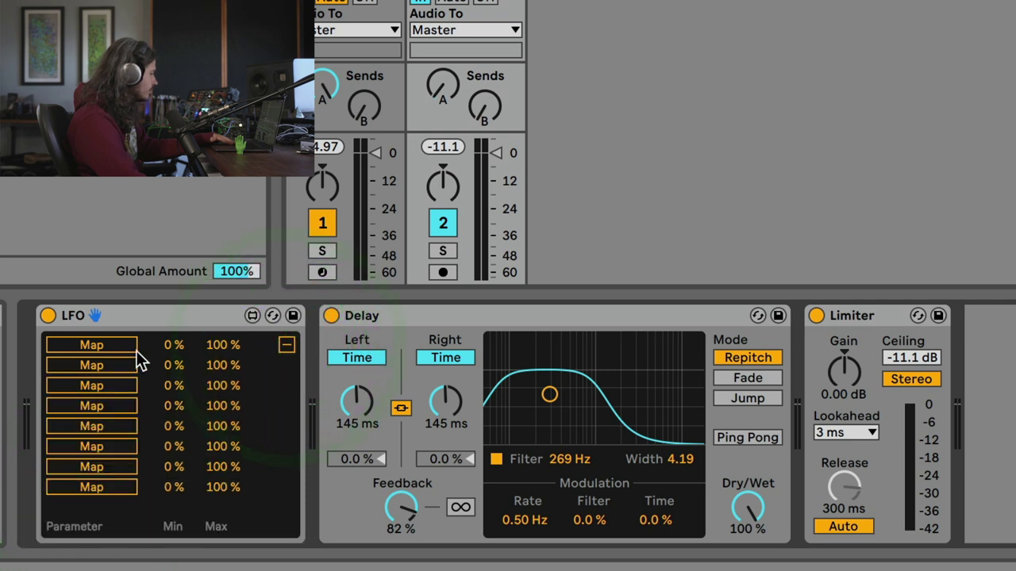
click(97, 344)
click(344, 397)
drag(227, 344, 226, 365)
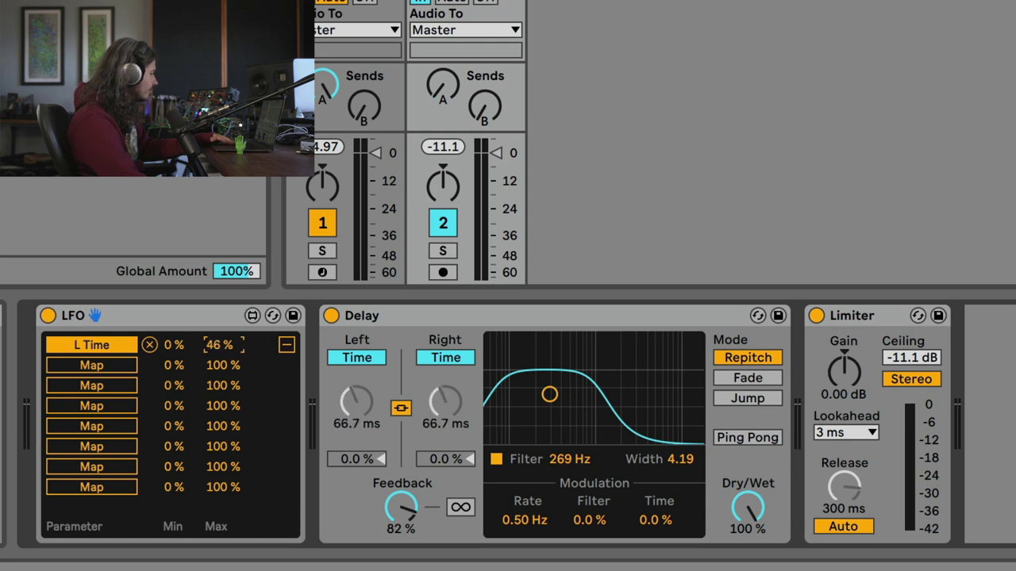
drag(174, 344, 174, 343)
click(287, 344)
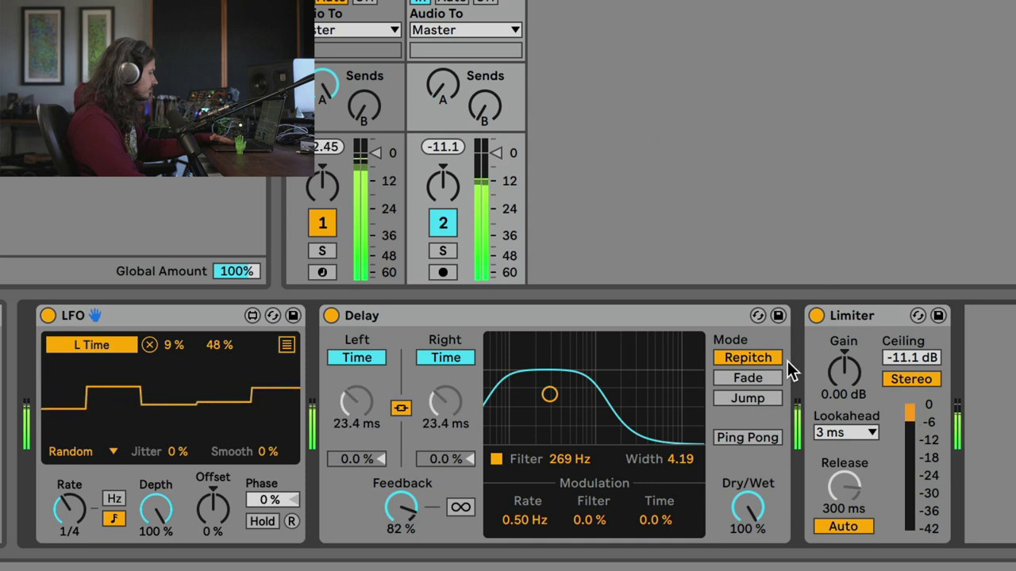
Lower track 2's volume and the Limiter ceiling to -14.1 dB; set Delay filter to 1.00 kHz, width 6.32
drag(498, 152, 498, 169)
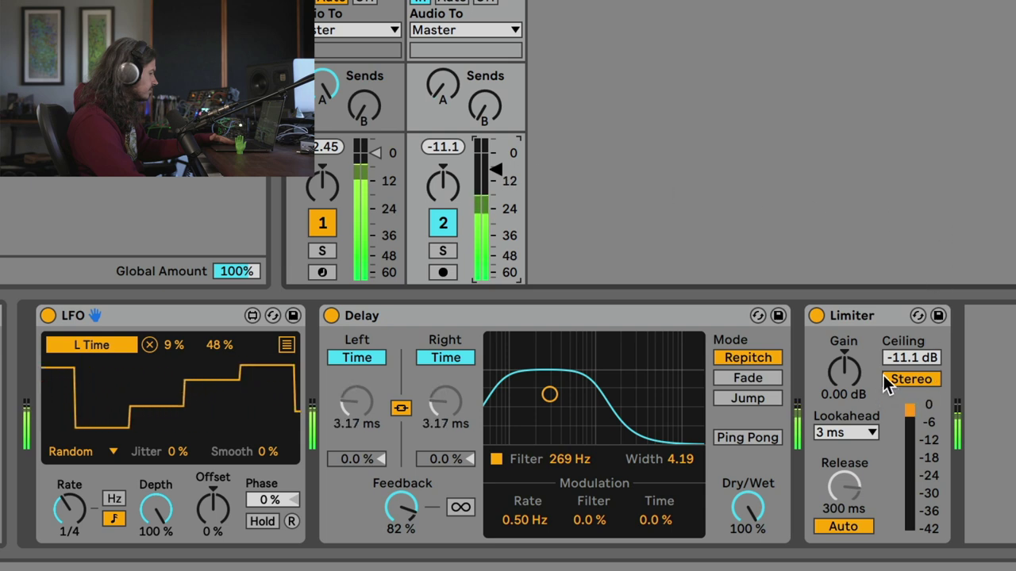
drag(843, 370, 844, 371)
drag(912, 357, 911, 382)
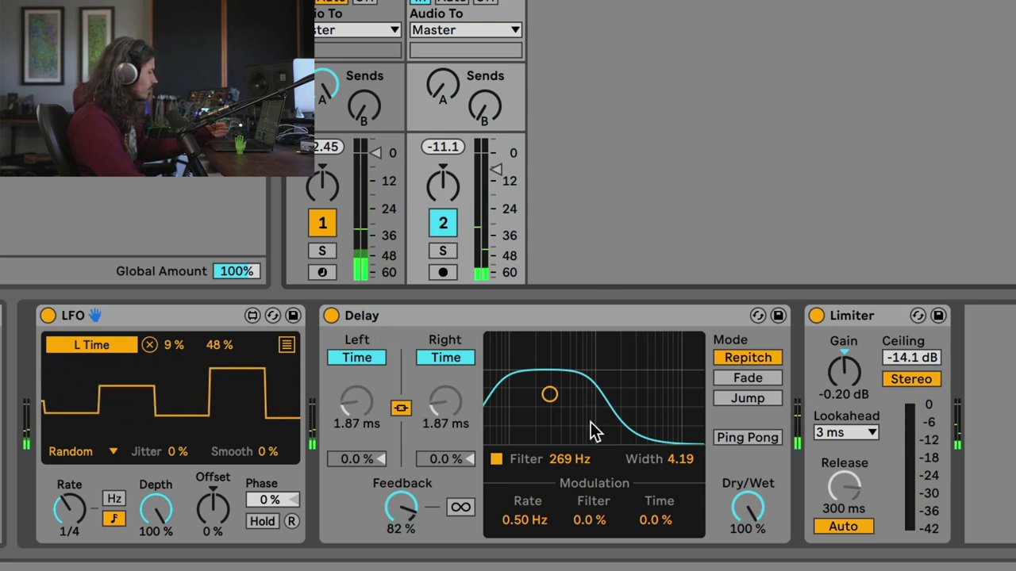
drag(550, 395, 595, 370)
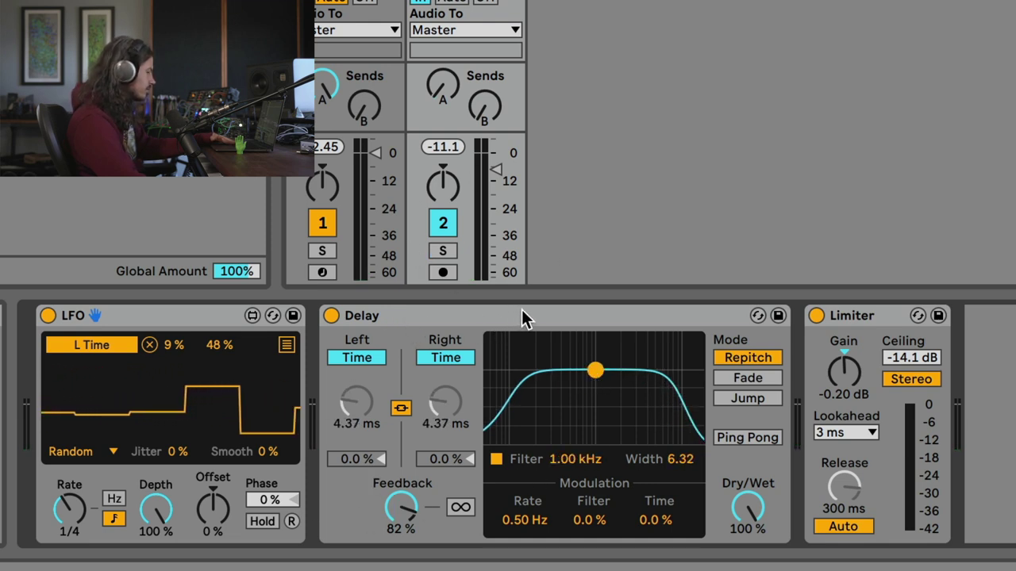
Raise track 2's Send A, set its fader to -14.1 dB, and move the Delay filter to 1.44 kHz
click(446, 101)
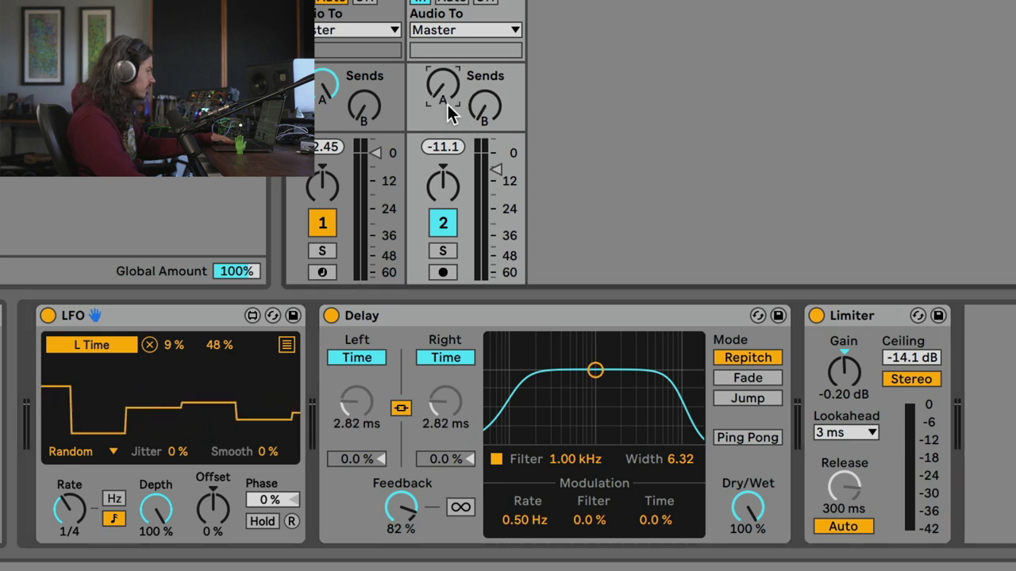
drag(441, 87, 442, 50)
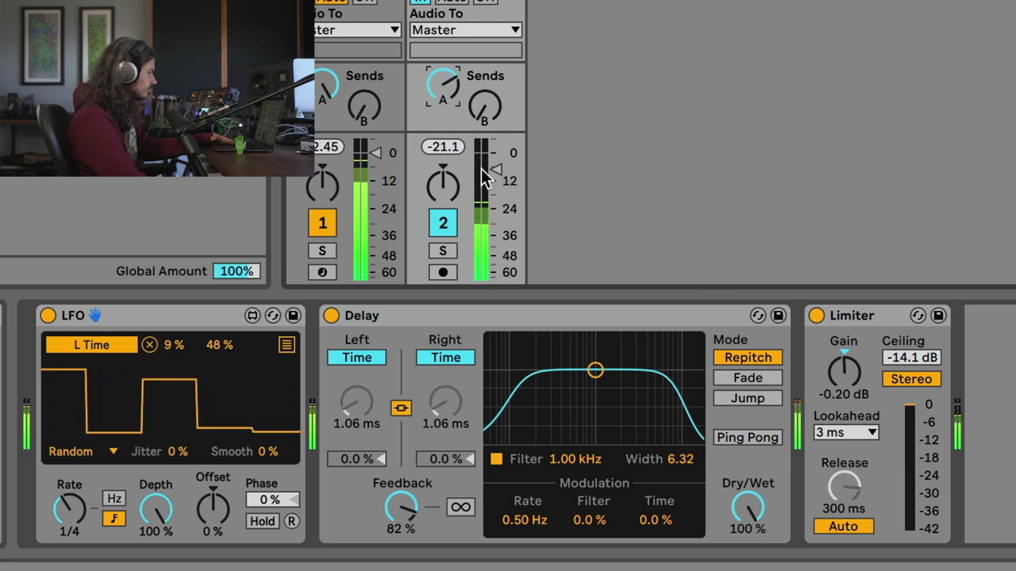
drag(477, 165, 478, 149)
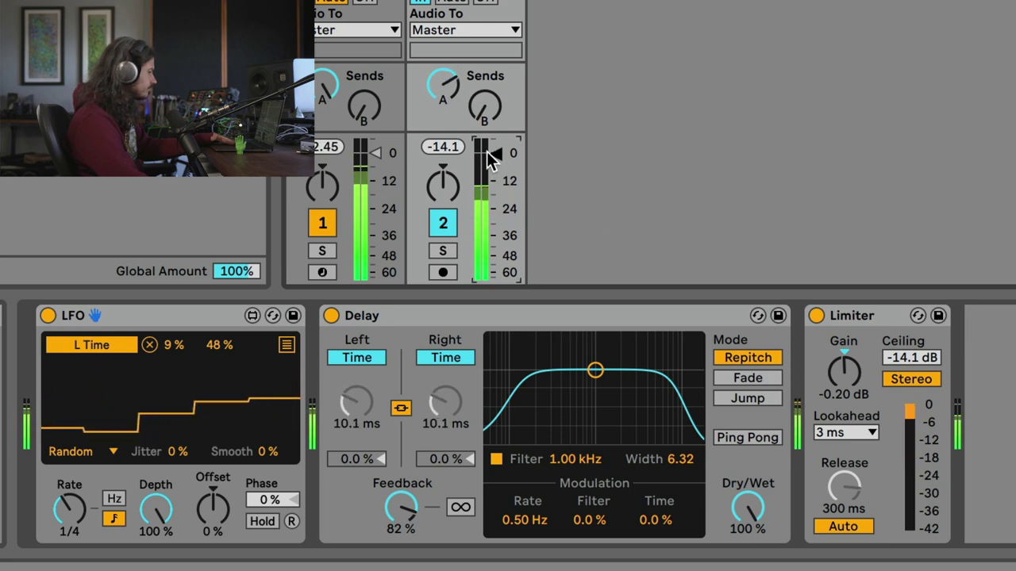
drag(578, 390, 608, 381)
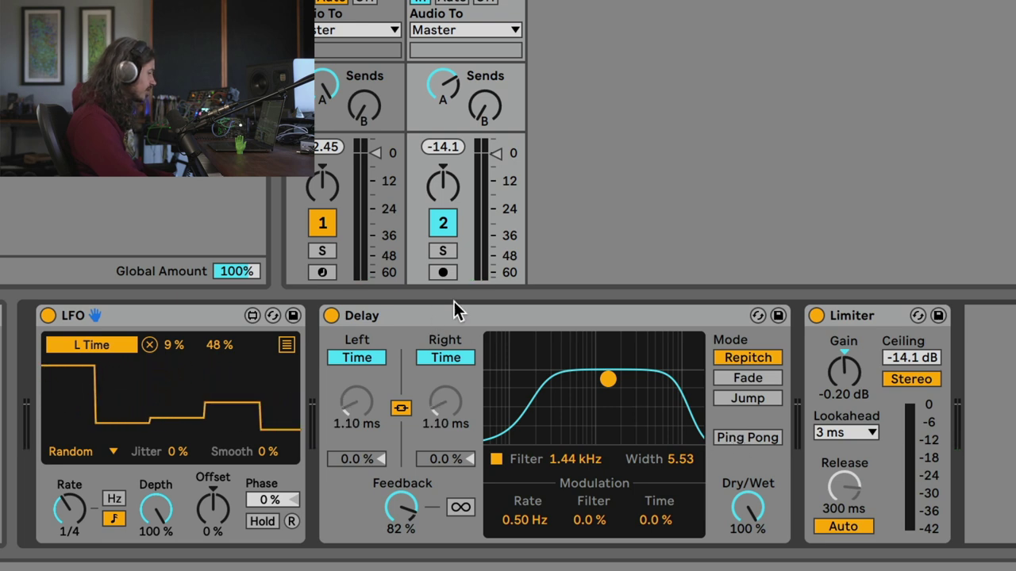
Enable Ping Pong on the Delay, mute track 2, and insert an Amp before the Delay
click(737, 441)
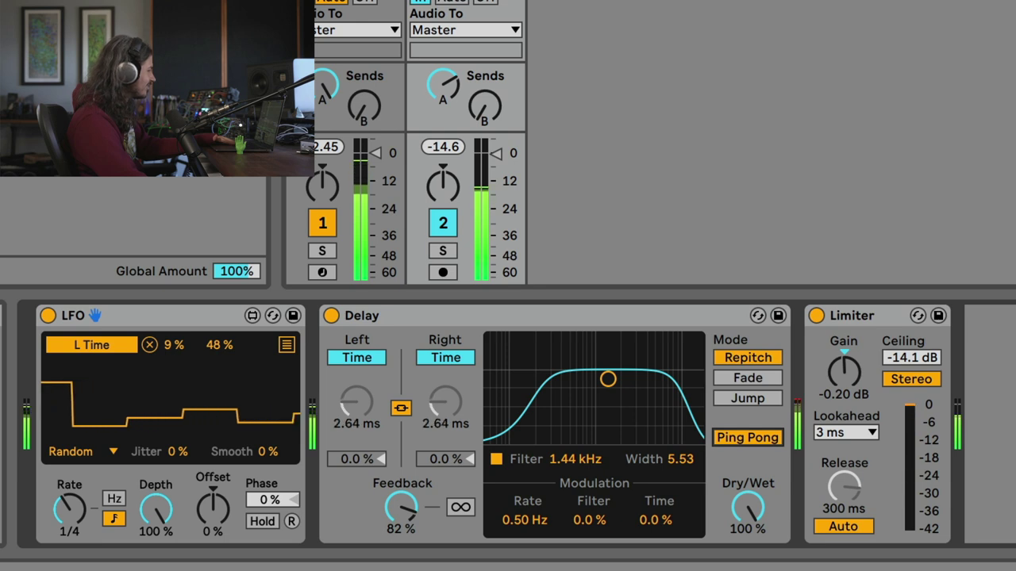
click(443, 223)
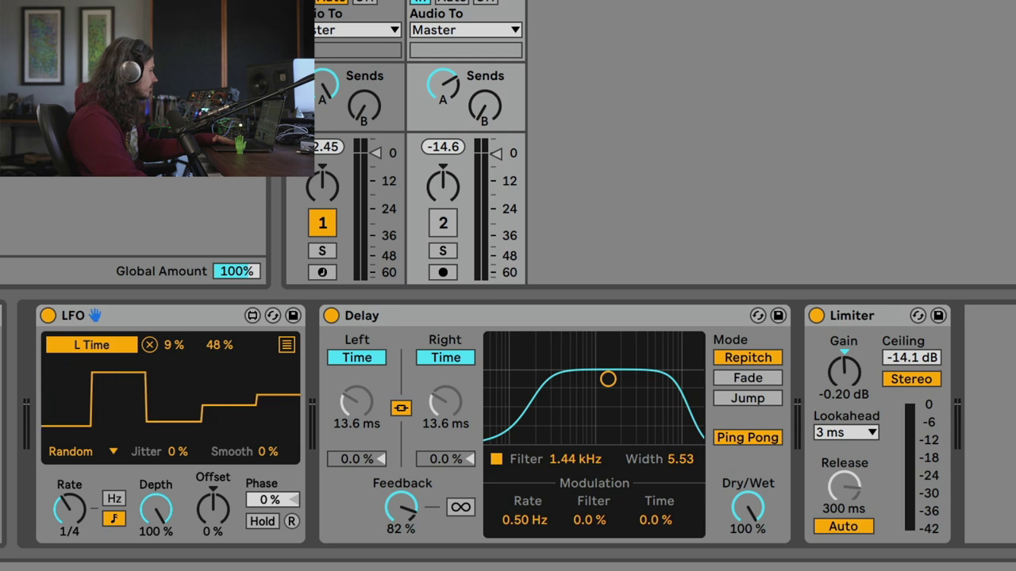
drag(1, 448, 318, 453)
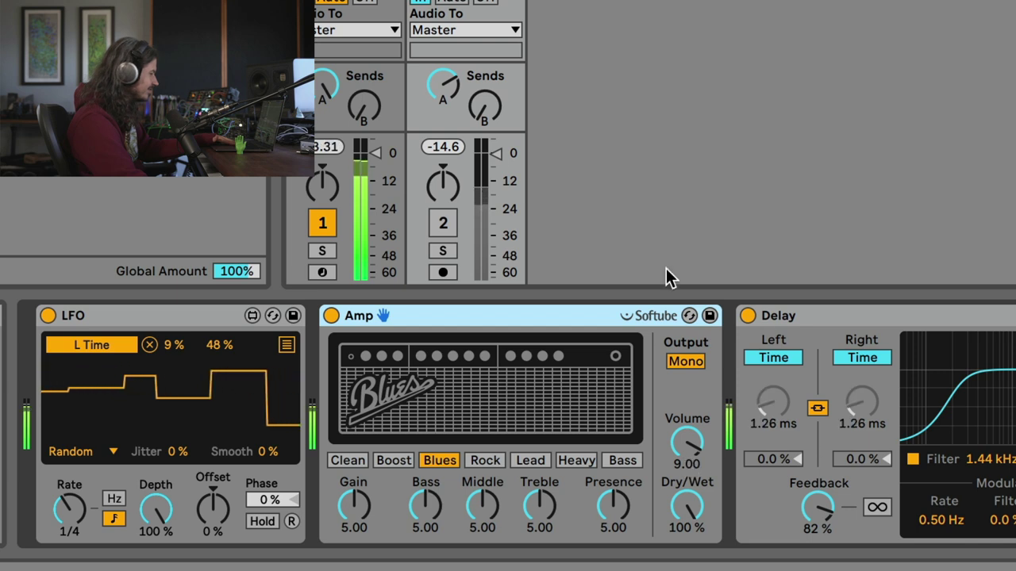
Turn track 2 back on and switch the Amp model from Rock to Lead
click(443, 223)
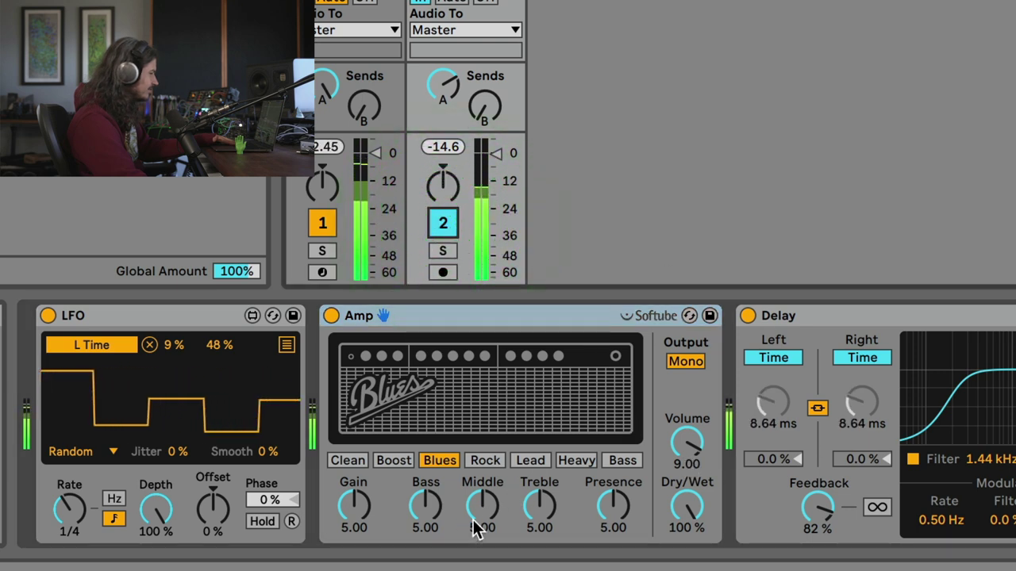
click(485, 461)
click(529, 461)
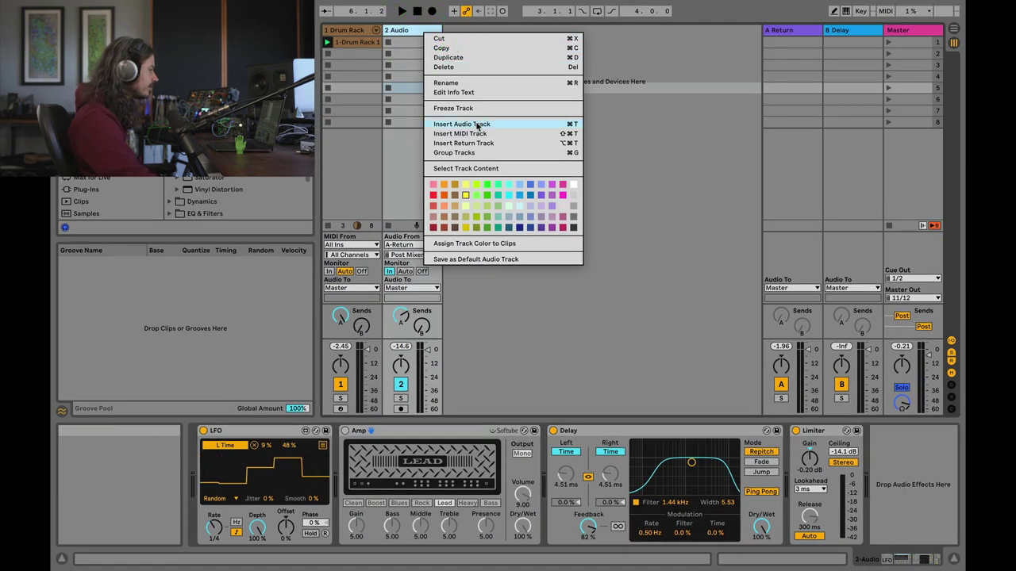
Insert audio track 3 with its input set to Resampling
click(477, 124)
click(473, 246)
click(473, 277)
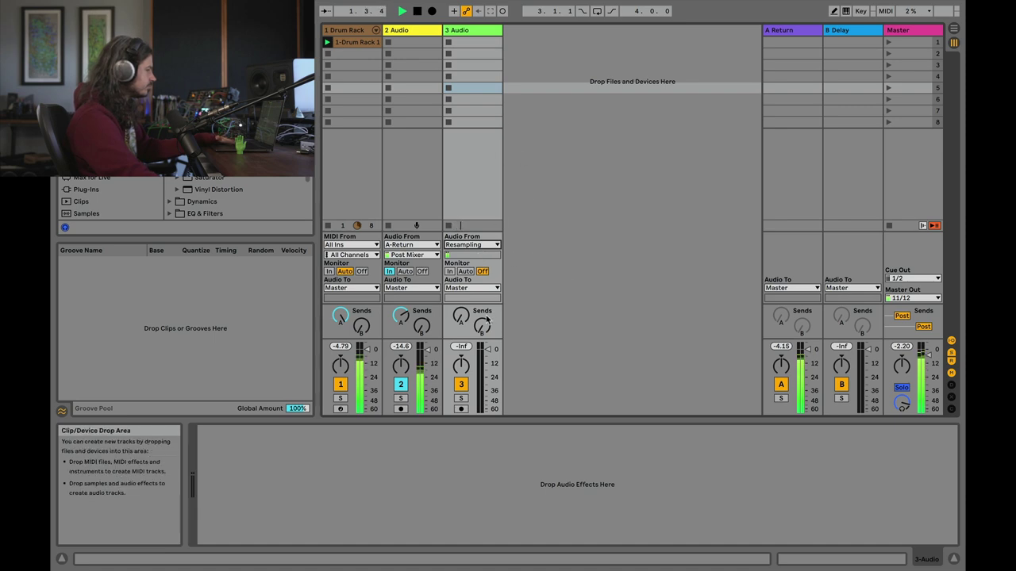
Record a two-bar clip on track 3, mute tracks 1 and 2, and play the clip
click(460, 409)
click(448, 43)
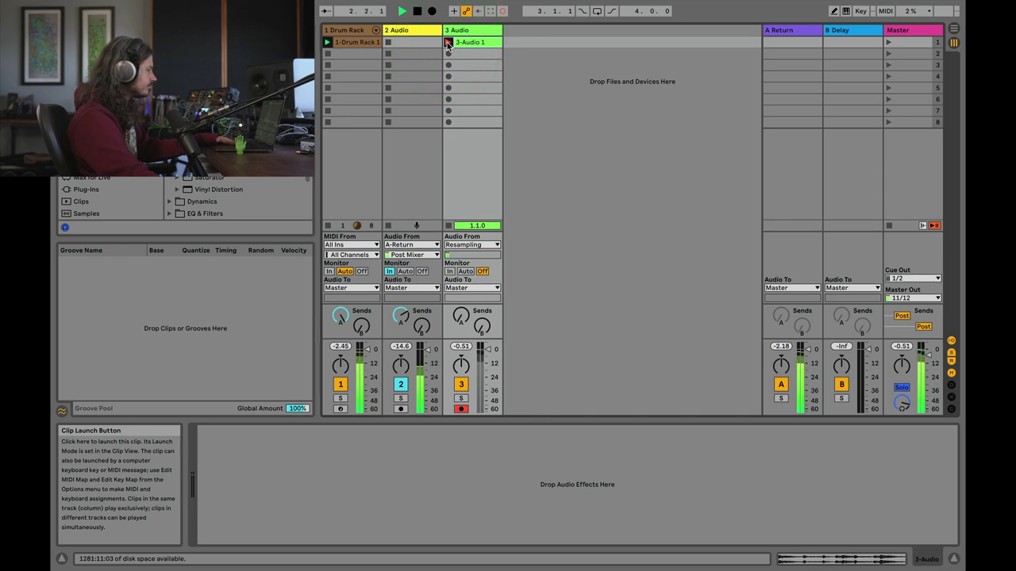
click(448, 42)
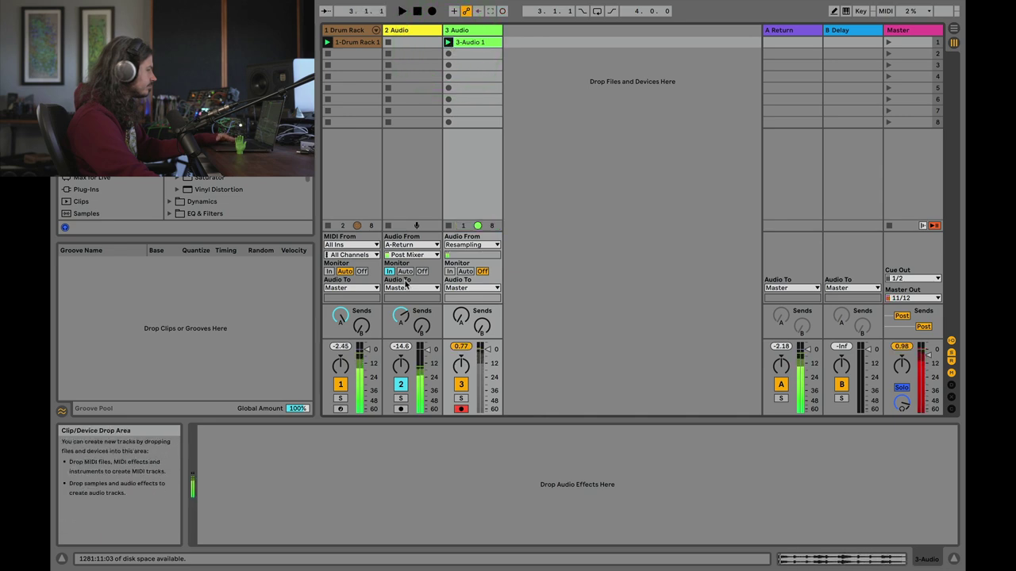
click(401, 385)
click(340, 384)
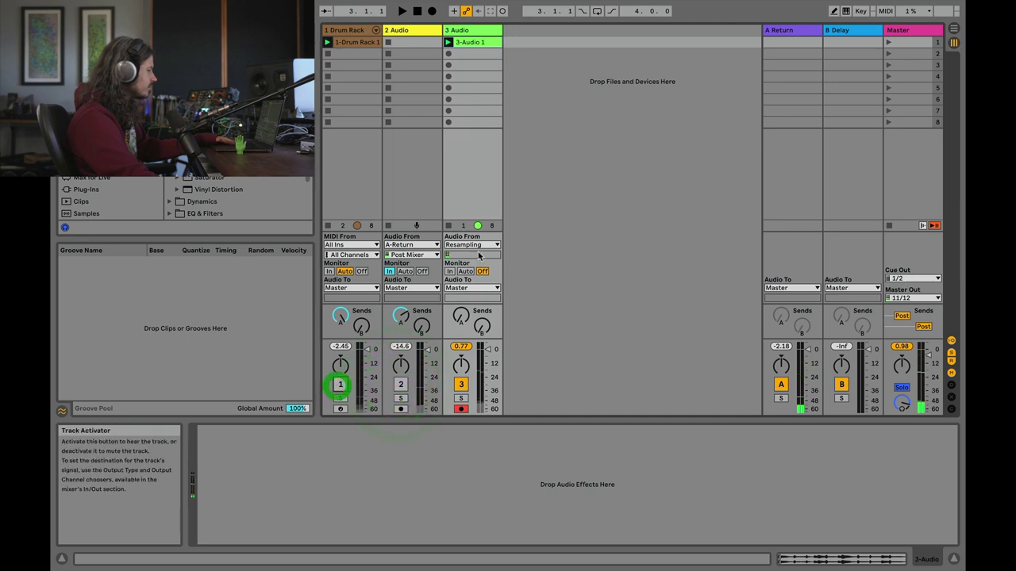
double_click(473, 42)
key(space)
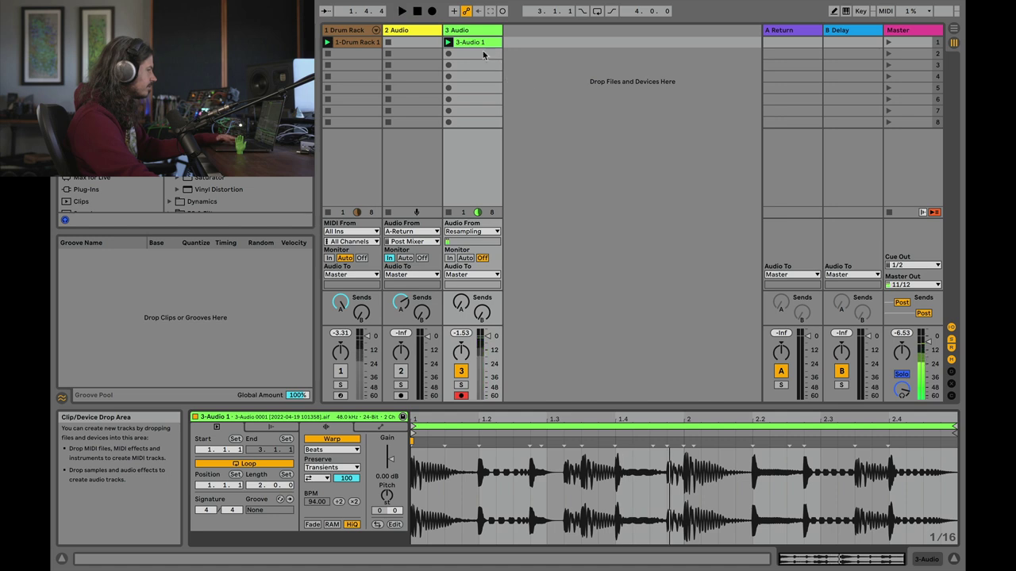
Reactivate tracks 1 and 2 and set track 1's output to Sends Only
click(340, 371)
click(400, 372)
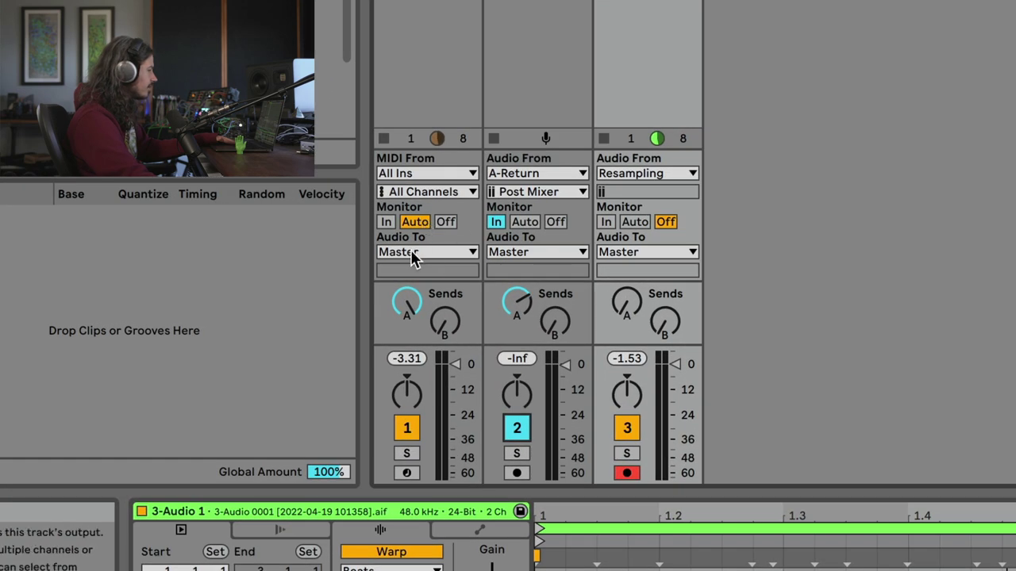
click(410, 252)
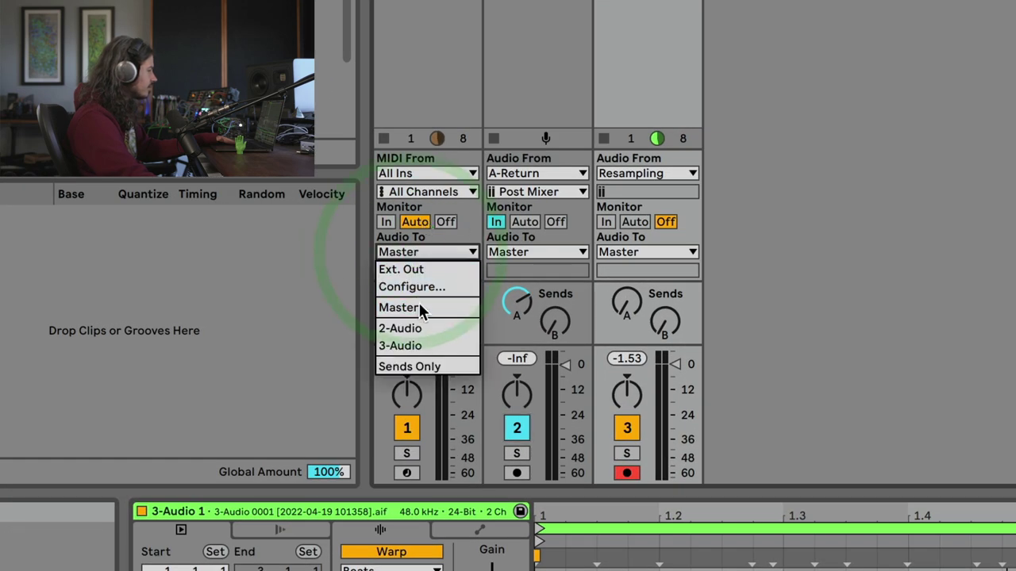
click(417, 366)
click(429, 334)
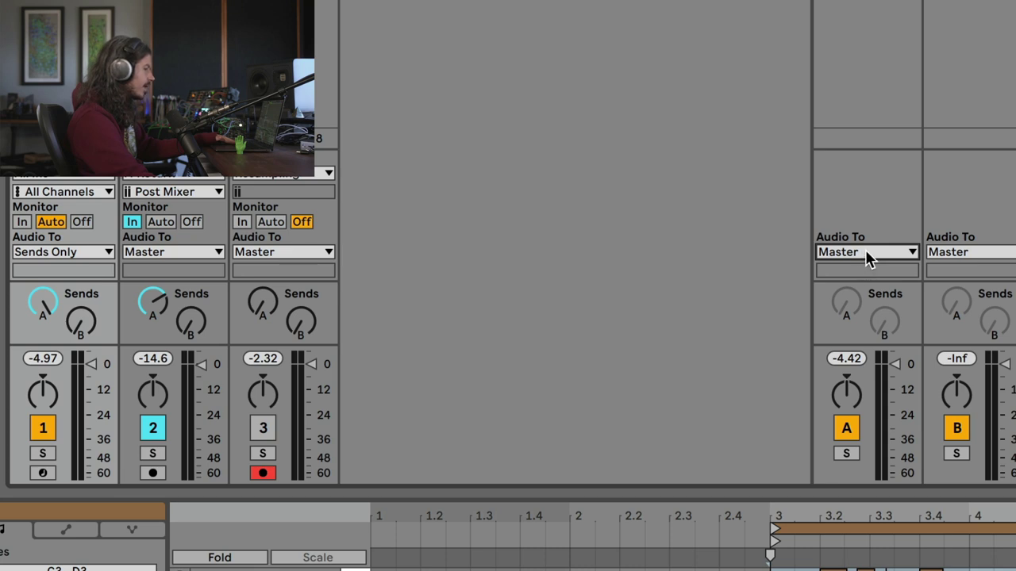
Route Return A's output into track 2 and play to hear the new routing
click(865, 251)
click(873, 326)
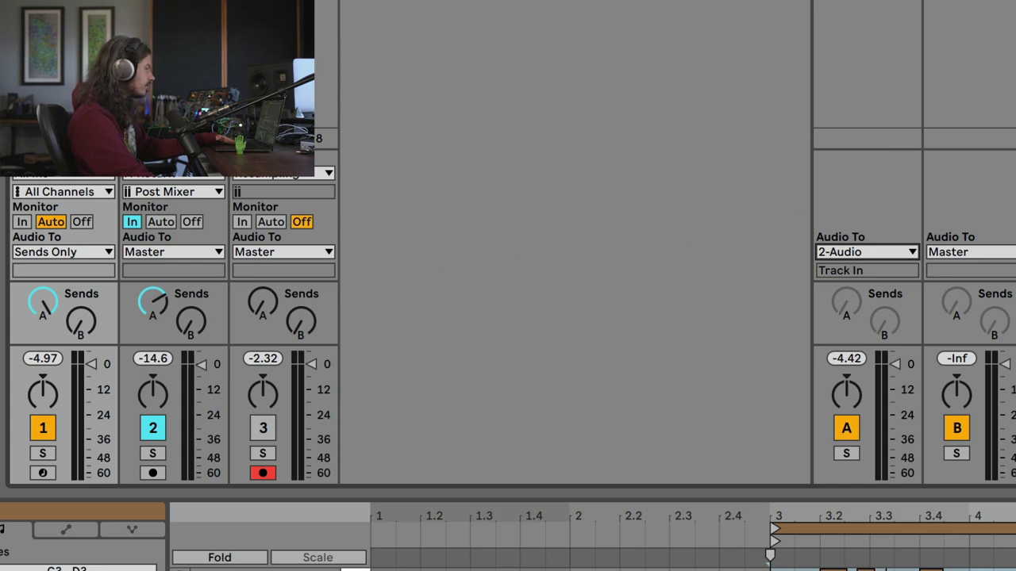
key(space)
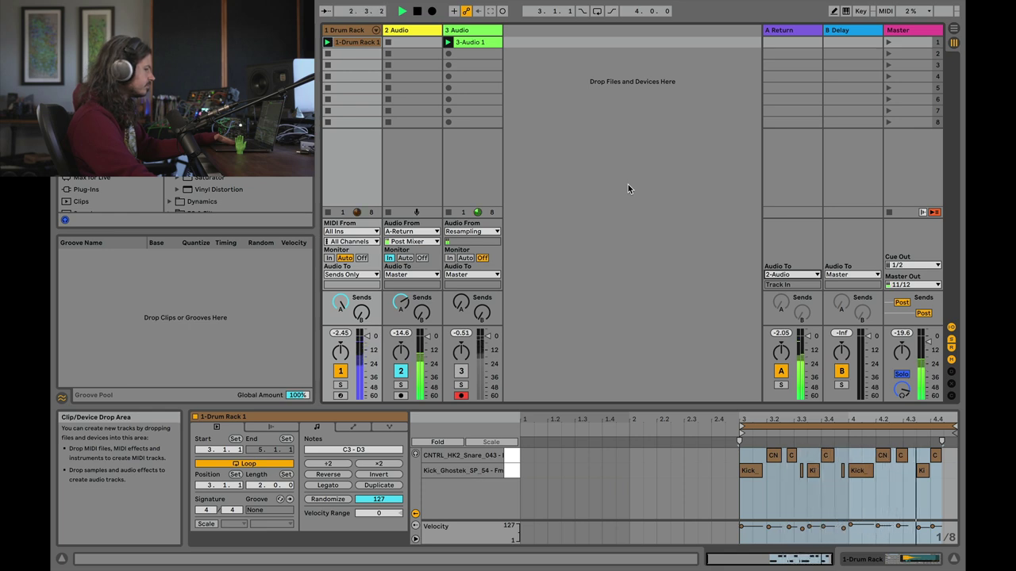
key(space)
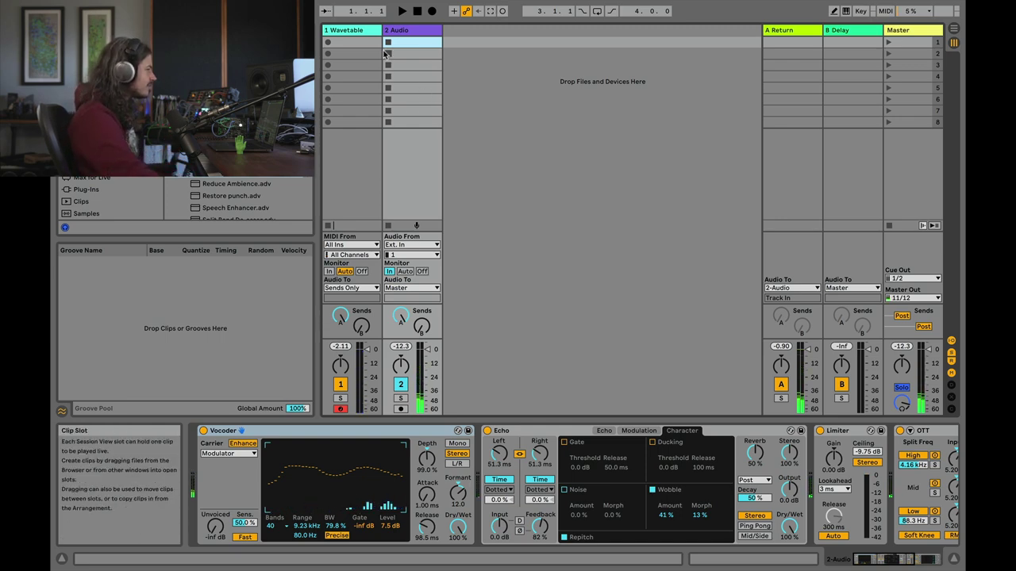
click(349, 36)
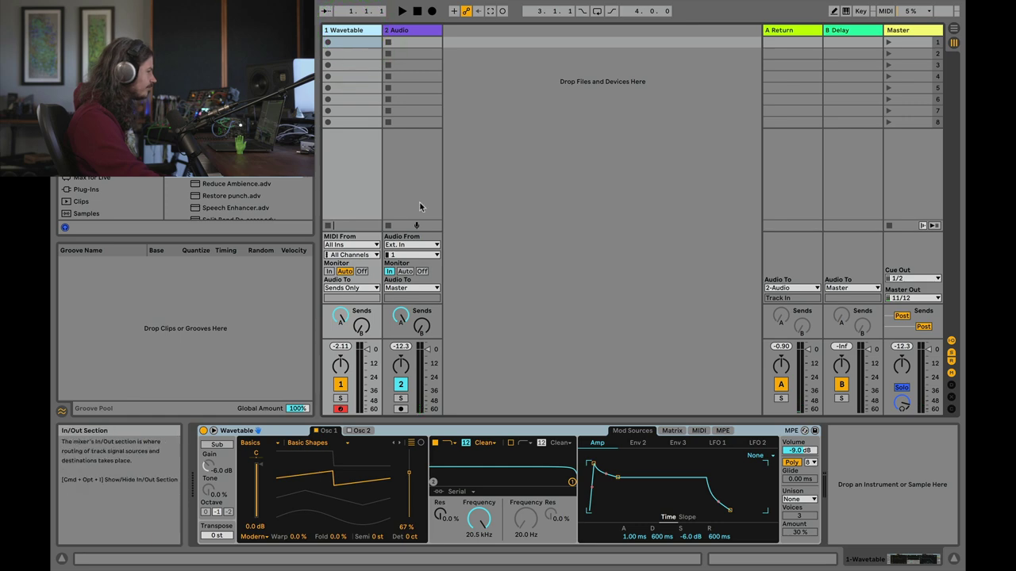
click(401, 30)
mouse_move(871, 560)
mouse_down()
mouse_move(898, 563)
mouse_move(887, 556)
mouse_up()
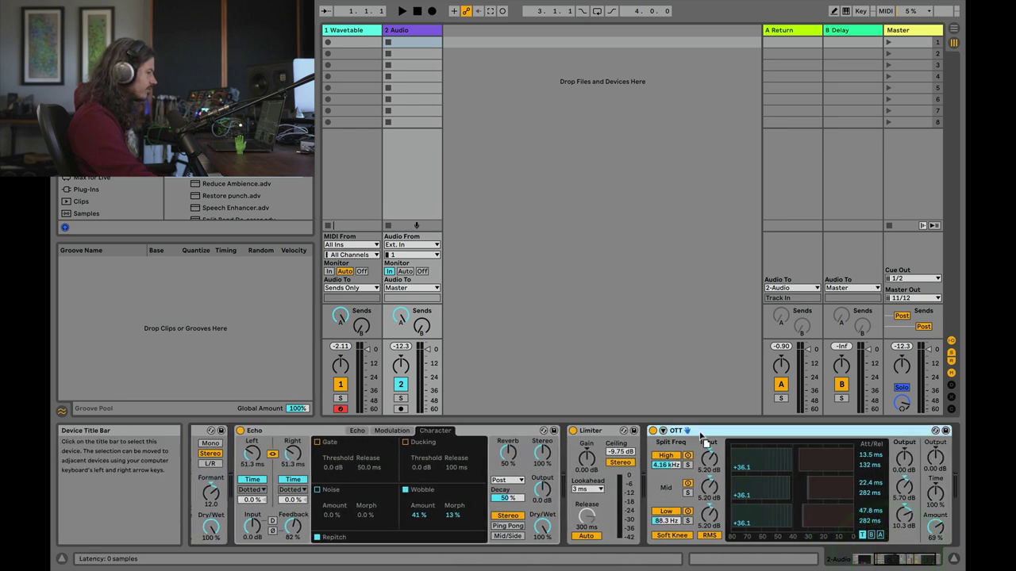
key(ctrl+z)
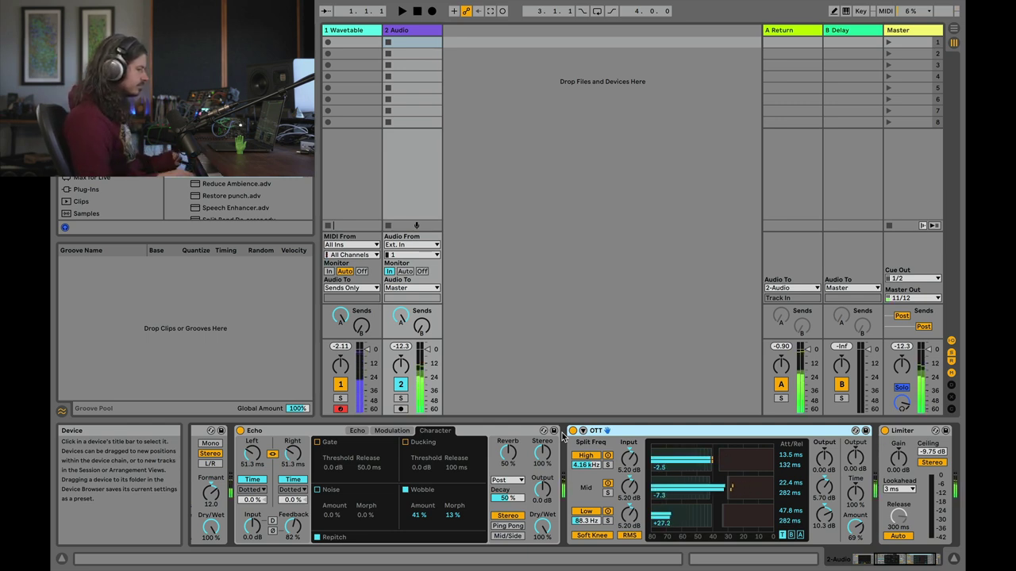
scroll(561, 434, left, 5)
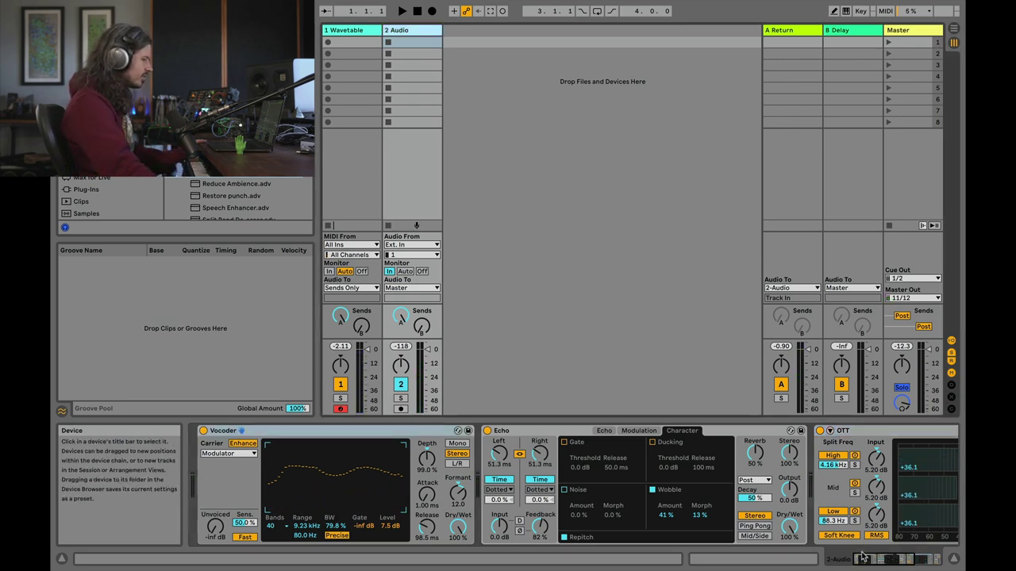
Select the Vocoder, Echo and OTT devices together and delete them, leaving the Limiter
click(895, 559)
click(689, 431)
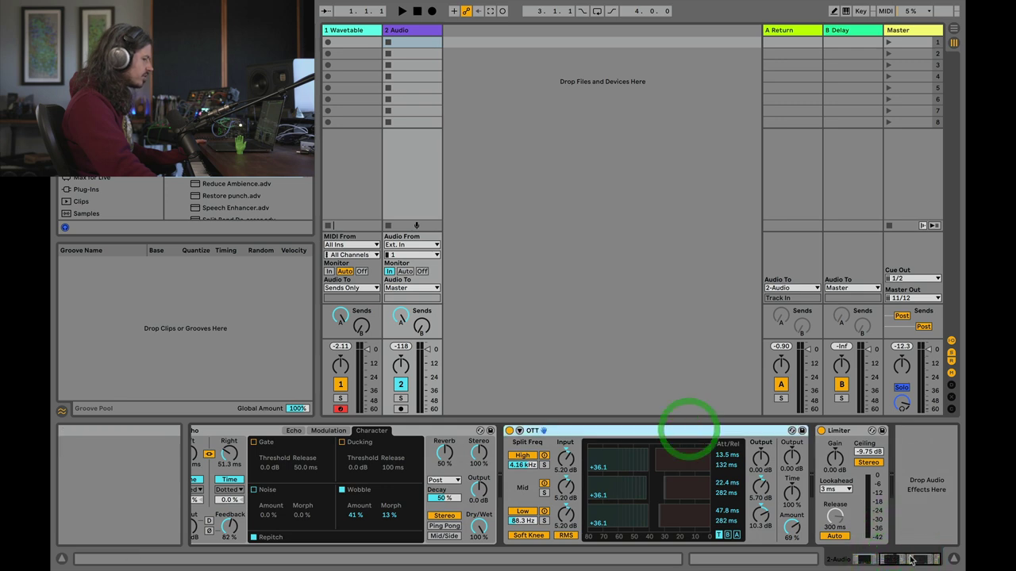
click(831, 555)
shift+click(370, 430)
right_click(370, 431)
click(385, 433)
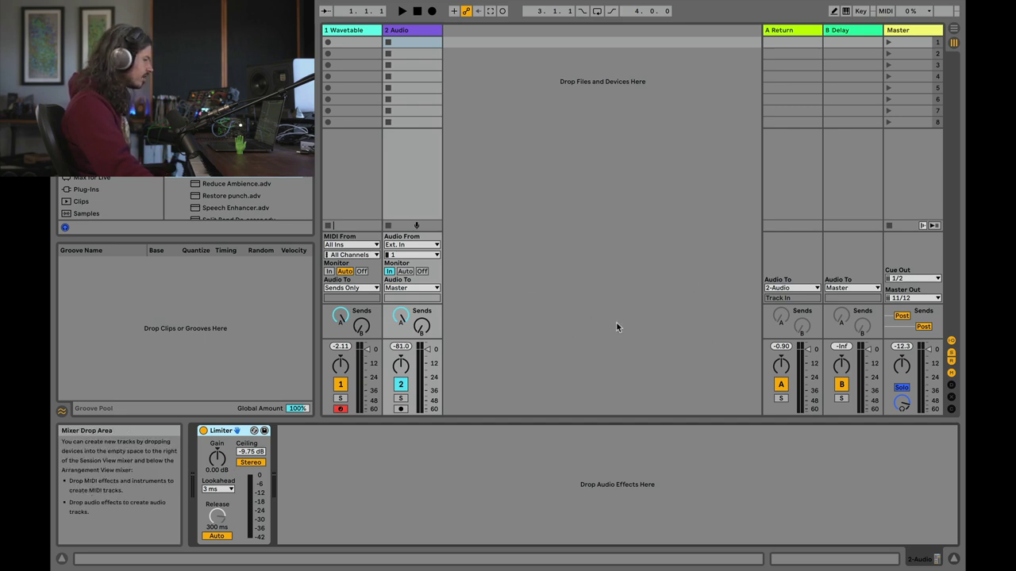
click(401, 318)
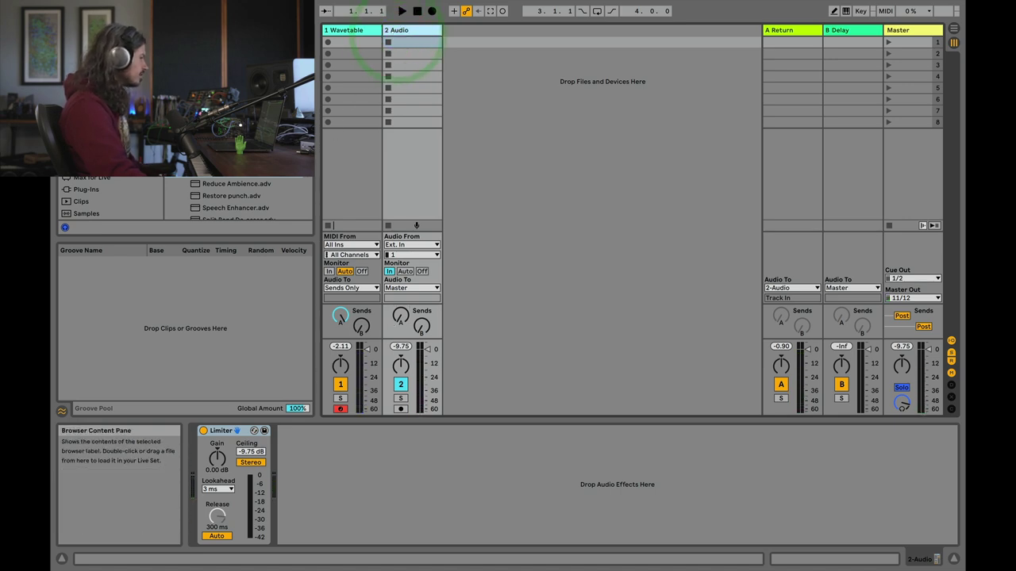
scroll(238, 198, up, 3)
scroll(239, 199, up, 2)
Insert an Echo before the Limiter with 24.4 ms ping-pong delays, 60% reverb, 100% wet
drag(278, 288, 200, 474)
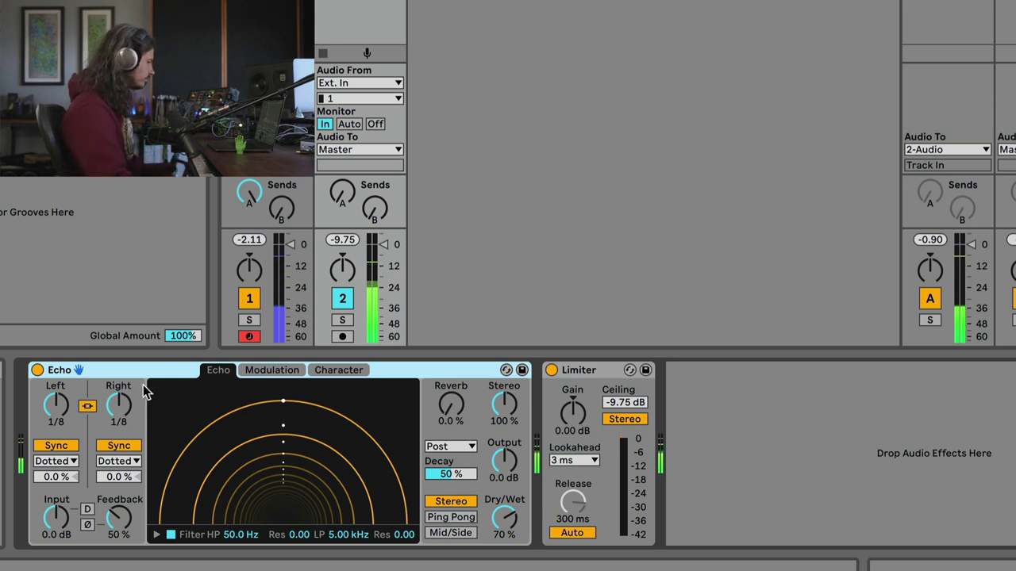
click(118, 444)
mouse_move(119, 404)
mouse_down()
mouse_move(119, 476)
mouse_move(107, 395)
mouse_up()
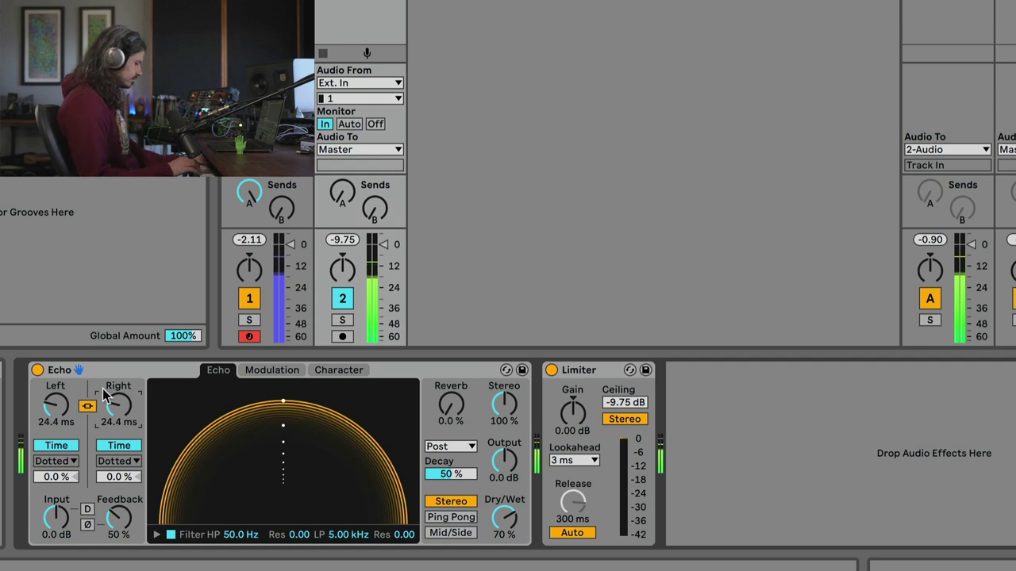
drag(451, 403, 451, 365)
mouse_move(505, 520)
mouse_down()
mouse_move(505, 500)
mouse_move(507, 525)
mouse_up()
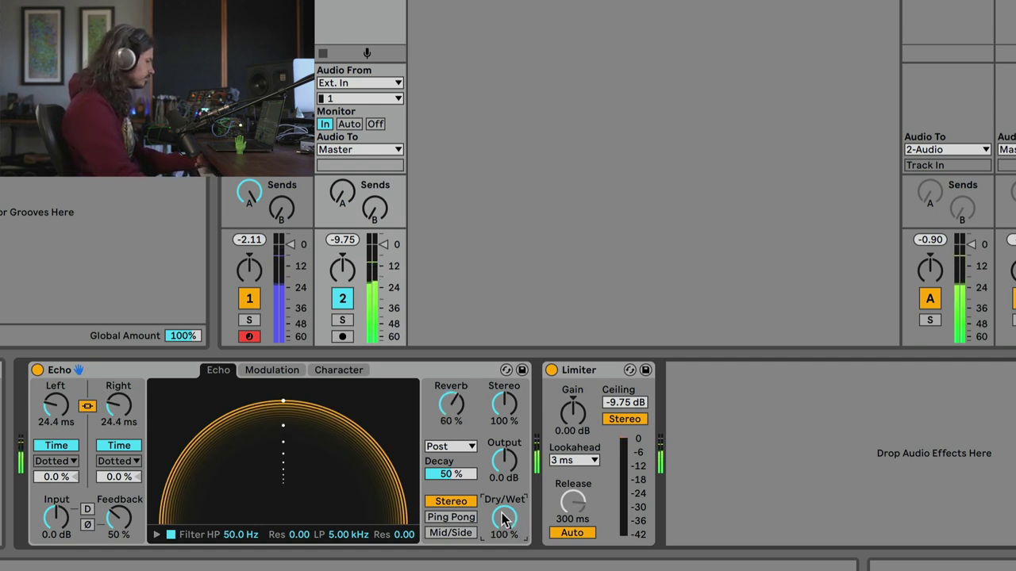
click(461, 520)
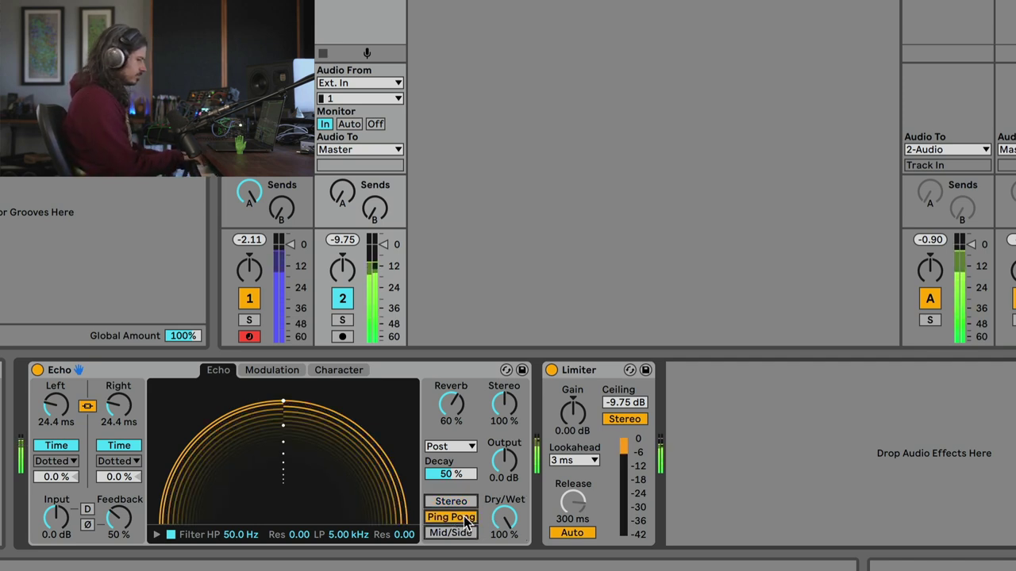
Turn up track 2's send A and set the Echo's low-pass cutoff to 13.0 kHz
click(334, 205)
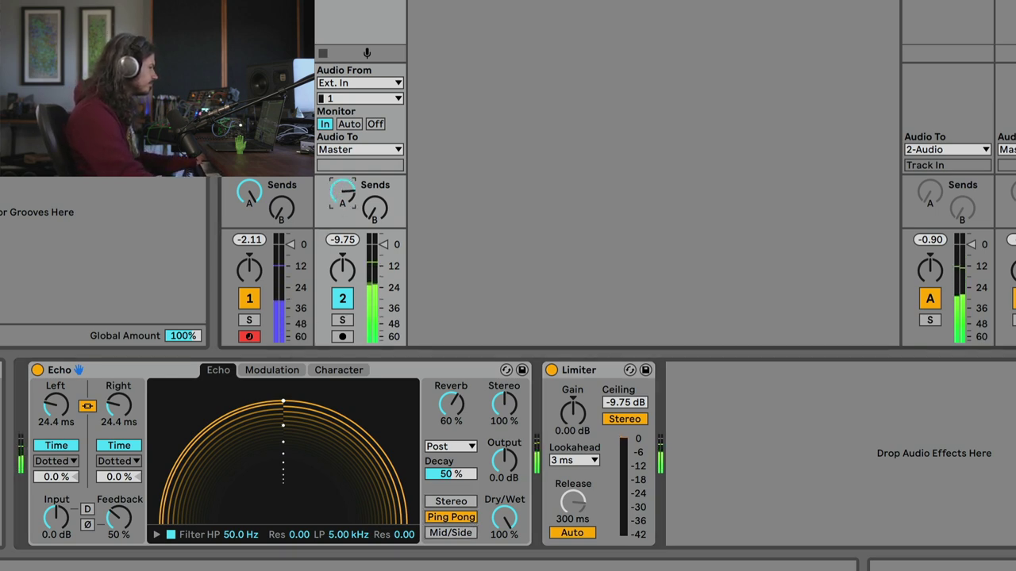
drag(342, 191, 343, 184)
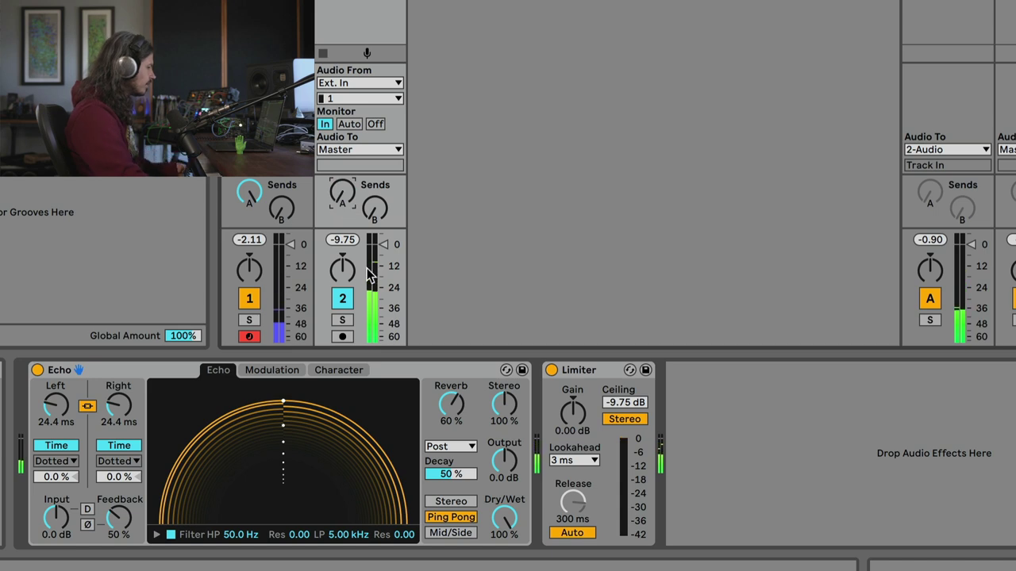
click(348, 534)
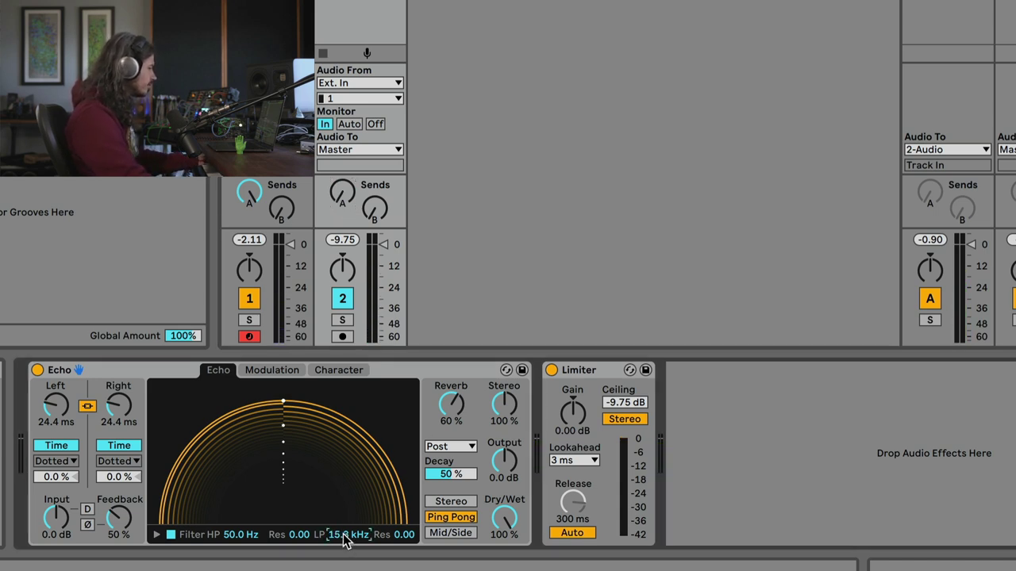
mouse_move(343, 539)
mouse_down()
mouse_move(332, 535)
mouse_move(337, 527)
mouse_up()
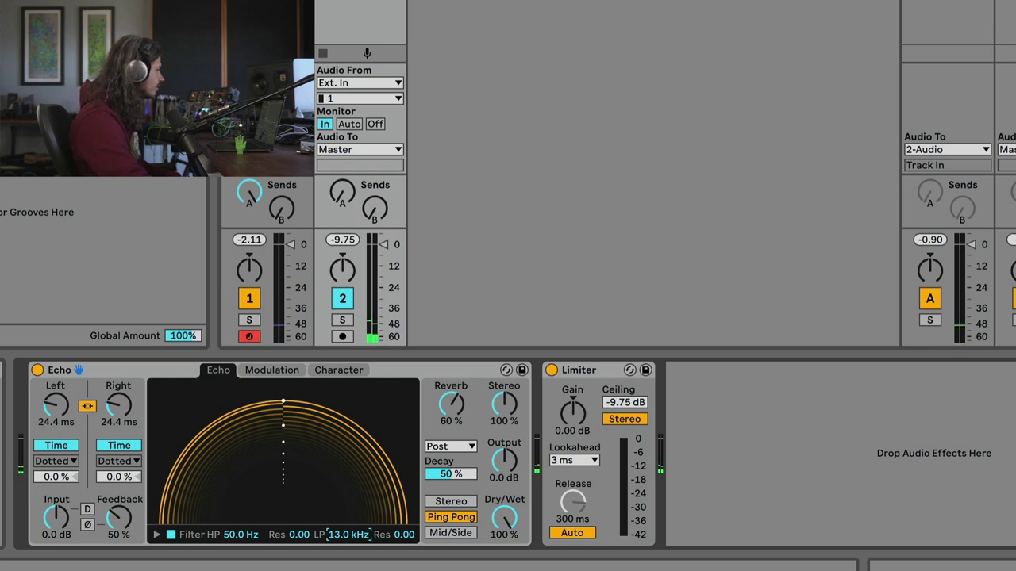
Insert a Vocoder before the Echo with Modulator carrier, 40 bands, Enhance on and a rising-falling filter curve
drag(4, 413, 215, 422)
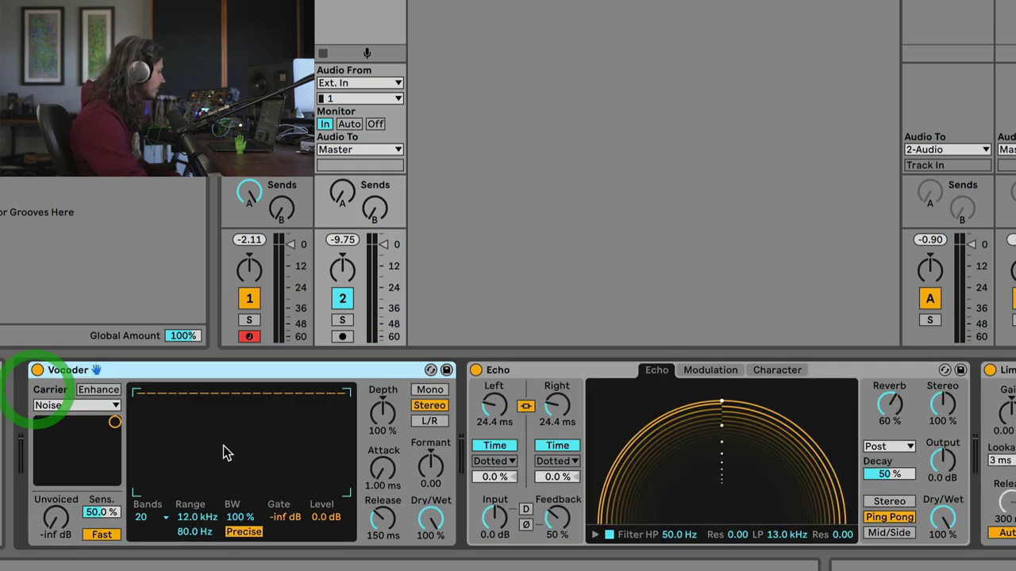
click(77, 407)
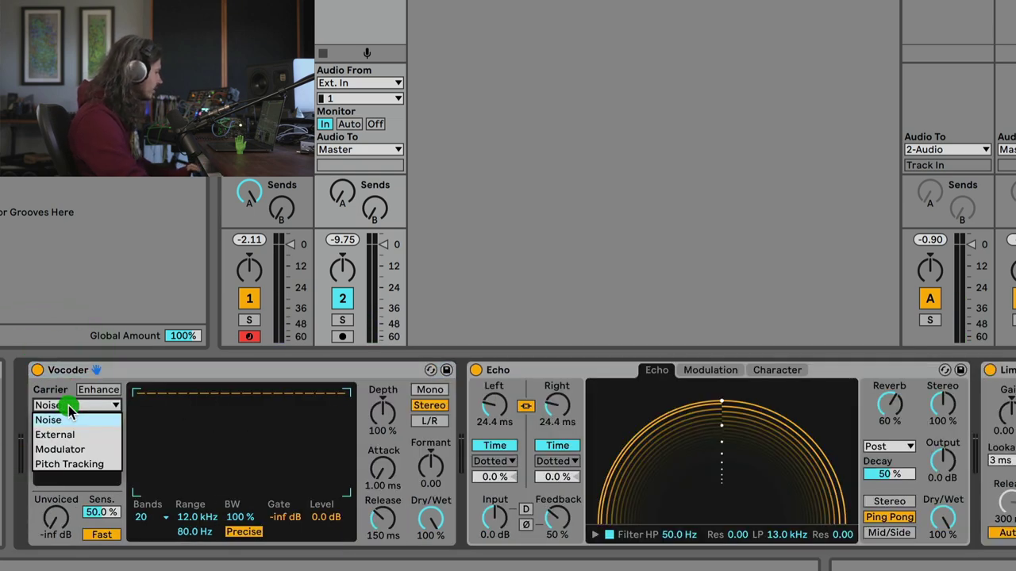
click(80, 451)
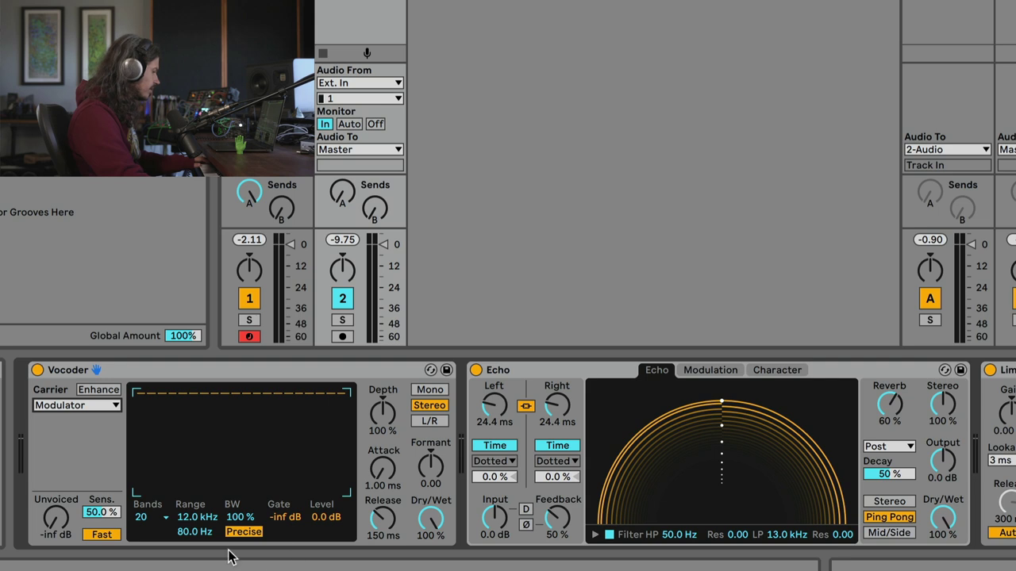
click(165, 527)
click(159, 503)
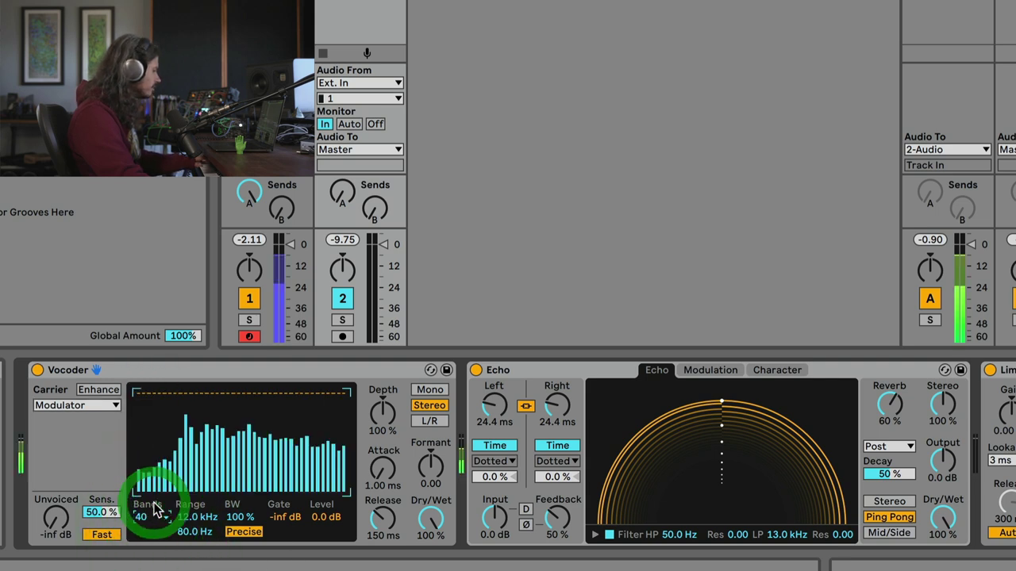
click(109, 390)
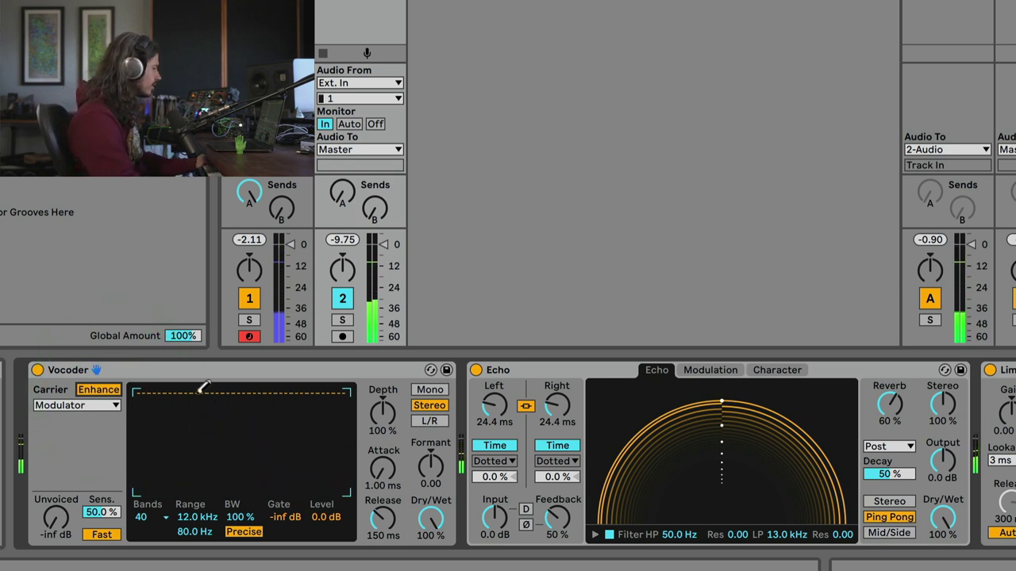
mouse_move(147, 422)
mouse_down()
mouse_move(158, 442)
mouse_move(261, 402)
mouse_move(405, 423)
mouse_up()
Turn up track 2's send A, set the Vocoder formant to 12.0, and compare with the Vocoder bypassed
click(342, 191)
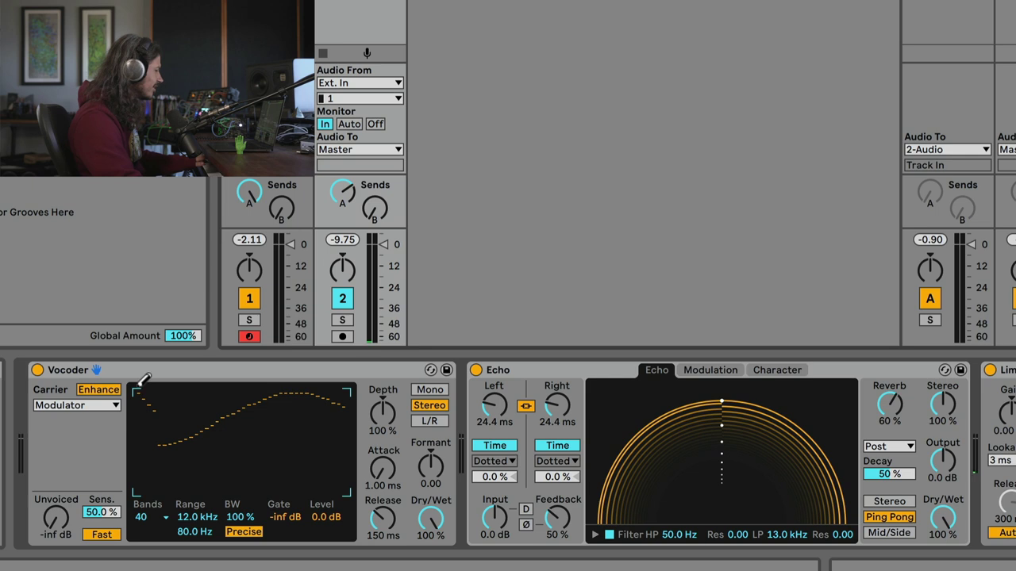
click(410, 368)
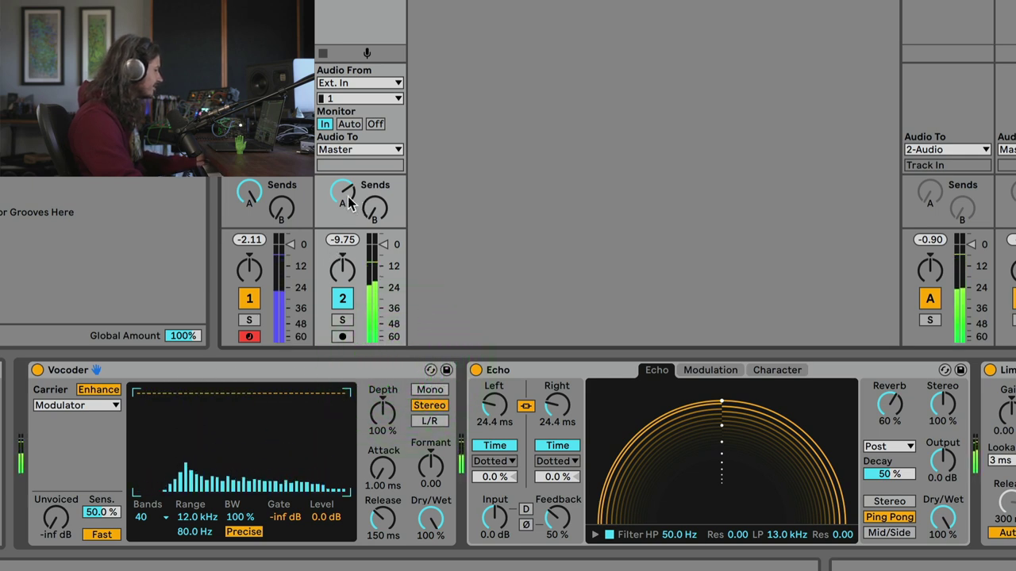
drag(342, 194, 350, 203)
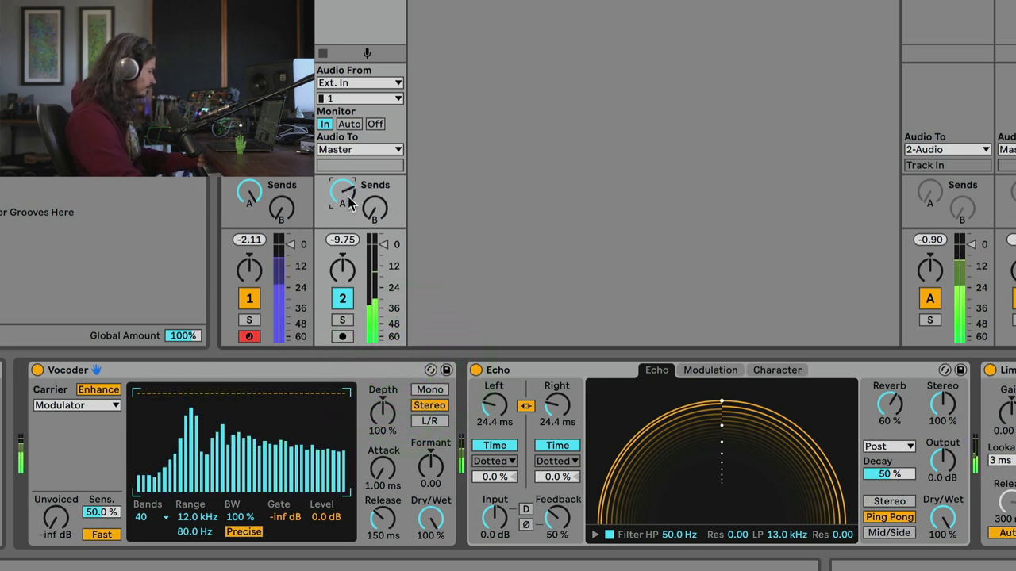
click(428, 468)
drag(429, 468, 428, 475)
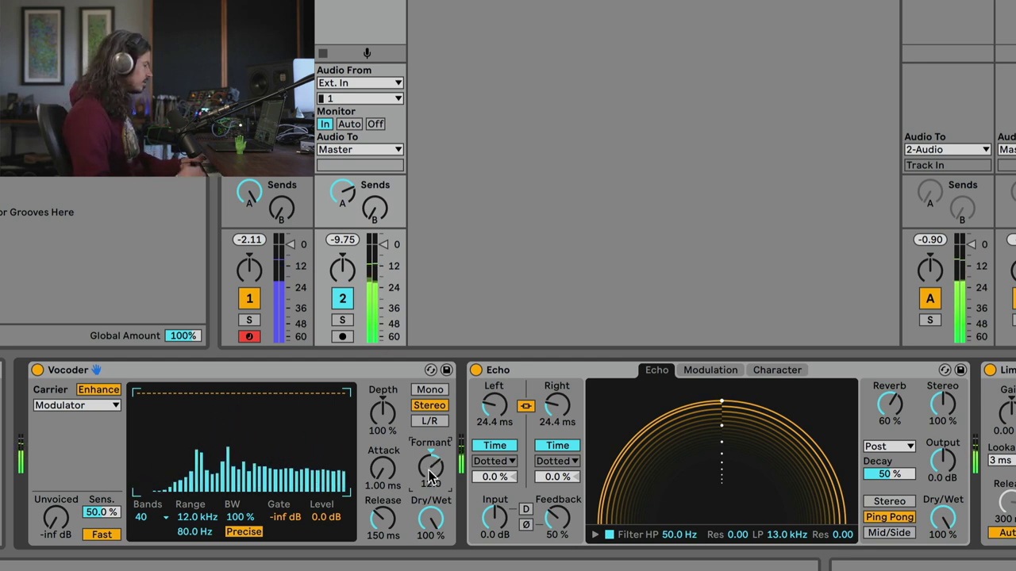
click(36, 370)
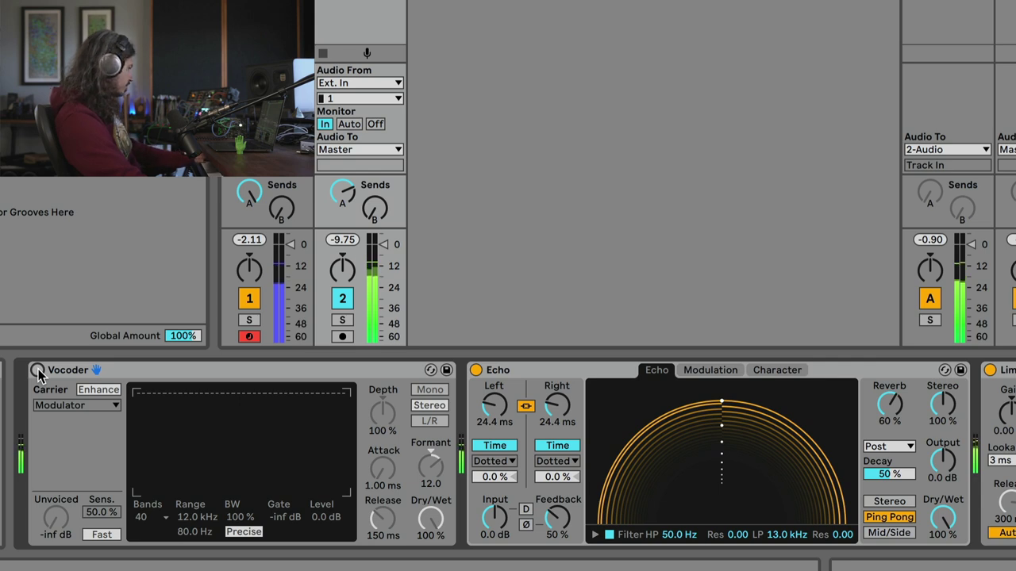
click(37, 371)
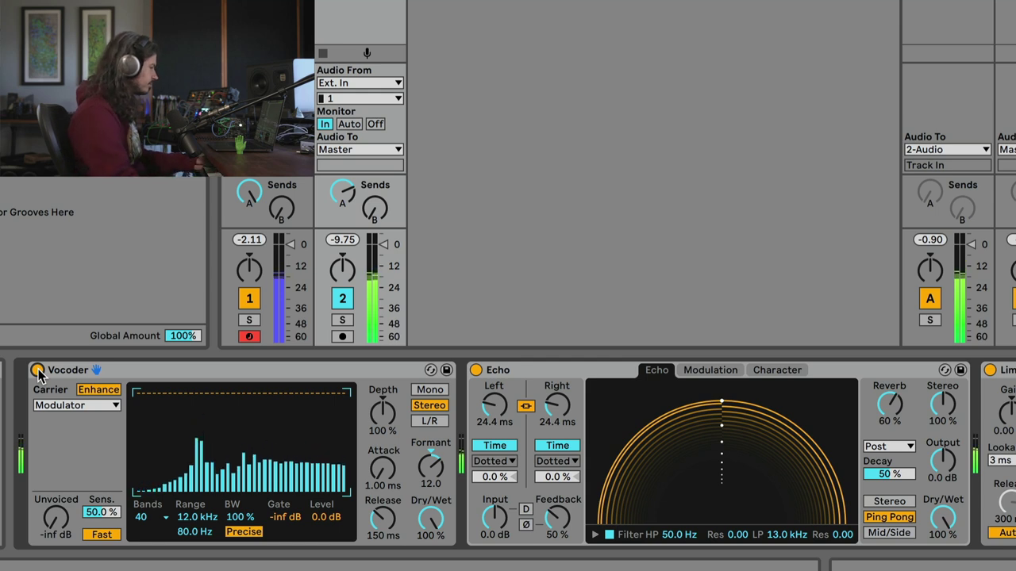
Set Vocoder bandwidth to 35.2%, Echo delay times to 88.2 ms and Echo feedback to 89%
mouse_move(234, 517)
mouse_down()
mouse_move(234, 540)
mouse_move(238, 520)
mouse_up()
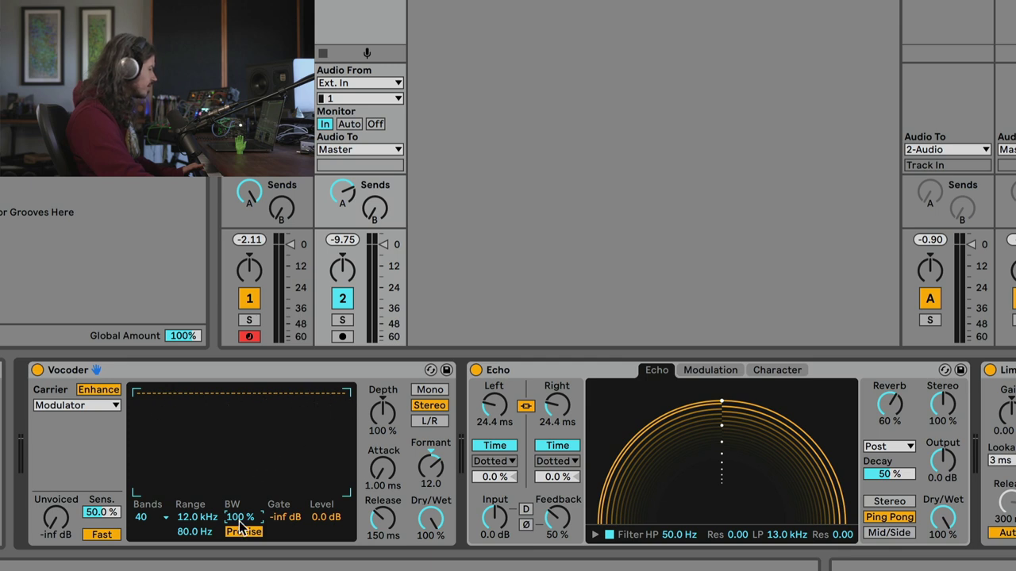
drag(238, 520, 238, 528)
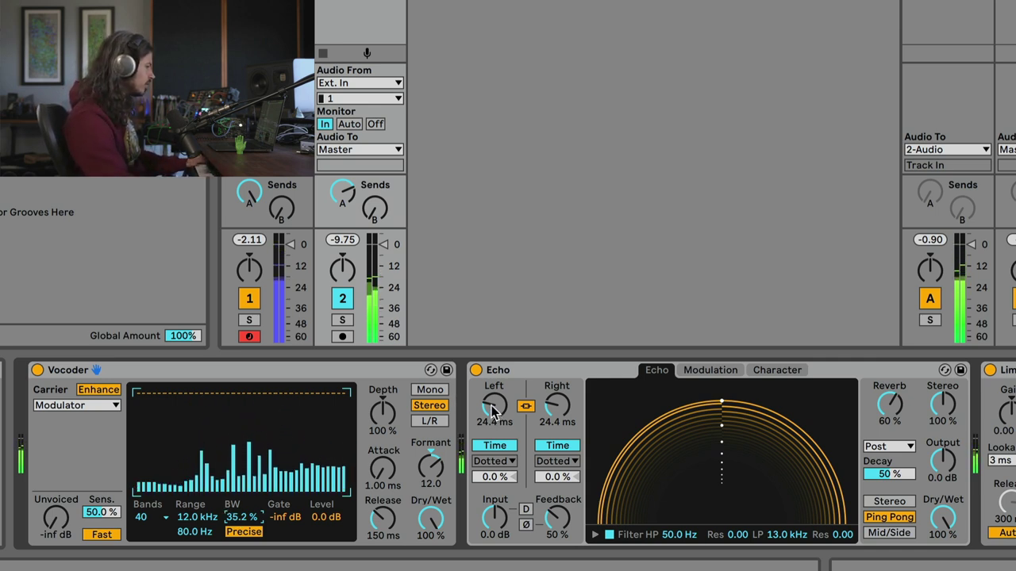
drag(494, 409, 493, 388)
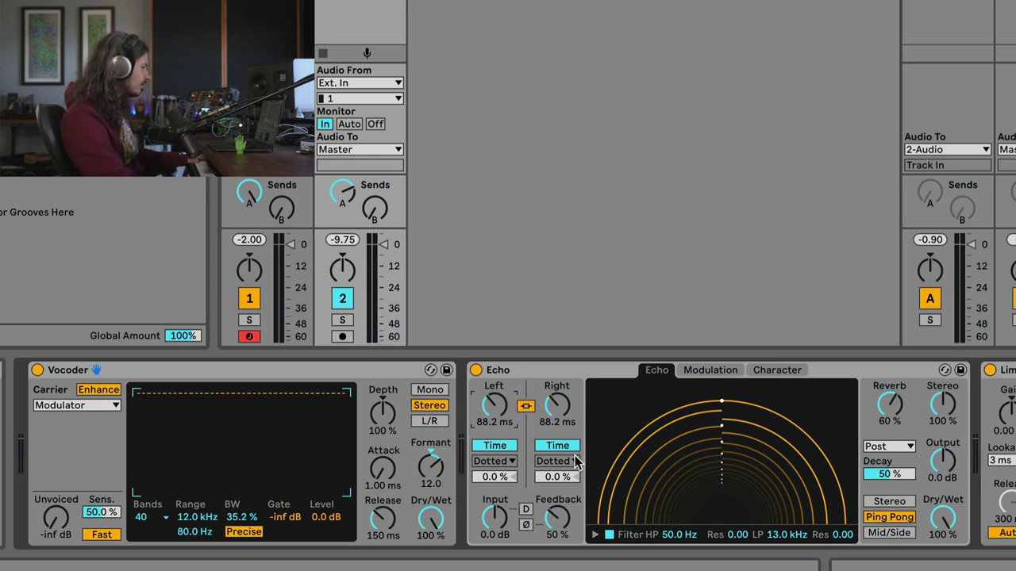
drag(558, 522, 558, 489)
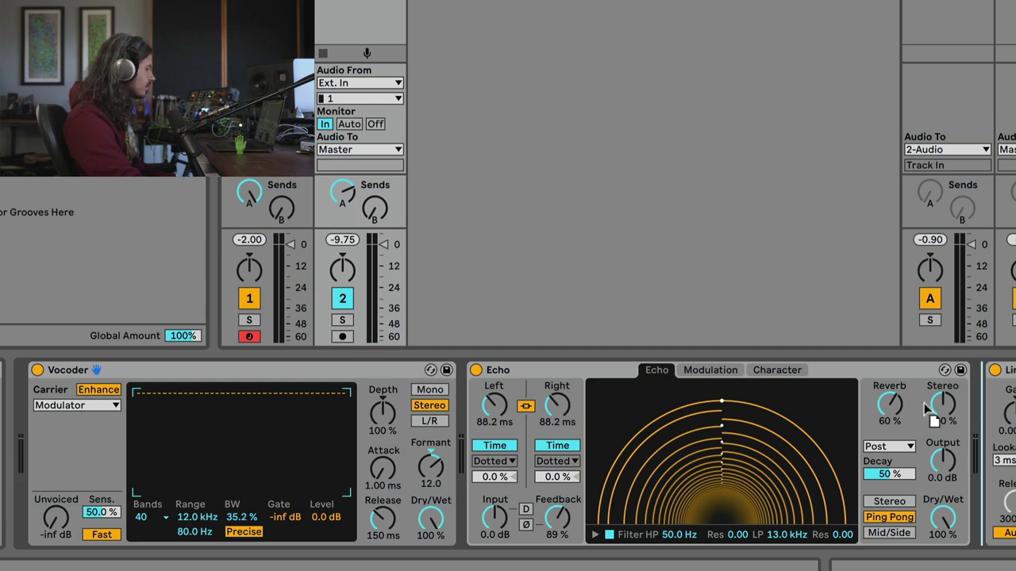
Lower the Multiband Dynamics mid-band upper threshold to -30.2 dB and raise its ratio to 1:2.78
click(984, 452)
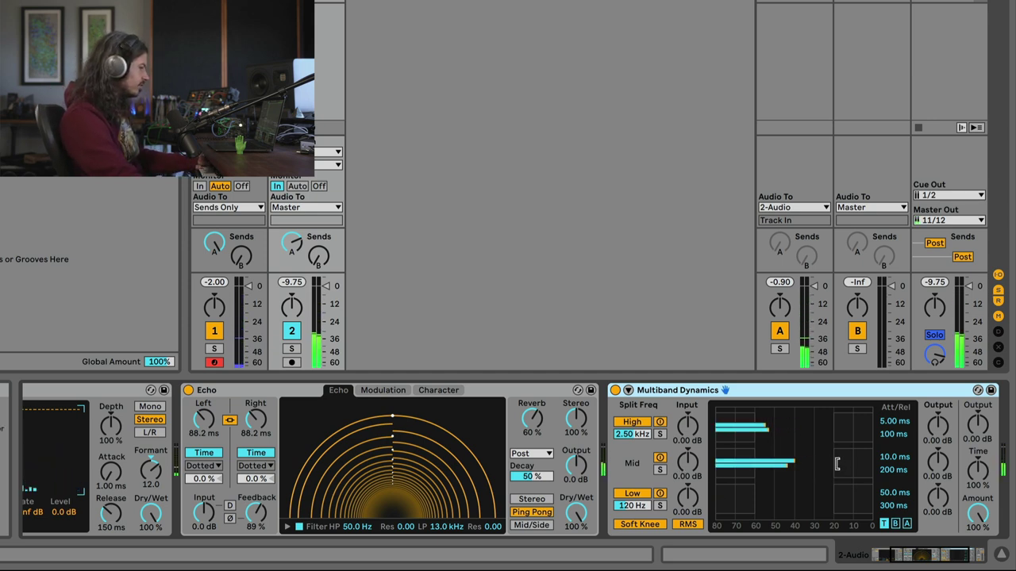
click(906, 524)
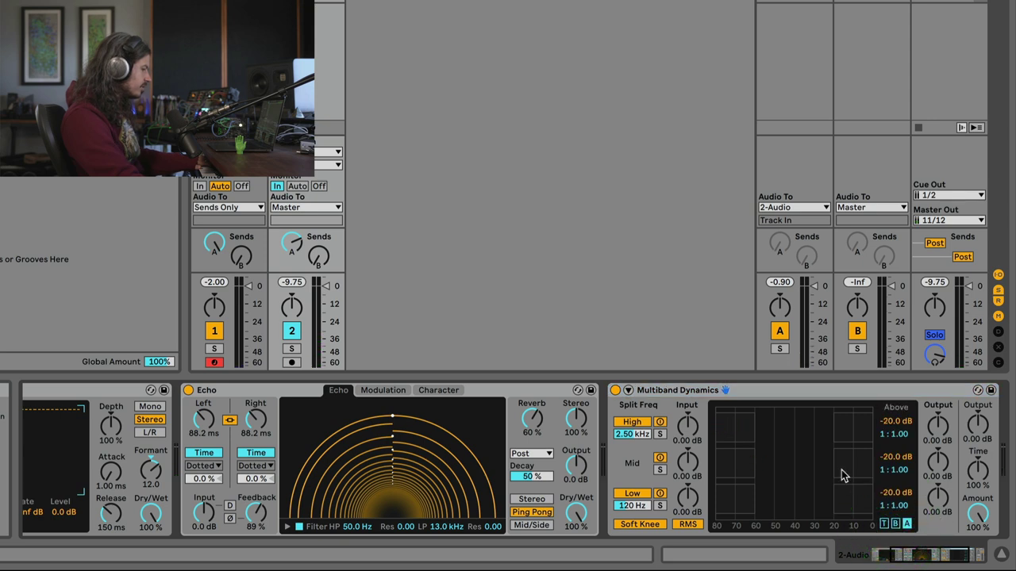
mouse_move(830, 465)
mouse_down()
mouse_move(814, 463)
mouse_move(825, 467)
mouse_up()
drag(895, 470, 895, 444)
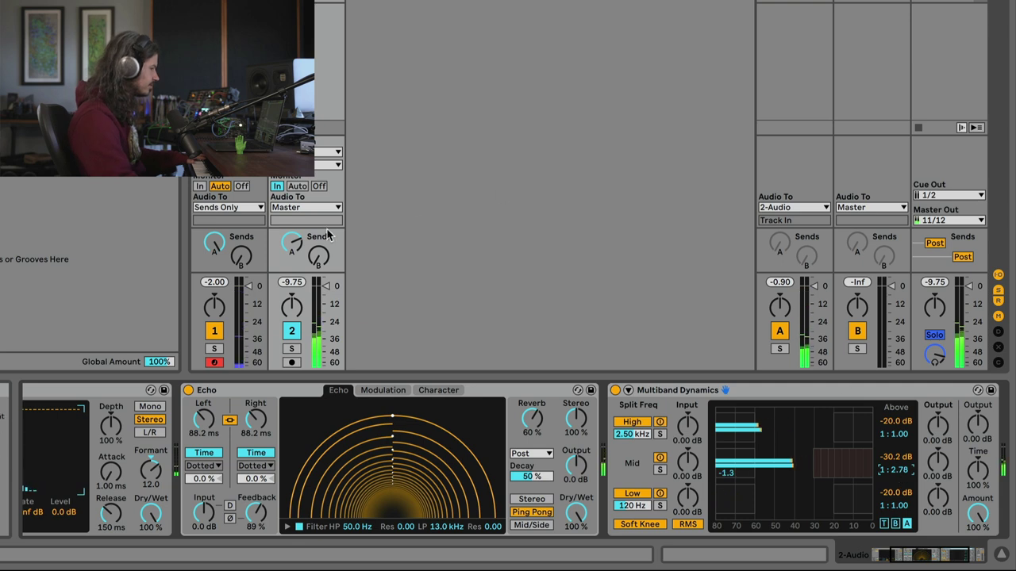
Push the Echo's feedback up to 96%
click(291, 242)
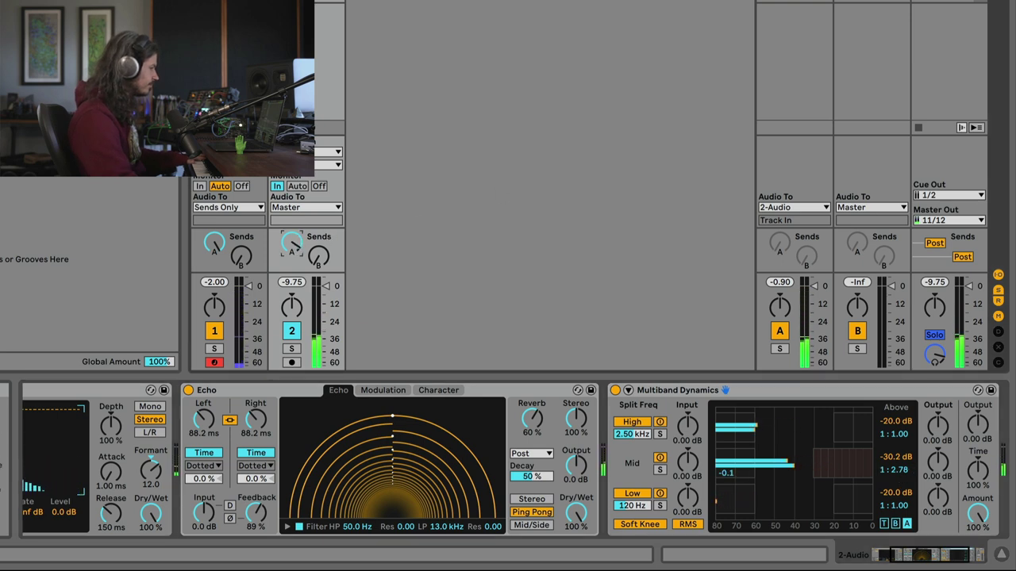
mouse_move(256, 512)
mouse_down()
mouse_move(255, 499)
mouse_move(256, 508)
mouse_up()
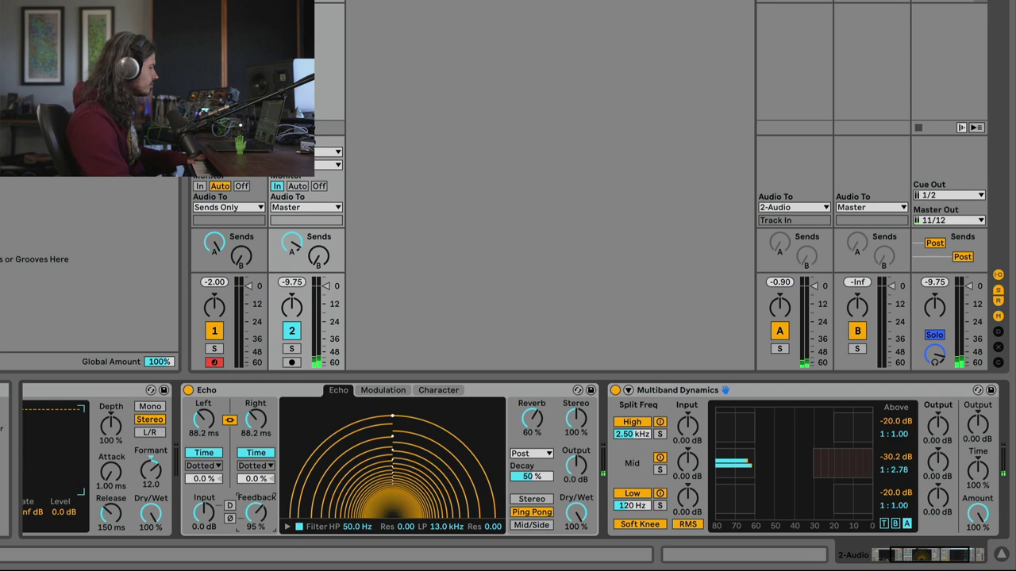
click(291, 242)
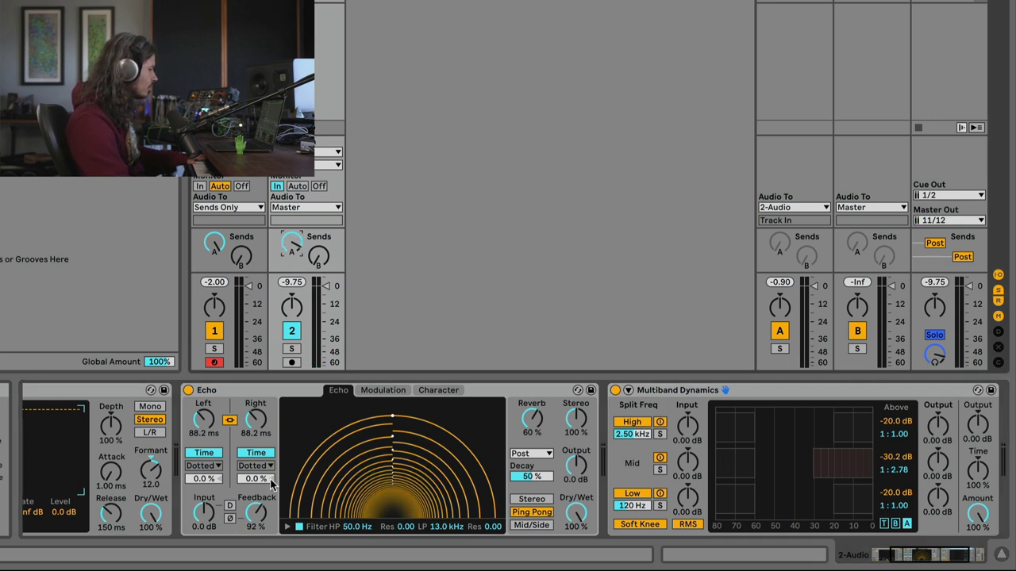
drag(258, 516, 258, 511)
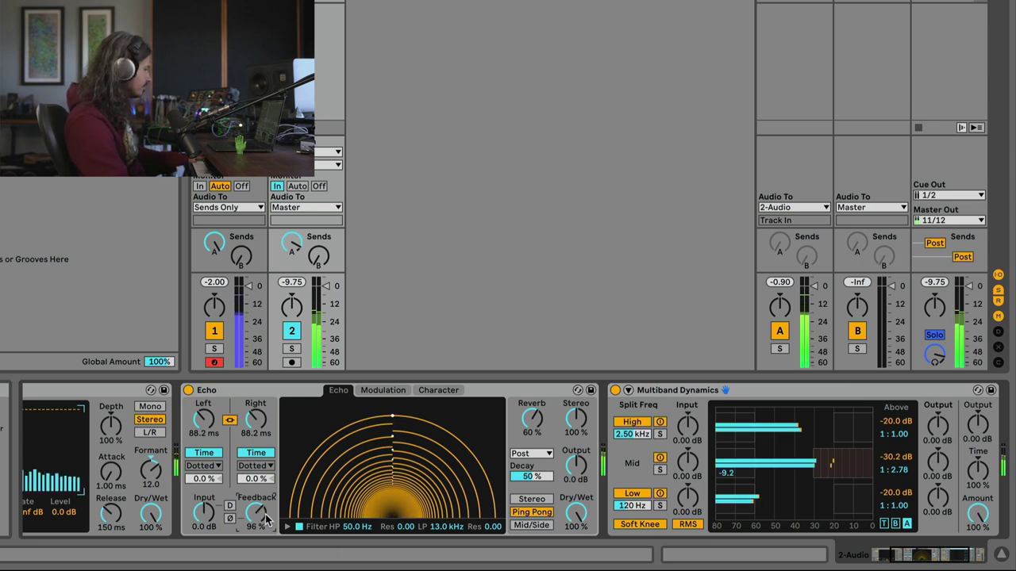
Route track 1's output from Sends Only to Master and set the master's sends to pre-fader
scroll(873, 566, left, 5)
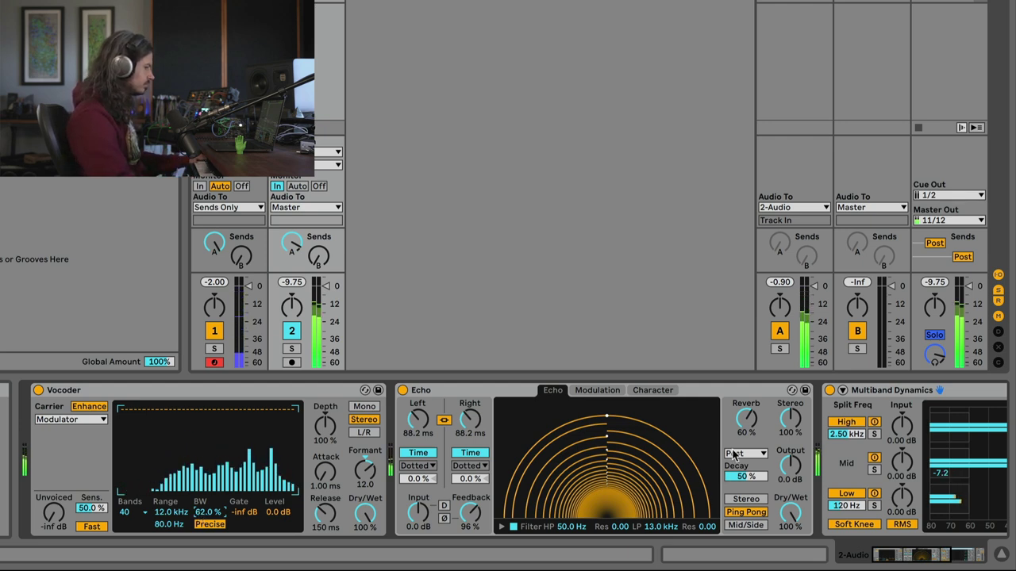
click(325, 295)
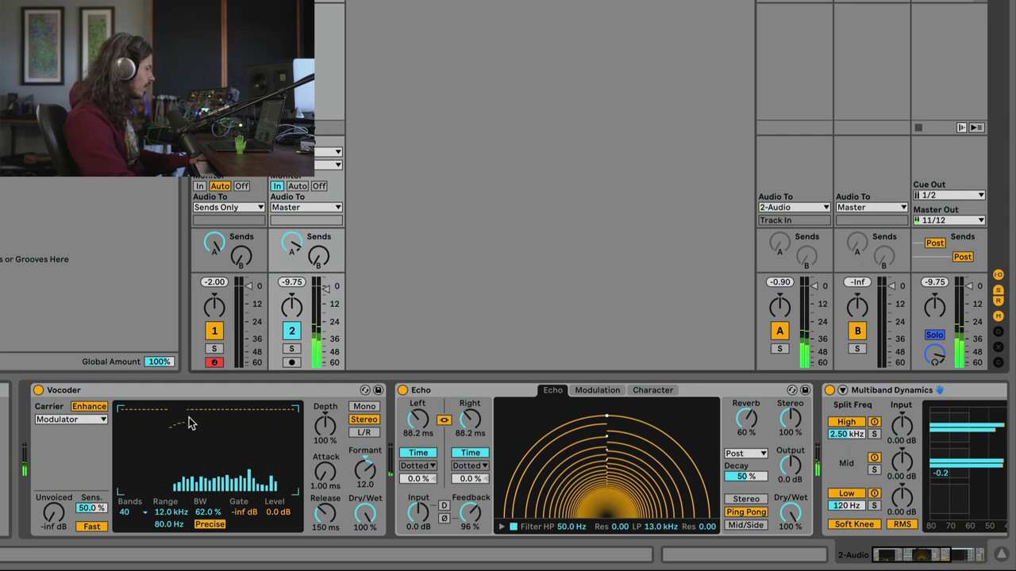
click(303, 431)
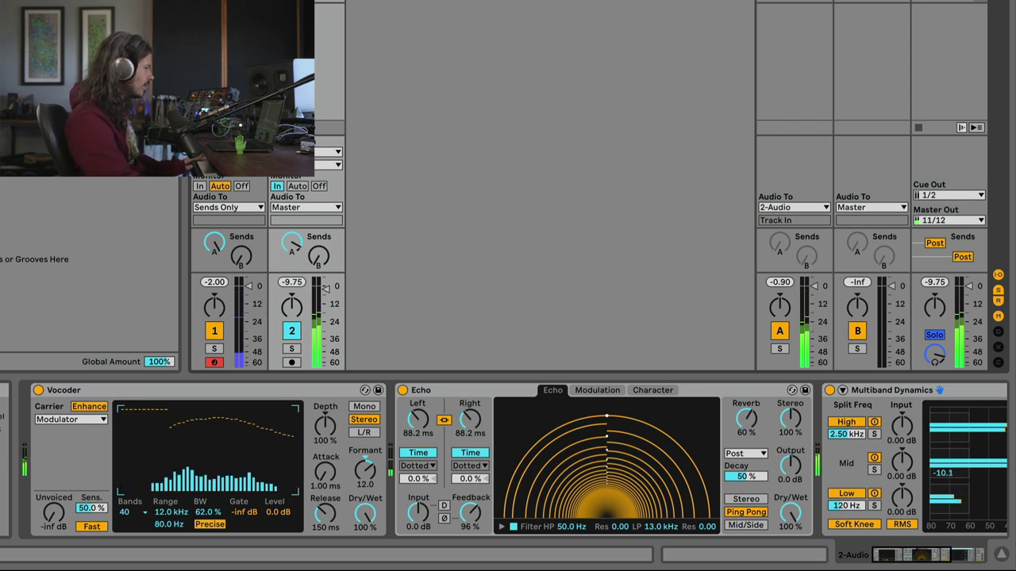
click(223, 209)
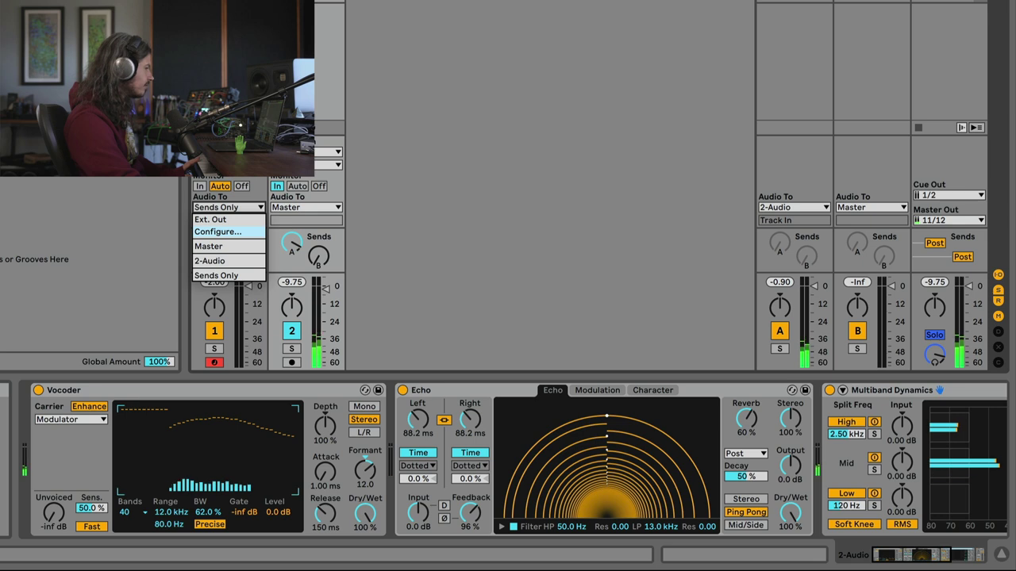
click(231, 246)
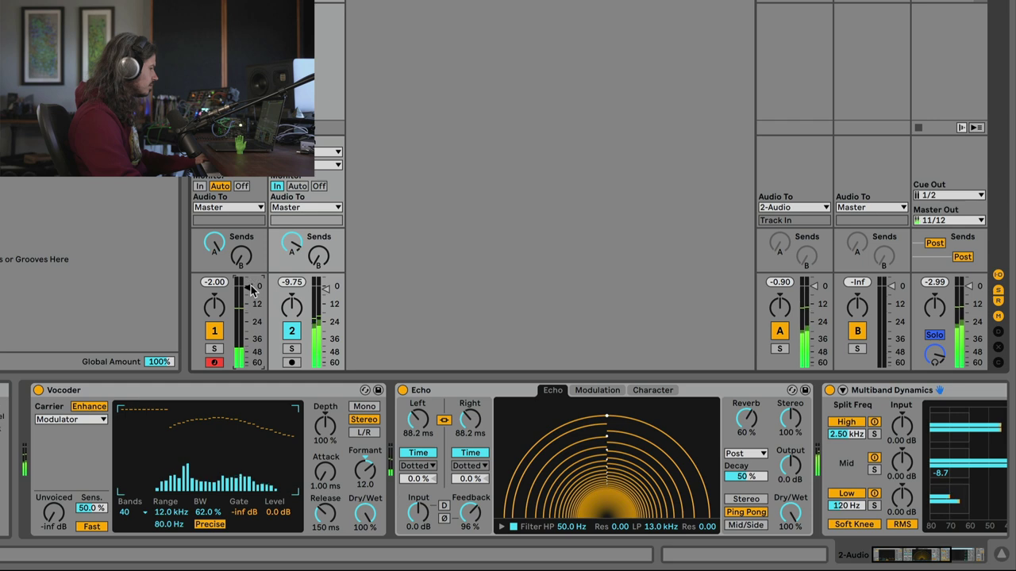
click(932, 242)
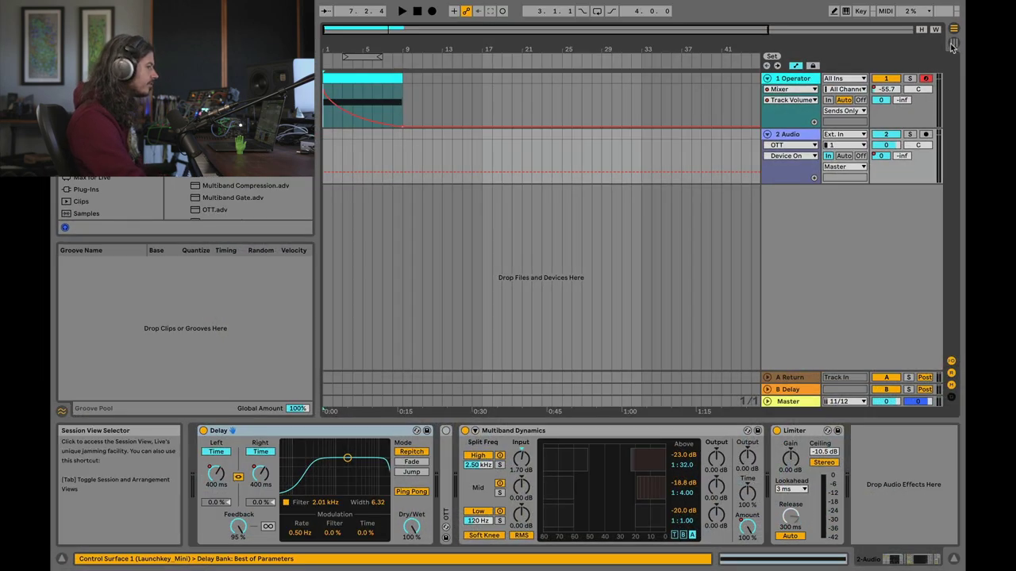
Switch to Arrangement View, briefly bypass Multiband Dynamics, and play from the start
click(953, 43)
click(954, 27)
click(953, 42)
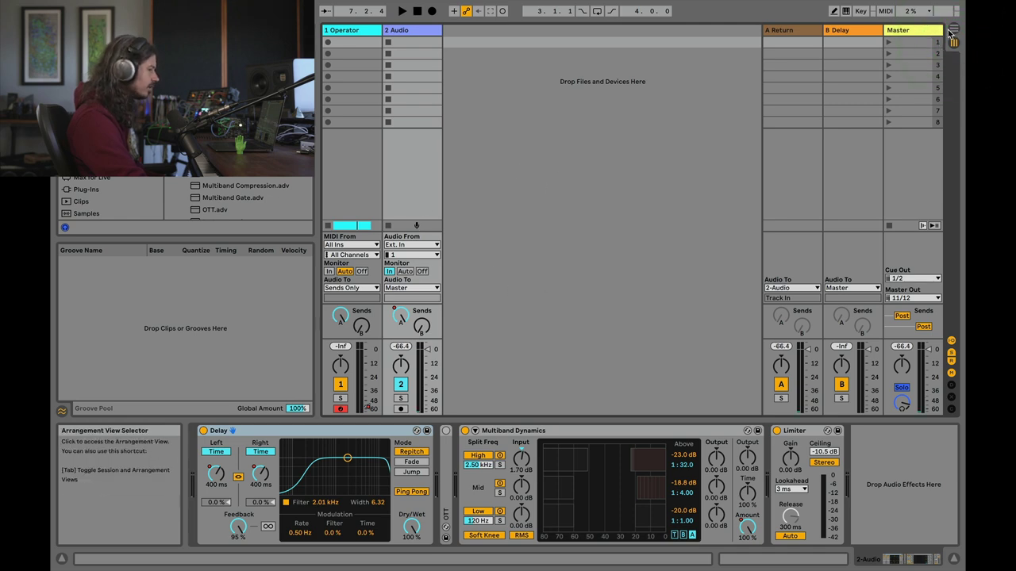
click(952, 30)
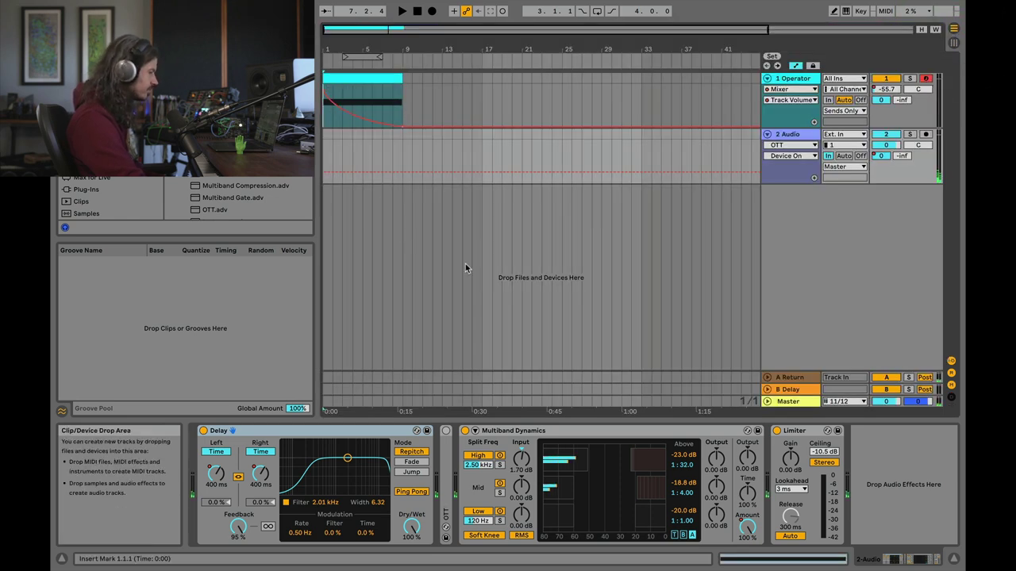
click(465, 431)
click(465, 431)
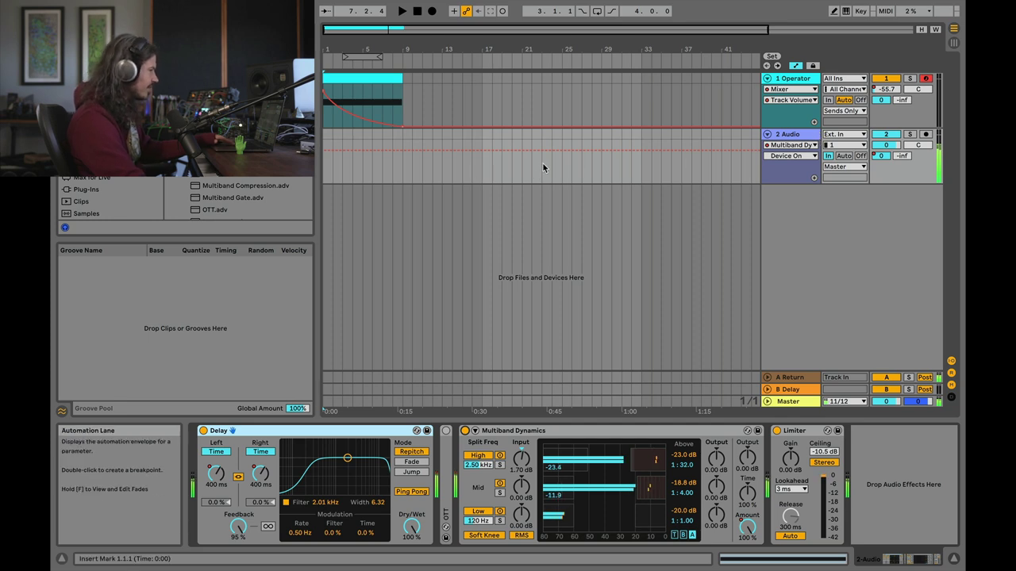
key(space)
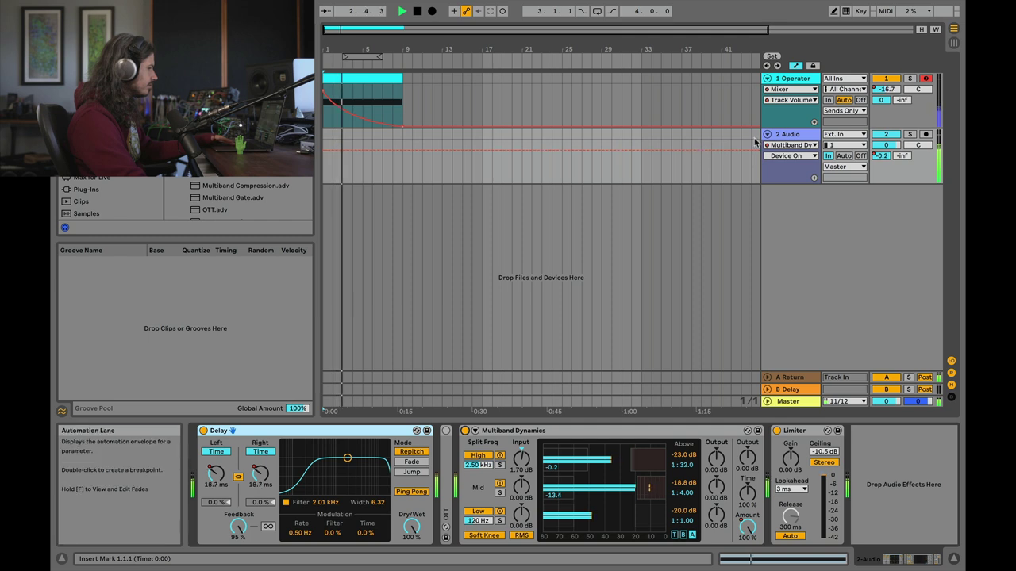
Mute 2 Audio and route the Operator track to Master to hear the riser alone
click(886, 137)
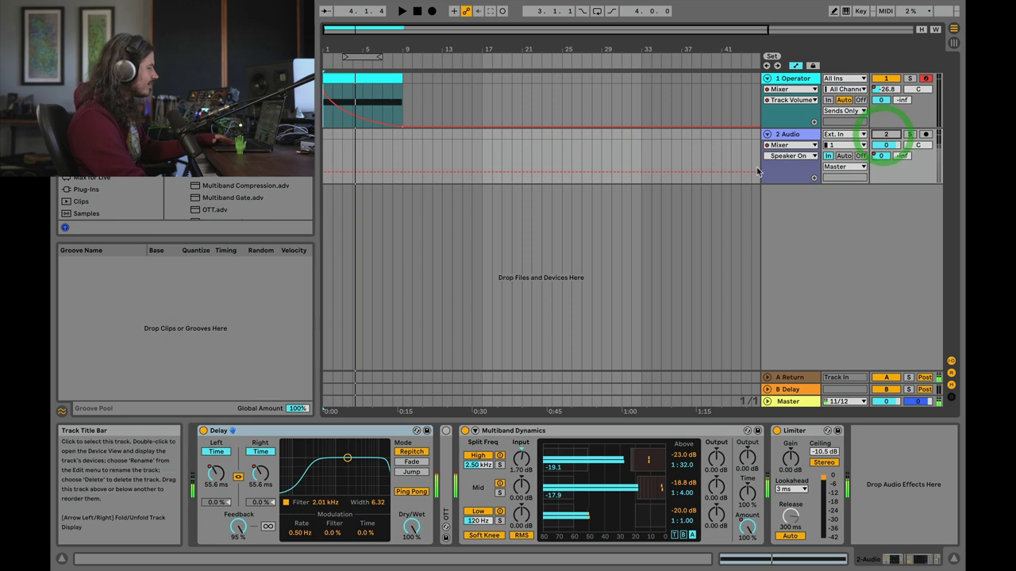
click(798, 80)
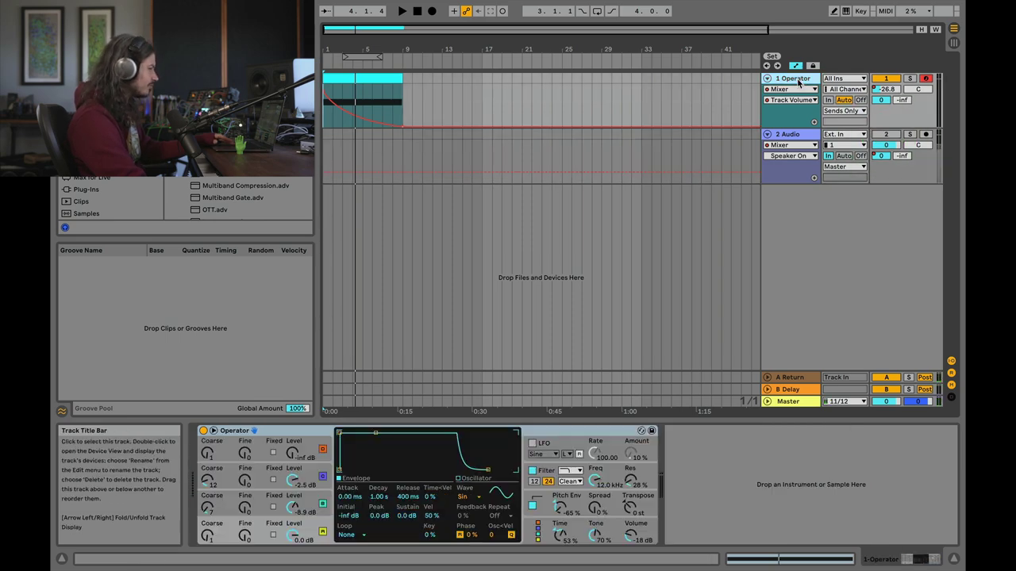
click(843, 111)
click(835, 141)
key(space)
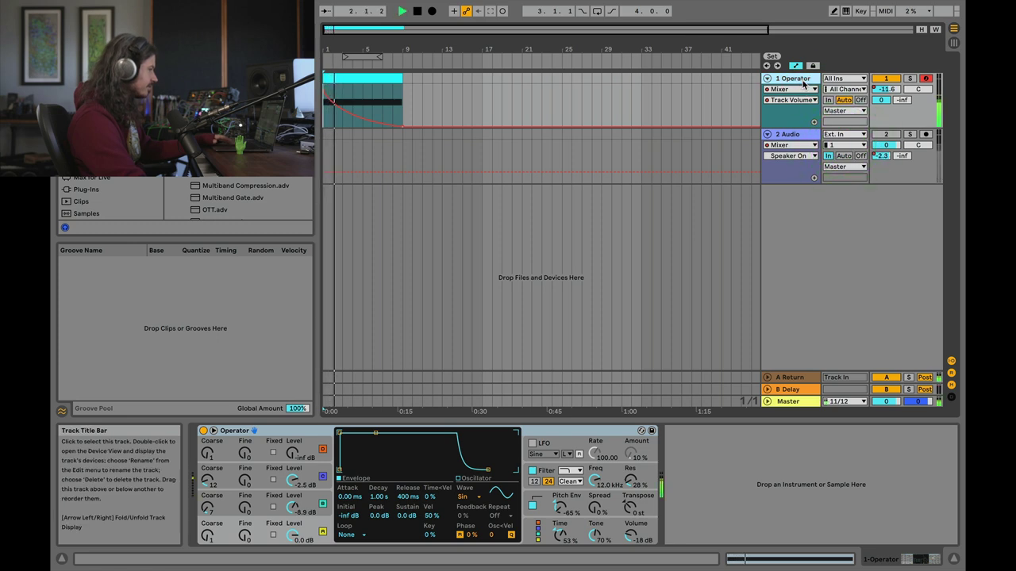
key(space)
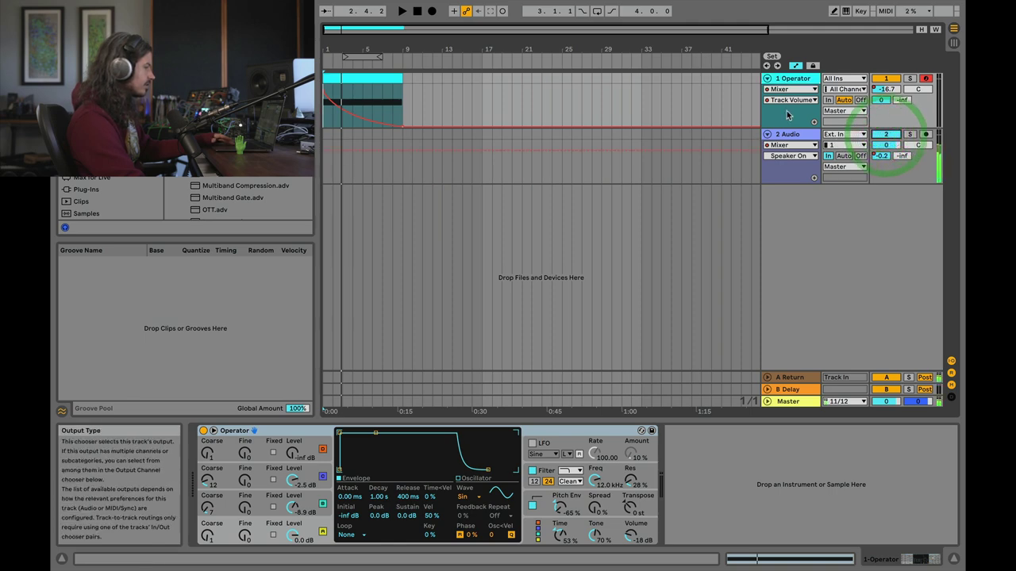
key(space)
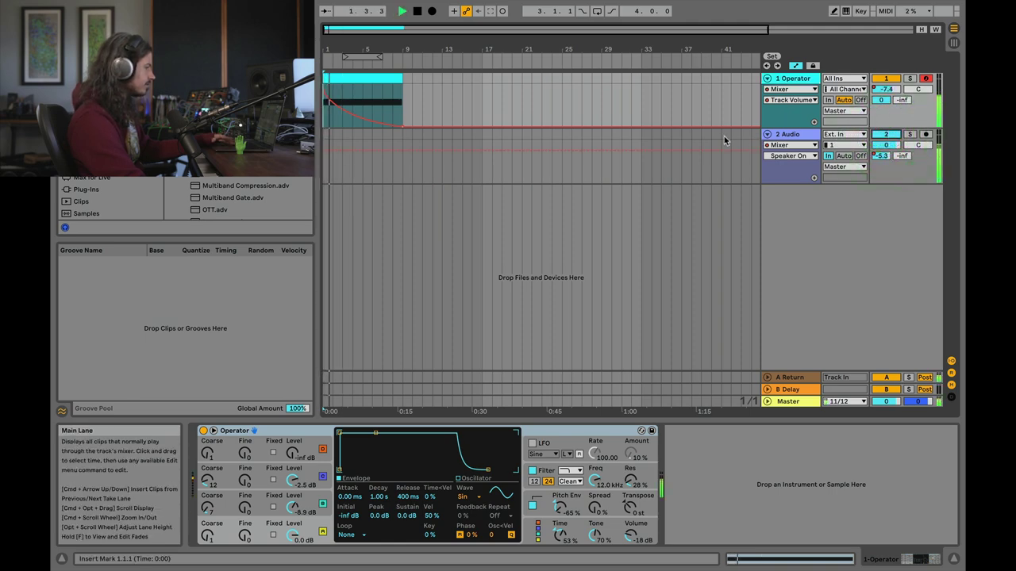
Display the Delay L Time automation envelope on the 2 Audio track's lane
click(789, 144)
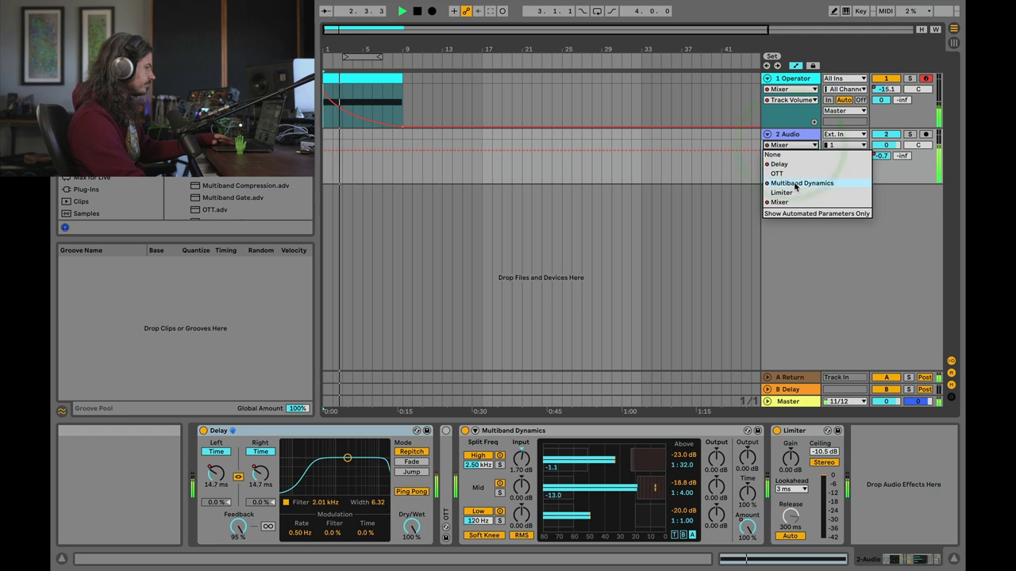
click(790, 164)
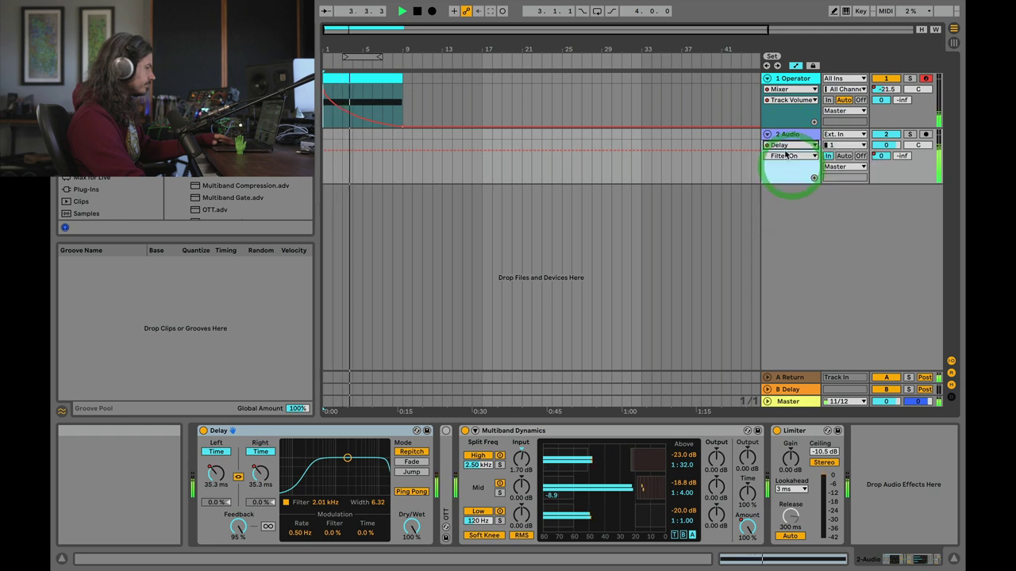
click(786, 155)
click(790, 216)
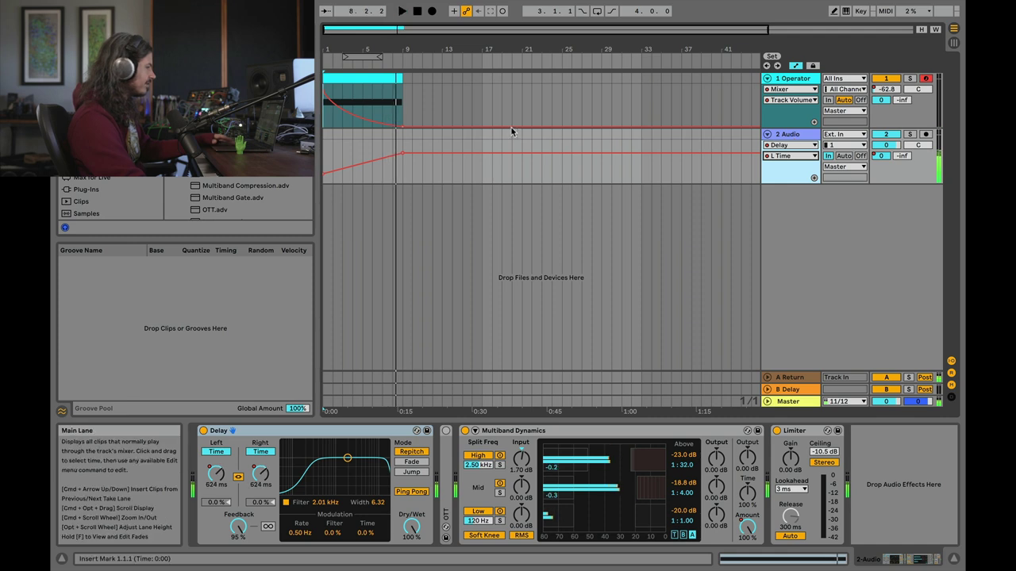
key(space)
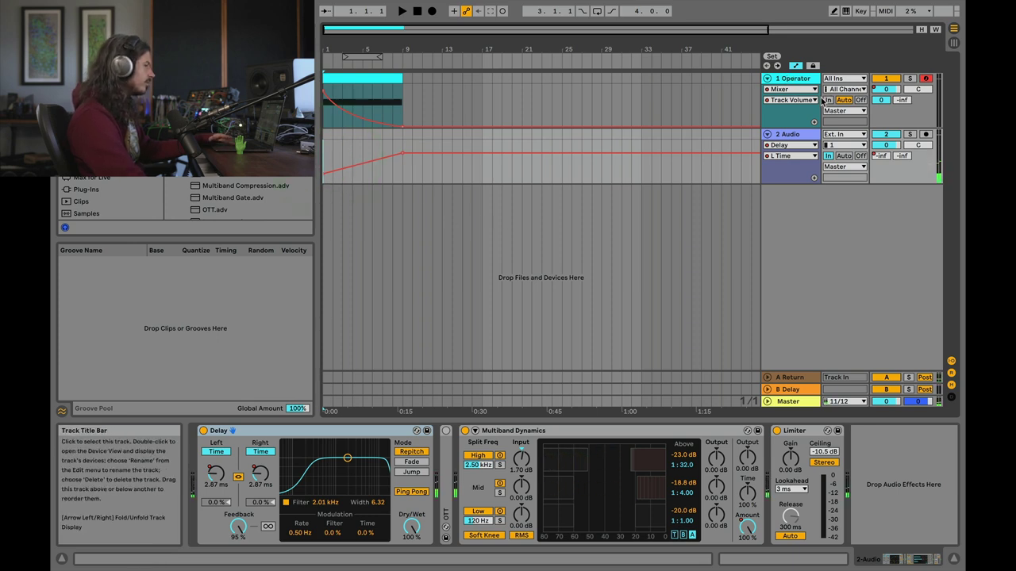
Return the Operator track to Sends Only and show 2 Audio's Multiband Dynamics Amount automation
click(844, 110)
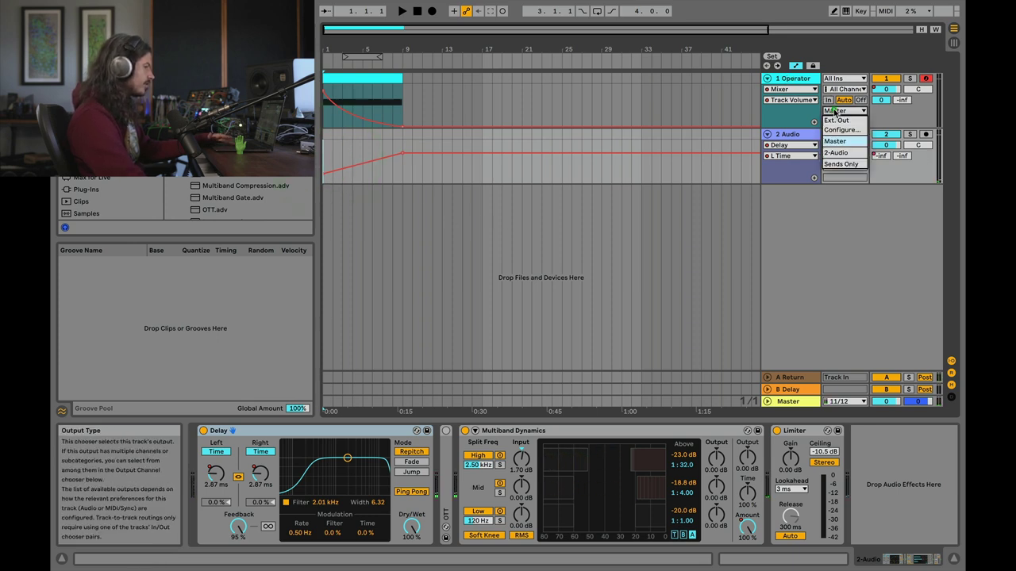
click(844, 161)
click(843, 169)
click(325, 152)
key(space)
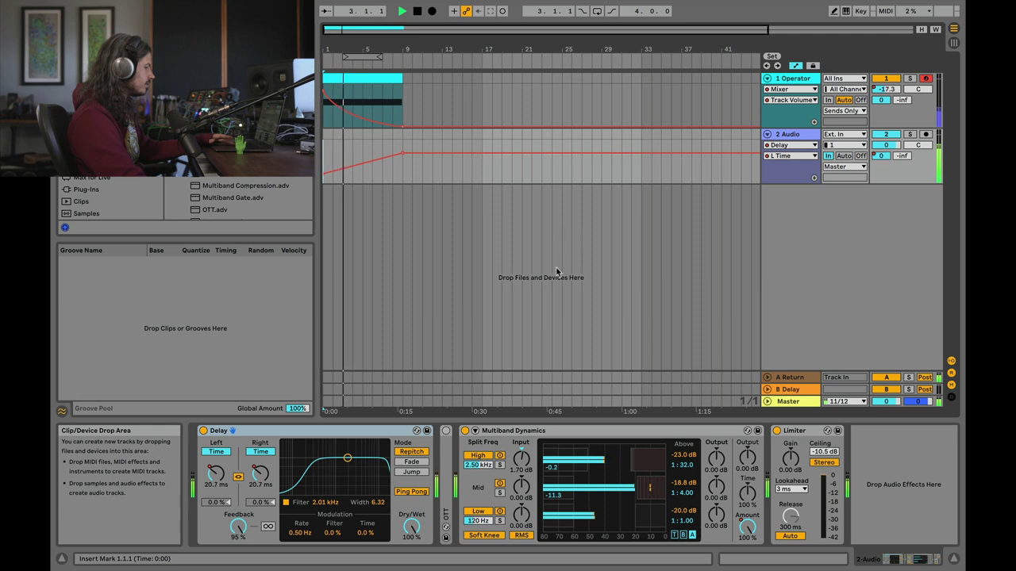
click(748, 529)
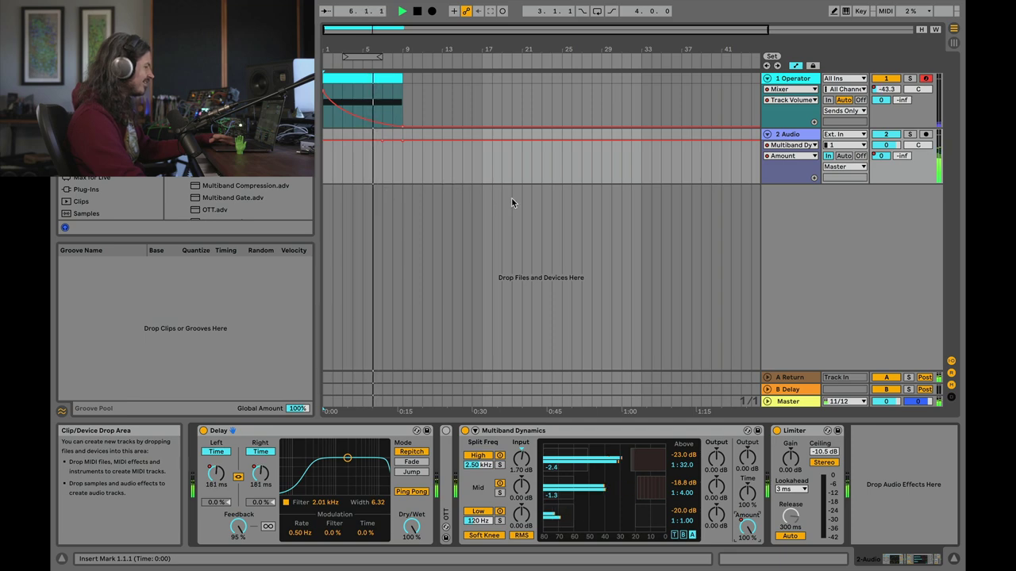
click(324, 161)
Stop playback, then toggle the Envelope Follower off and back on
key(space)
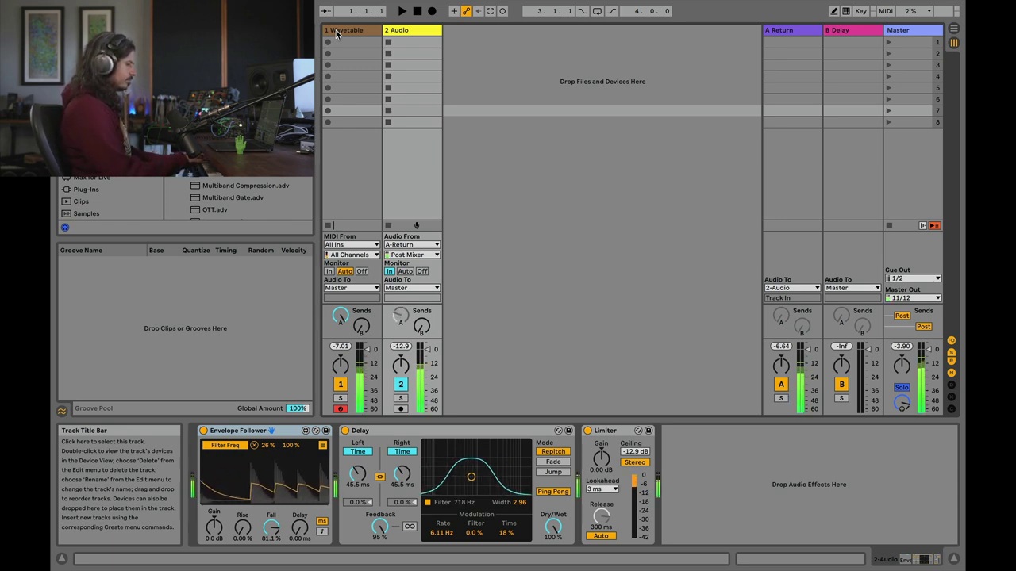
click(203, 431)
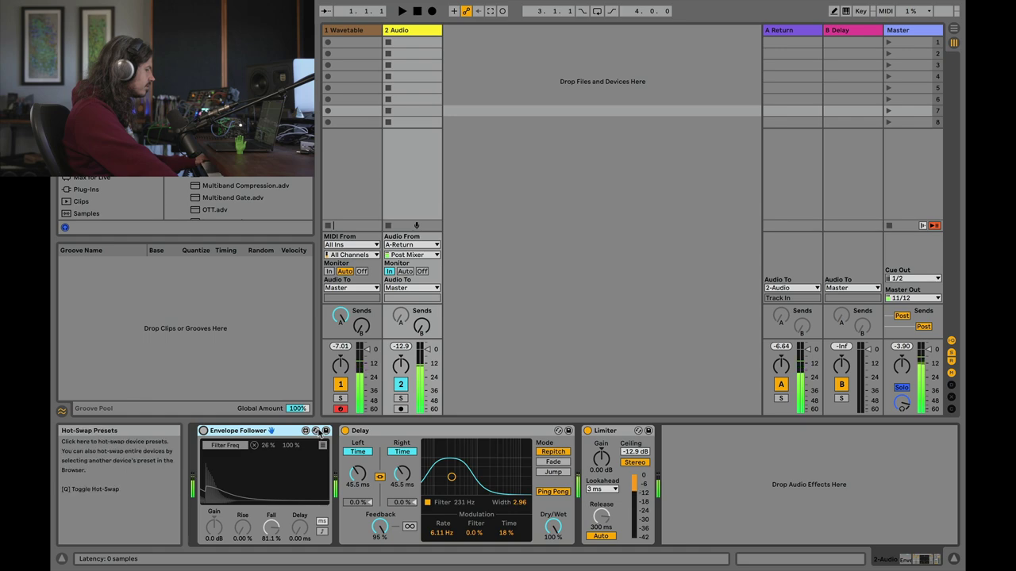
click(203, 431)
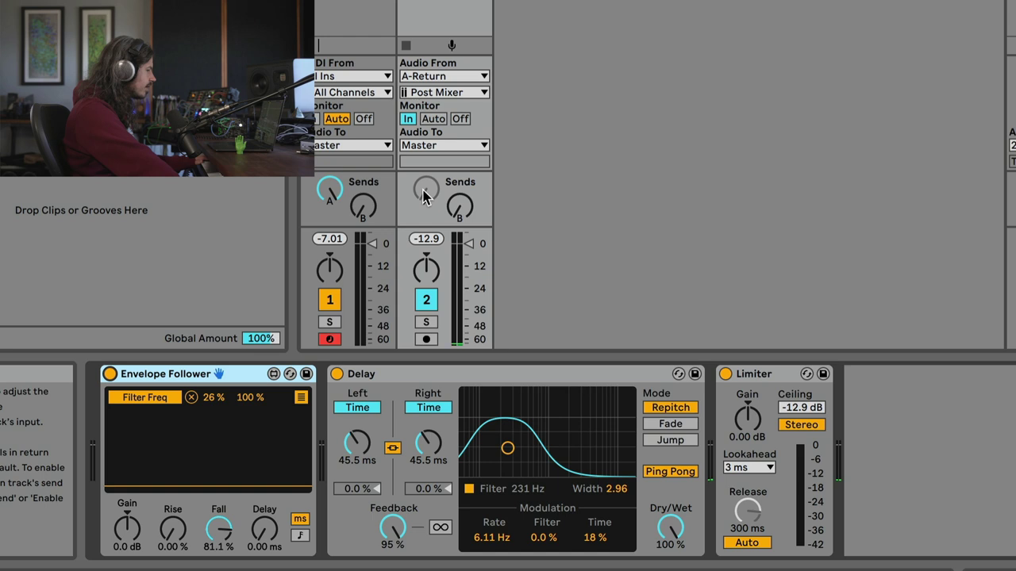
Play the loop and delete the Envelope Follower from track 2, leaving only Delay and Limiter
key(space)
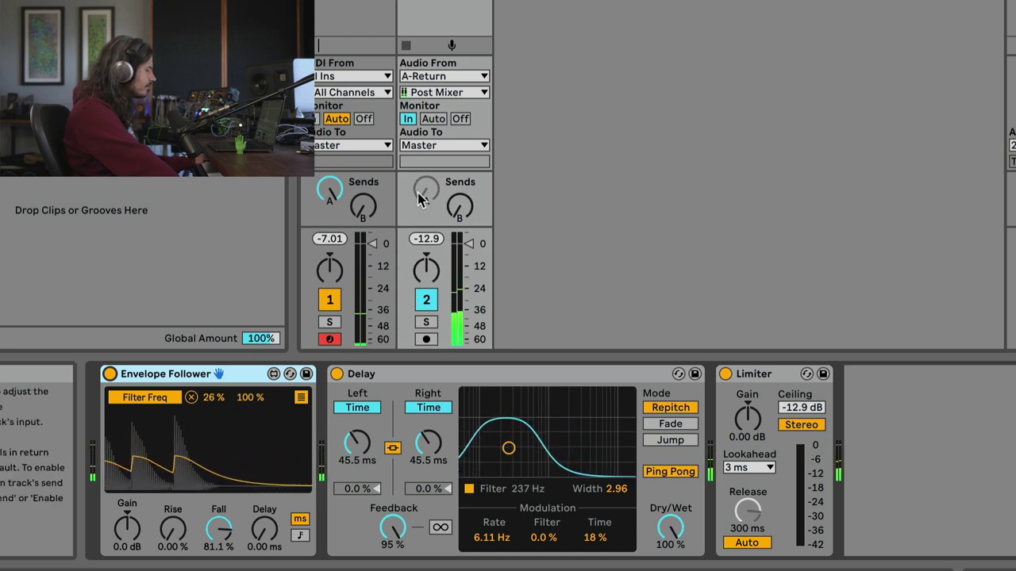
right_click(171, 374)
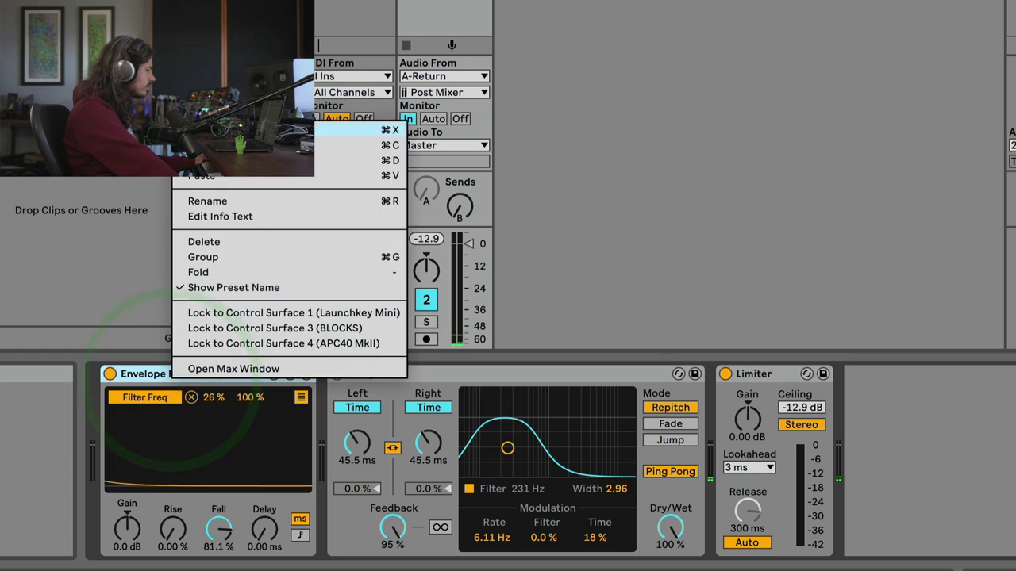
click(238, 130)
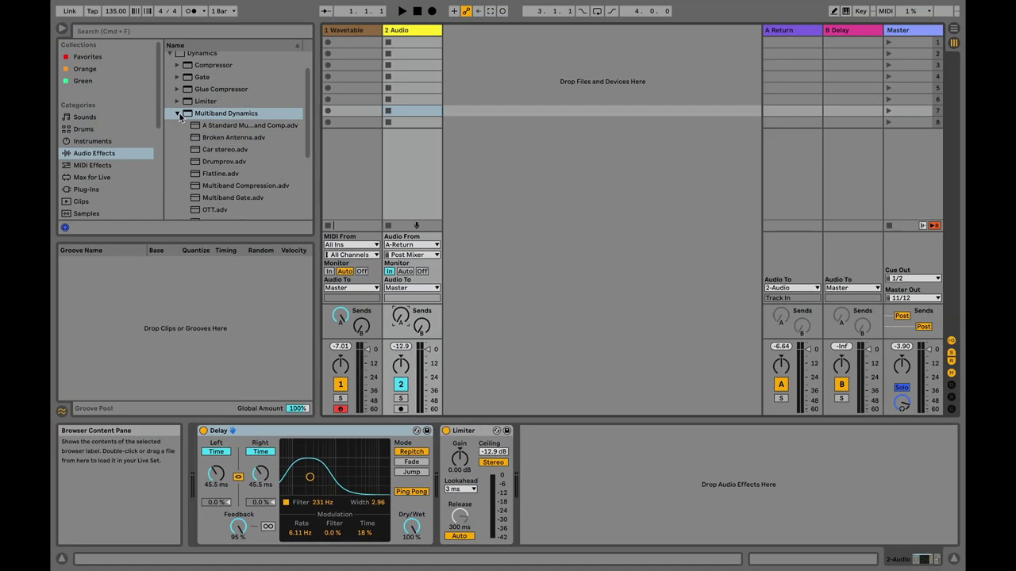
Insert an Envelope Follower from Audio Effects > Modulators ahead of the Delay on track 2
click(180, 116)
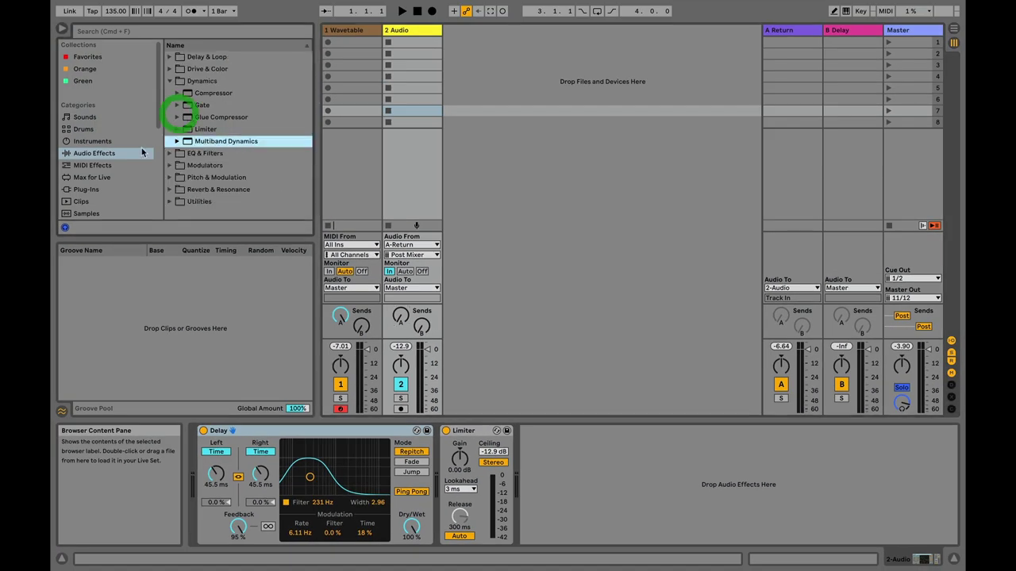
click(169, 81)
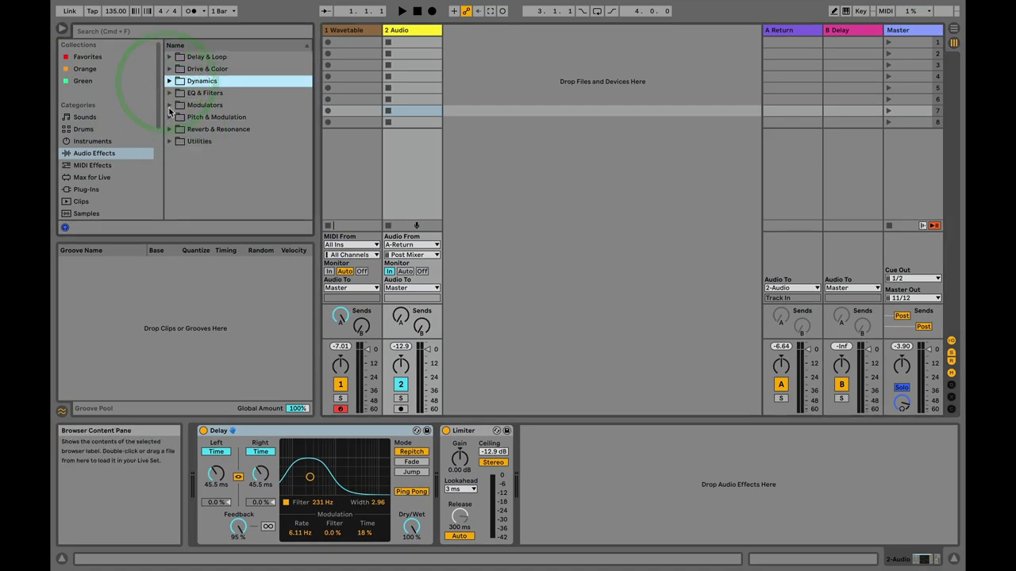
click(169, 105)
drag(203, 165, 208, 454)
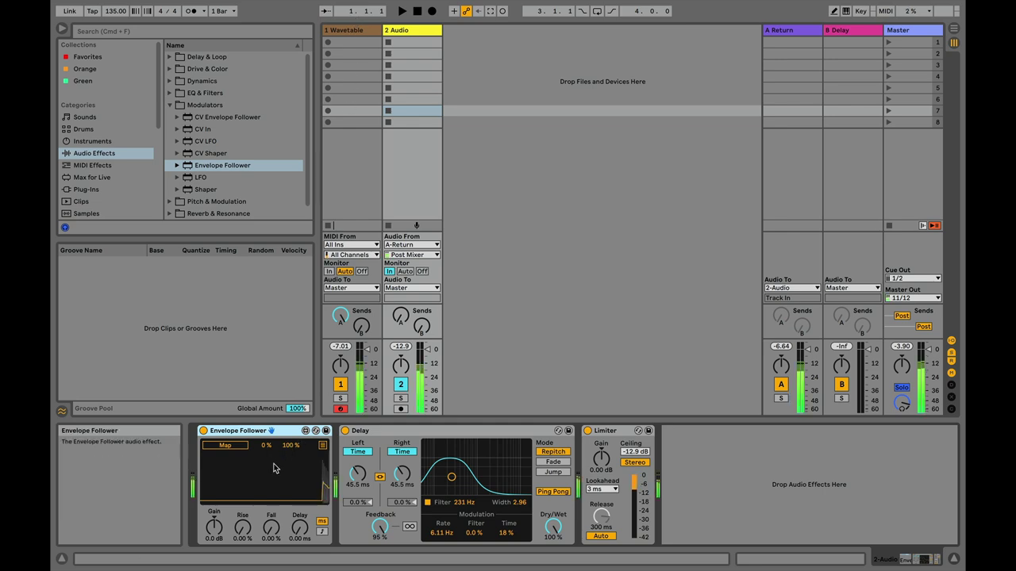
Map the Envelope Follower to track 2's Send A and raise its Fall to 48 %
click(225, 445)
click(401, 319)
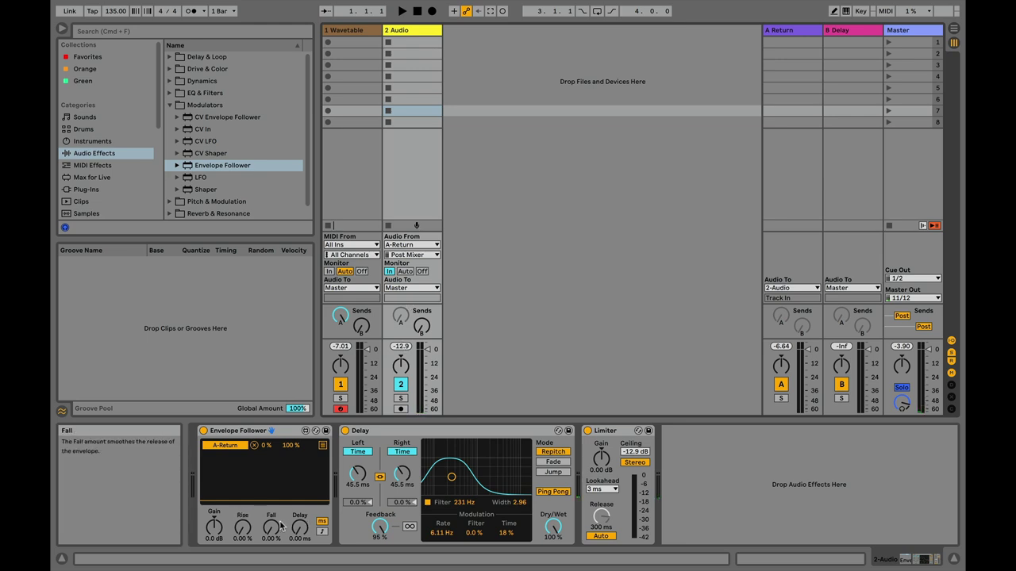
drag(270, 529, 271, 512)
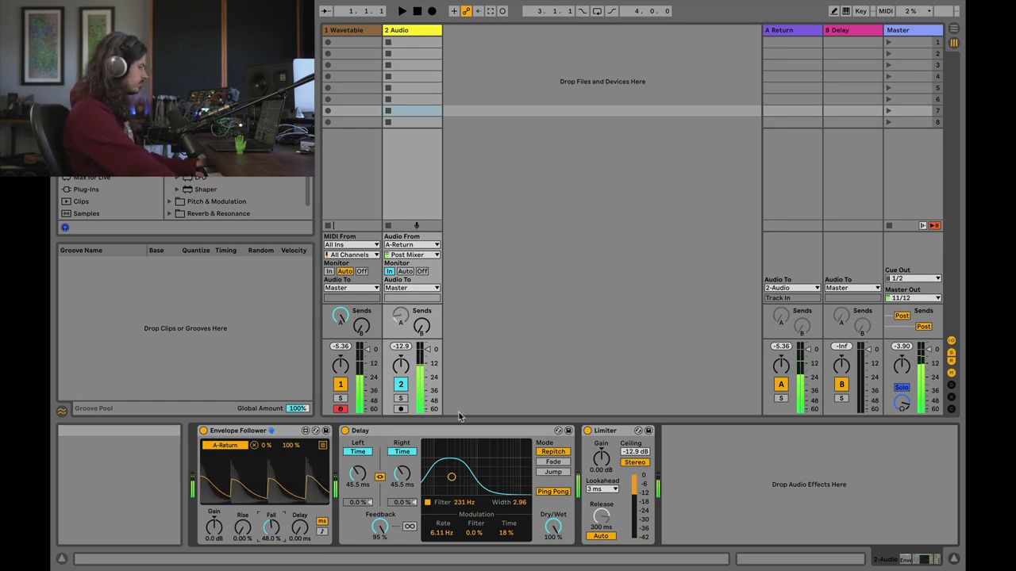
Nudge the Delay filter, then map the Envelope Follower's second slot to Delay Filter Freq with 31 % minimum
mouse_move(451, 478)
mouse_down()
mouse_move(496, 475)
mouse_move(456, 482)
mouse_up()
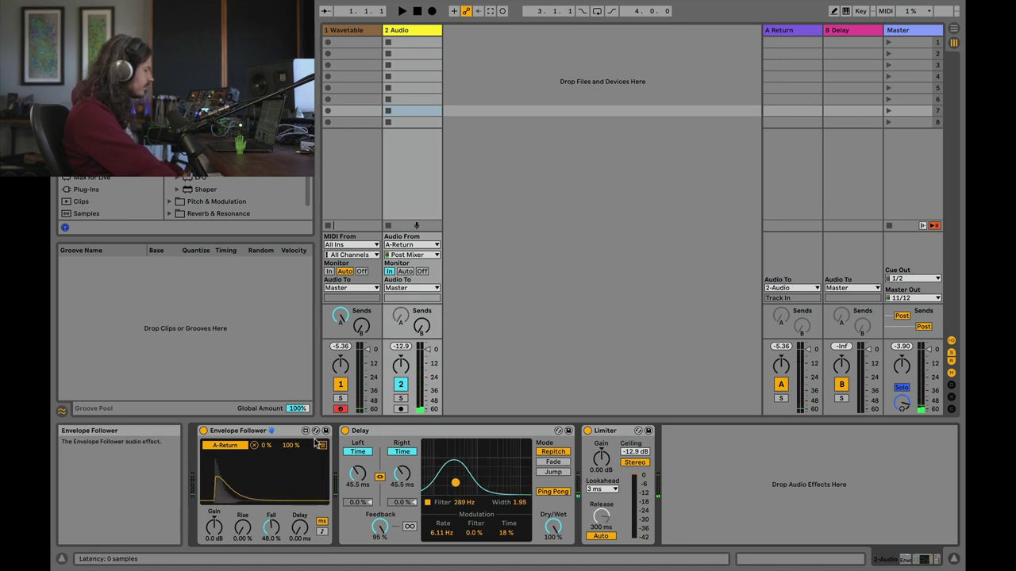
click(322, 446)
click(236, 458)
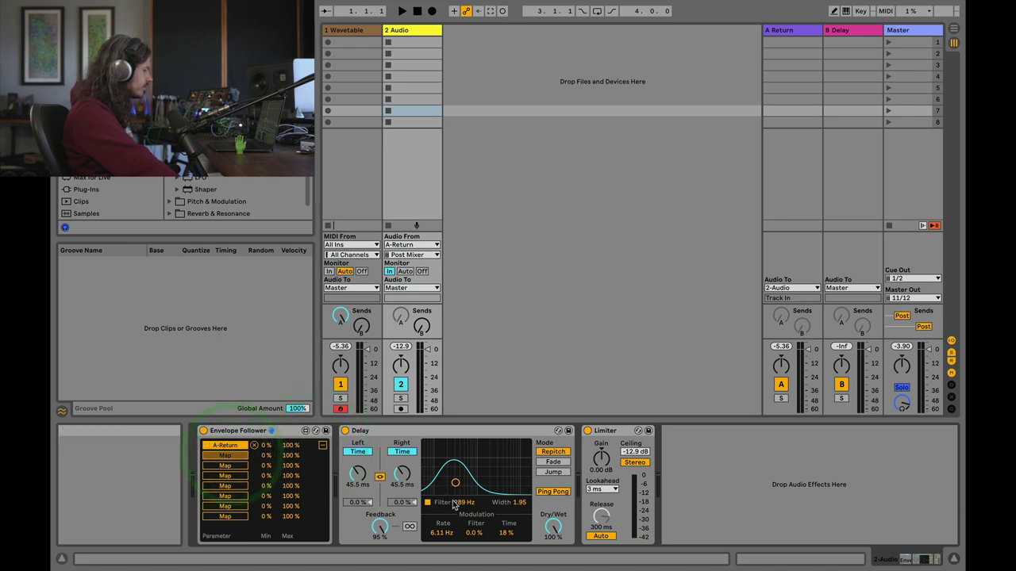
click(450, 501)
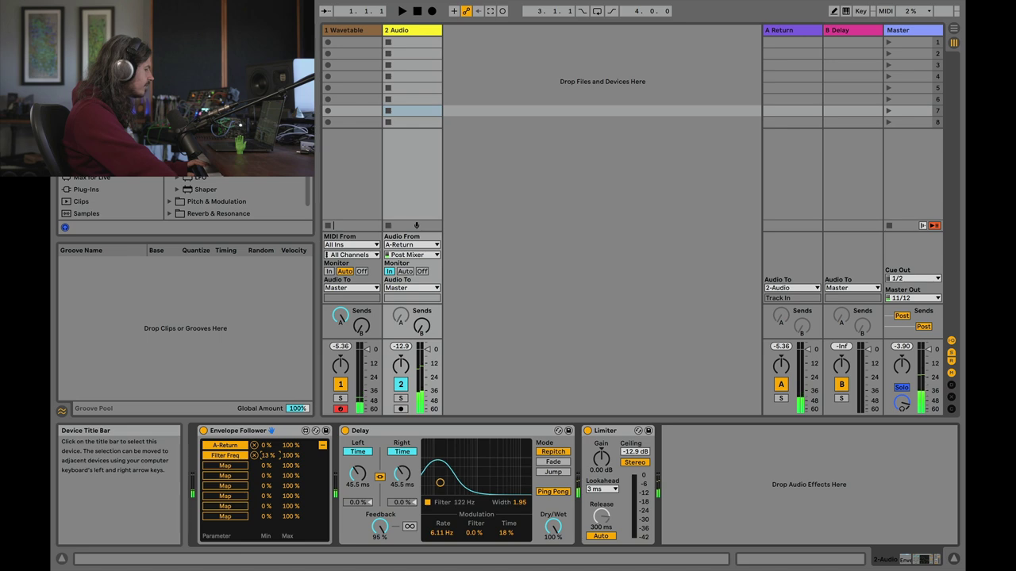
click(262, 455)
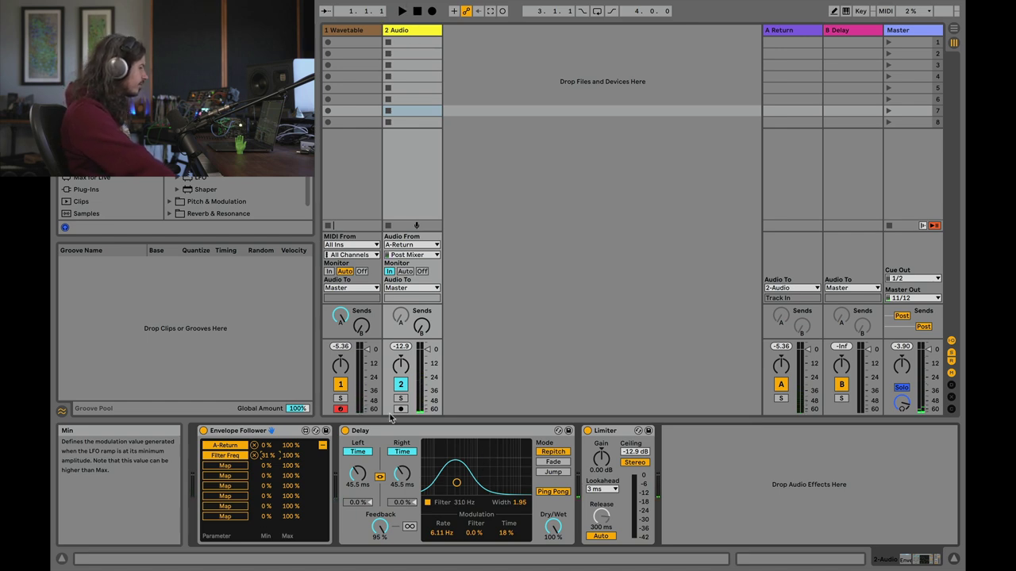
Boost the Envelope Follower Gain to 9.1 dB and raise the Delay filter frequency while the loop plays
click(321, 445)
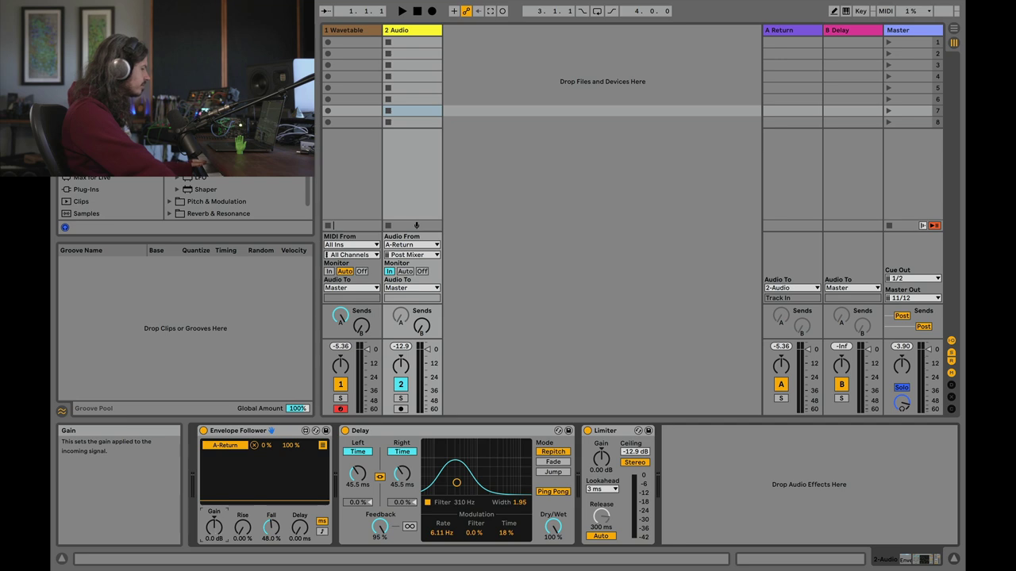
drag(214, 525, 214, 520)
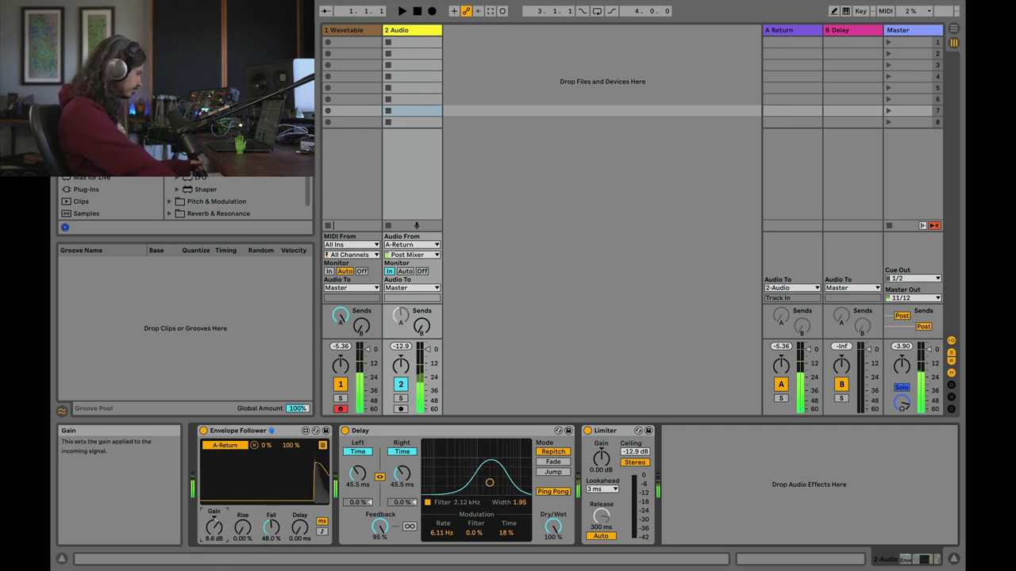
click(214, 527)
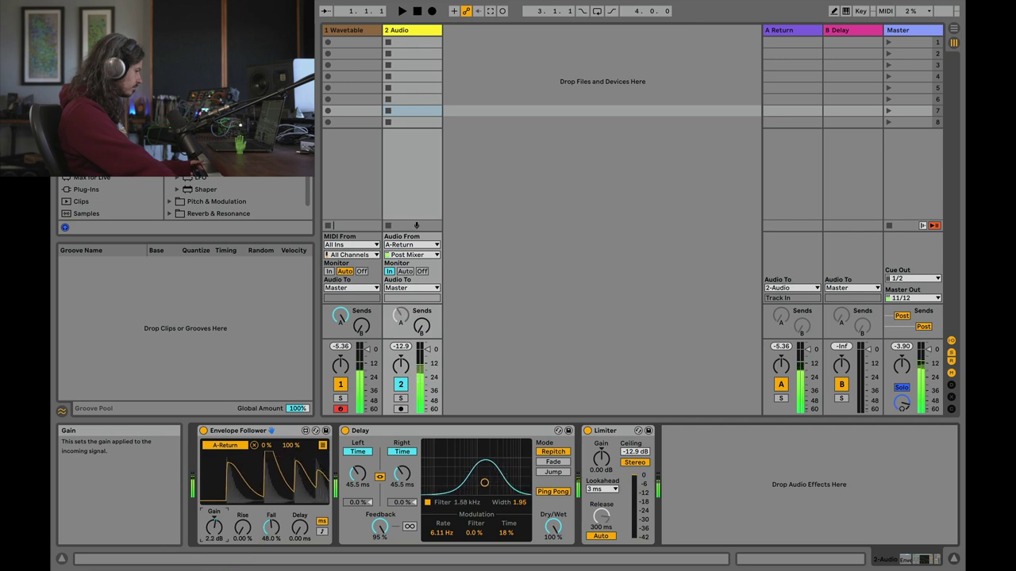
drag(214, 531, 215, 530)
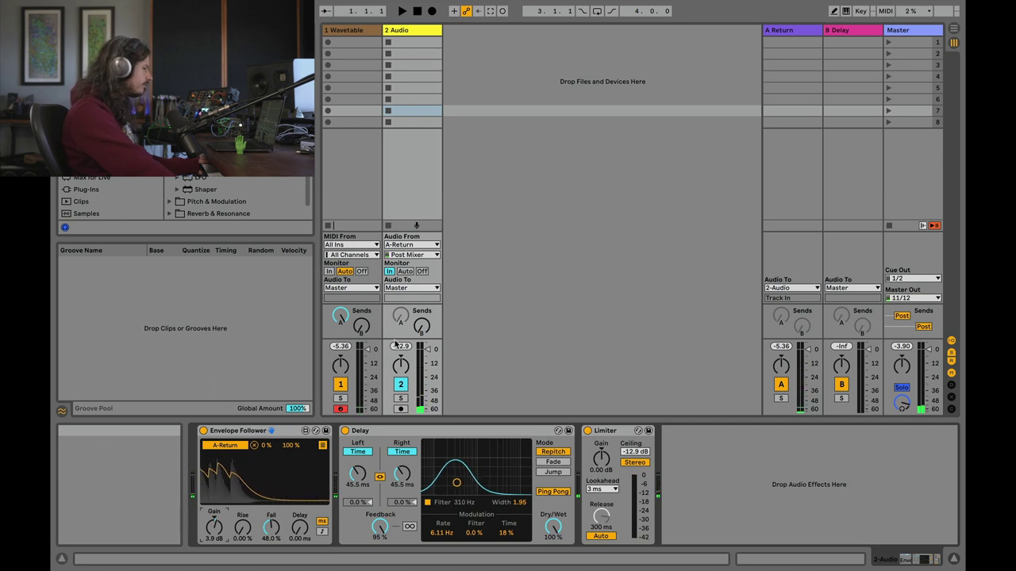
click(322, 445)
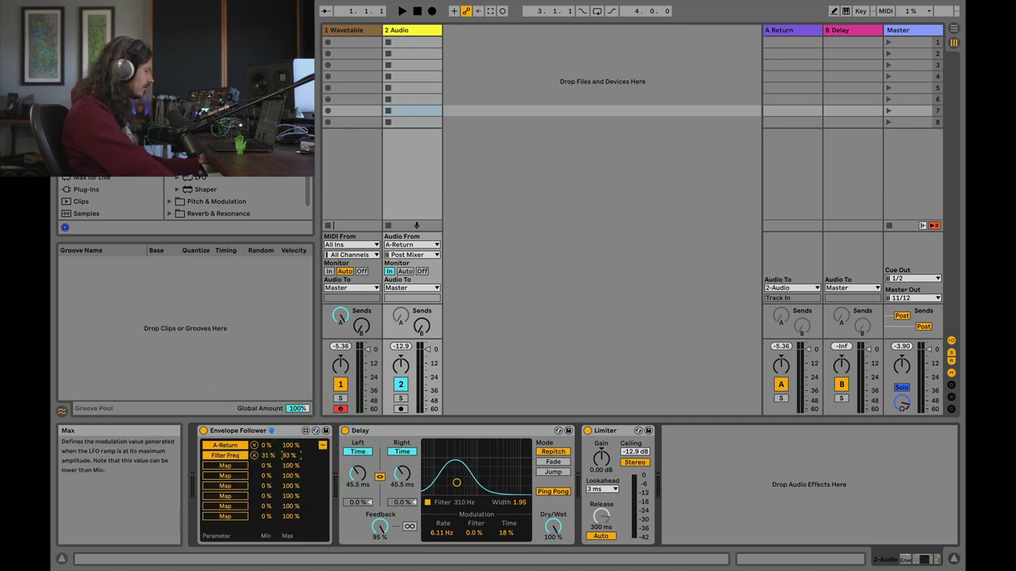
click(321, 446)
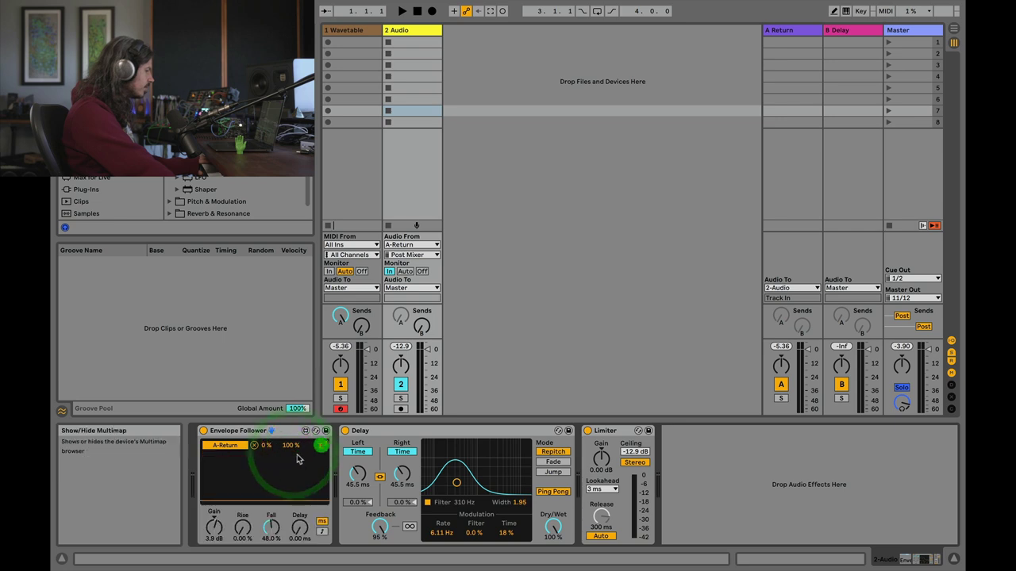
drag(456, 483, 477, 482)
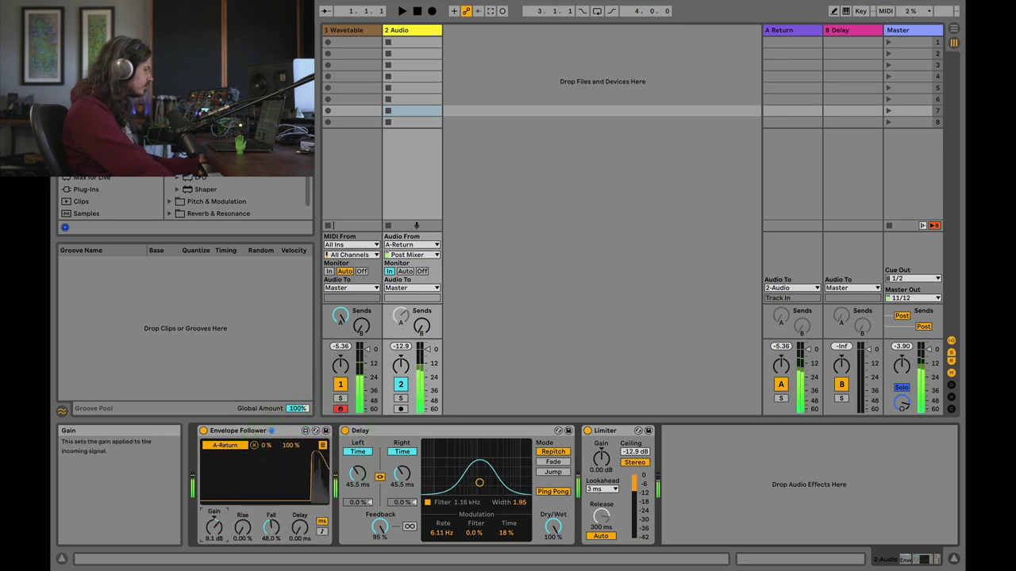
click(215, 527)
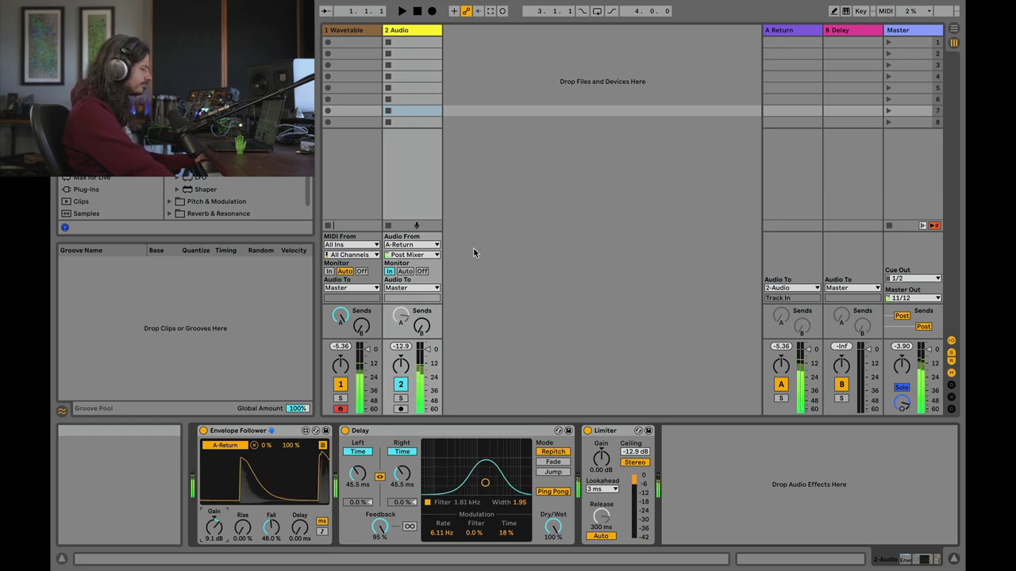
On the 1 Wavetable track, load the Distortion category's Freak wavetable into Osc 1
click(403, 30)
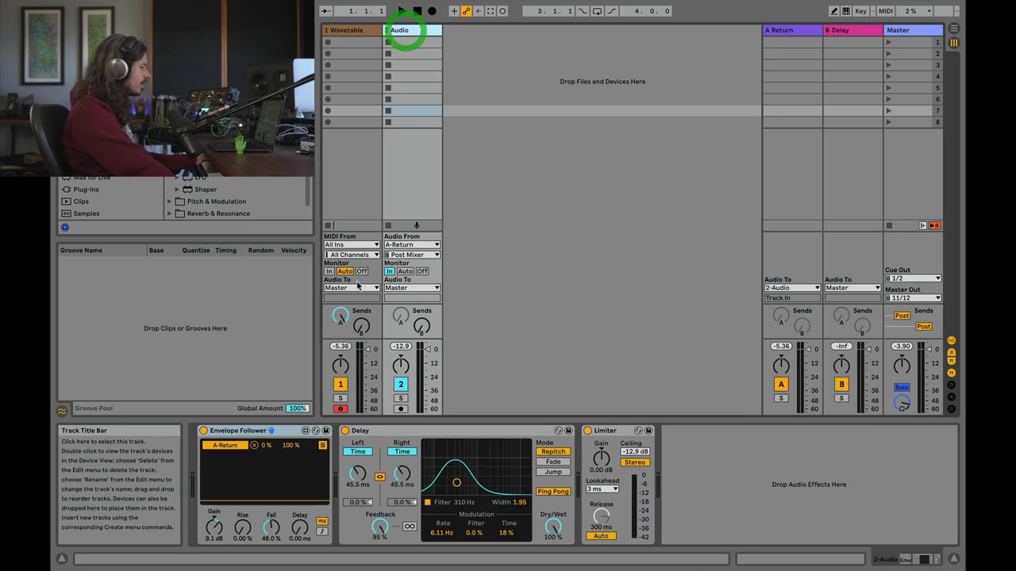
click(345, 30)
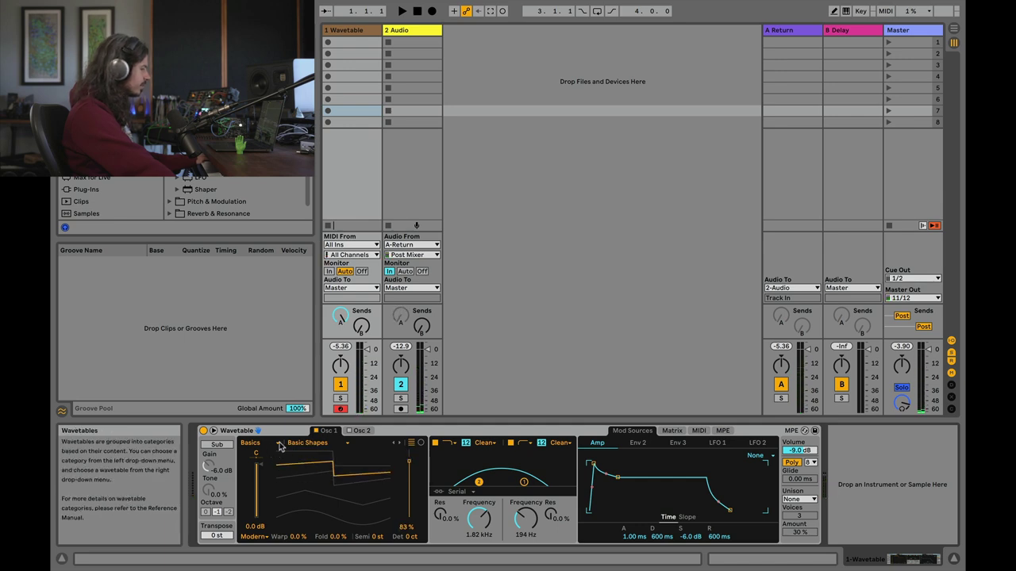
click(253, 442)
click(266, 479)
click(301, 444)
click(297, 472)
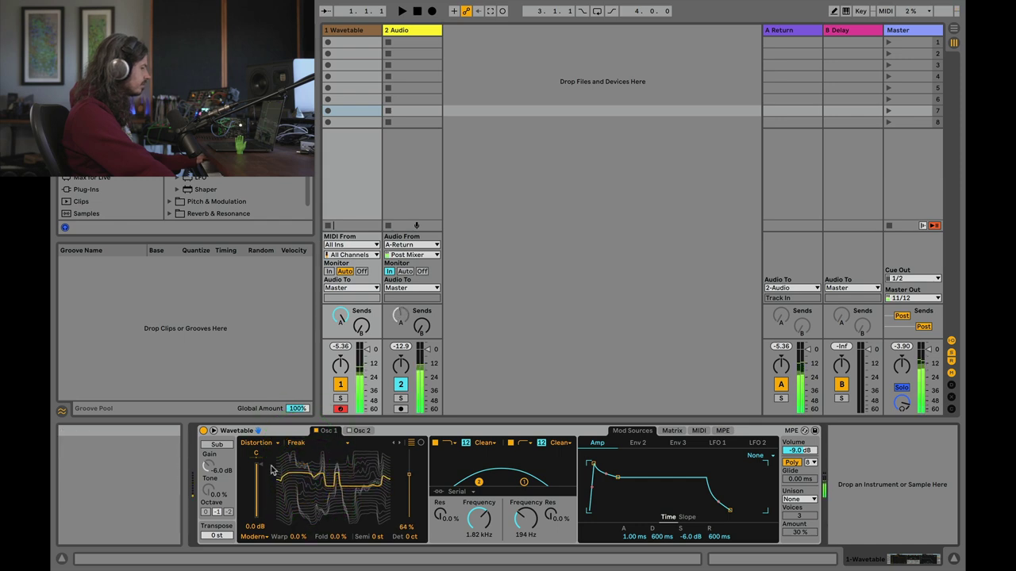
Change track 1's Audio To output from Master to Sends Only
click(350, 288)
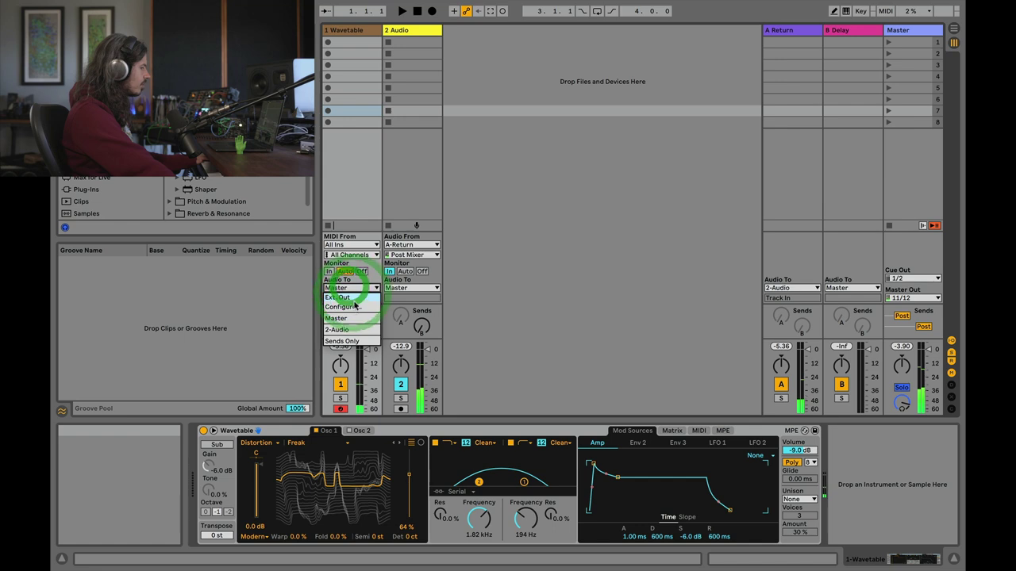
click(342, 341)
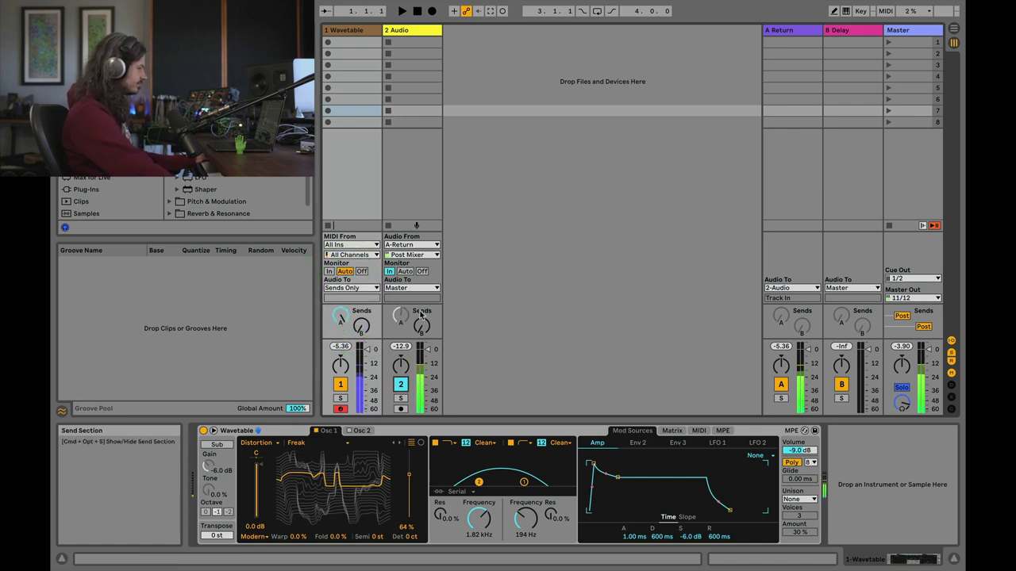